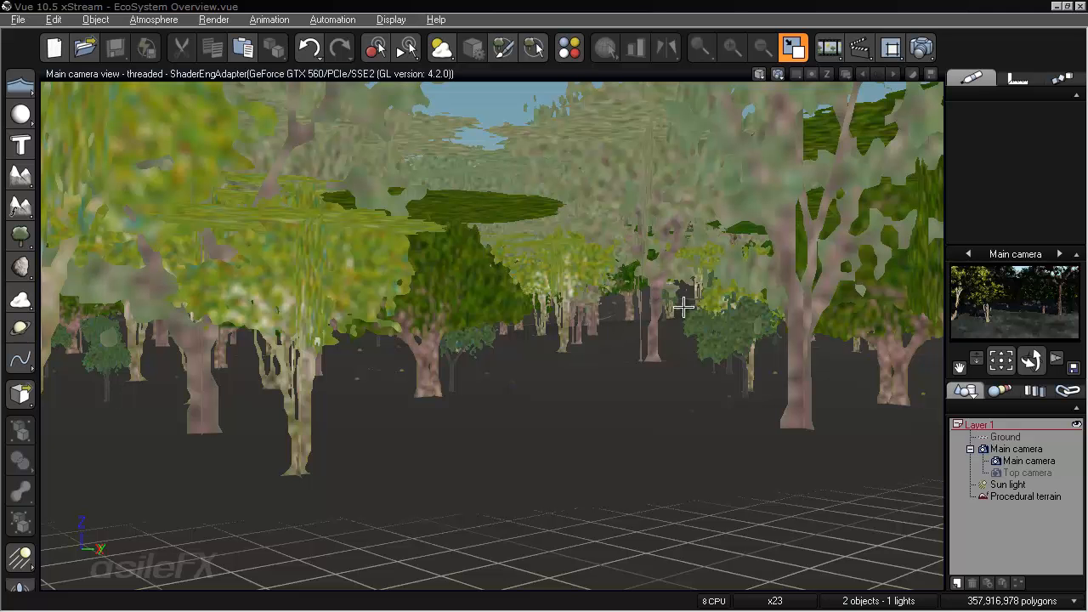
# - Add an Alder - Late Spring tree and a Rural Maple Tree2 plant to the scene
pyautogui.click(20, 234)
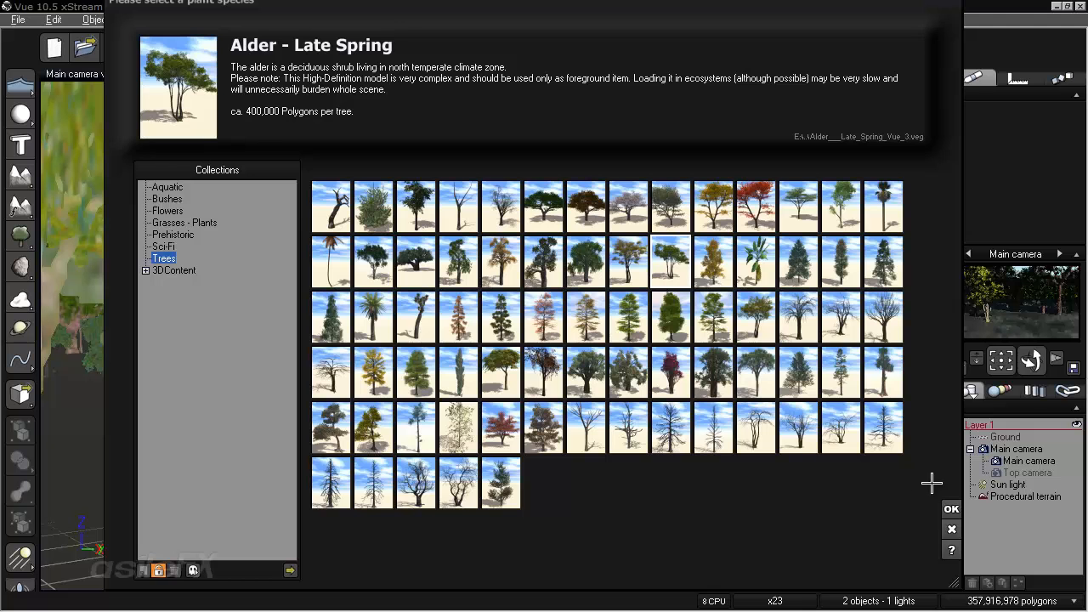
pyautogui.click(951, 508)
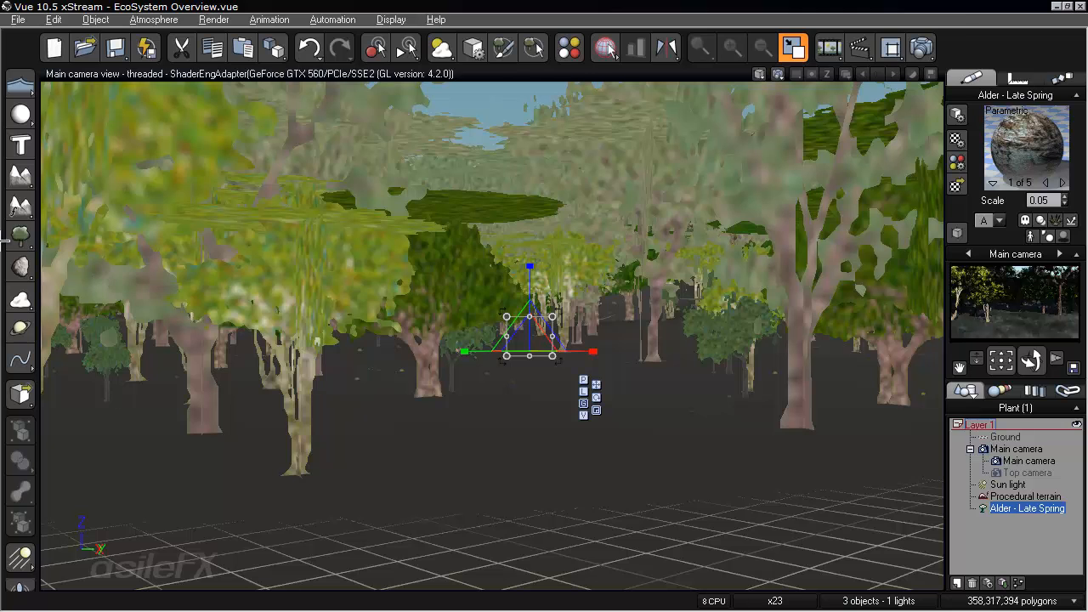
pyautogui.click(20, 234)
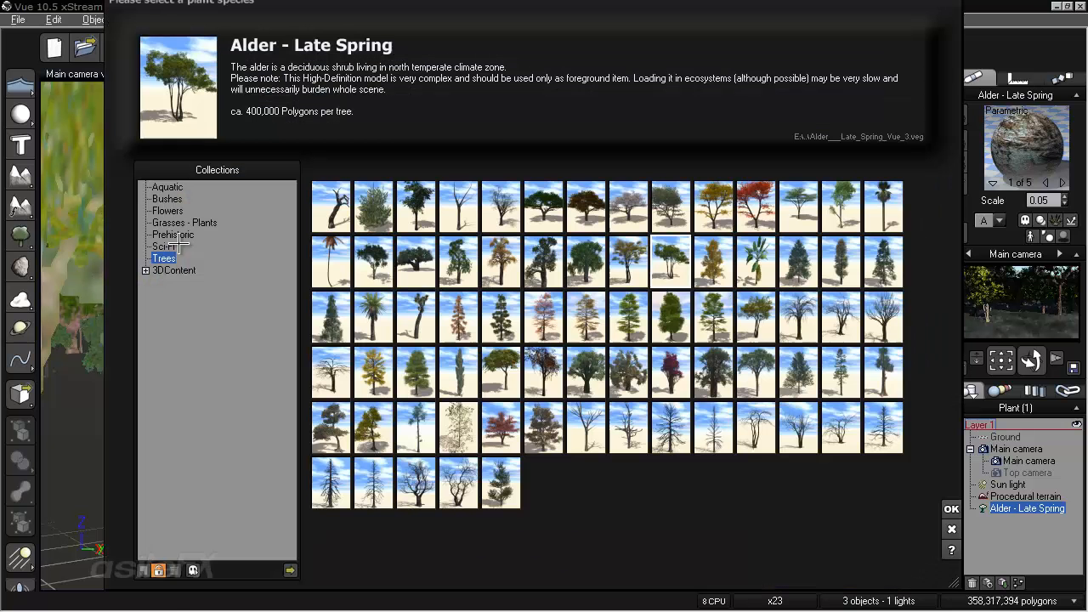
pyautogui.click(658, 196)
pyautogui.click(951, 509)
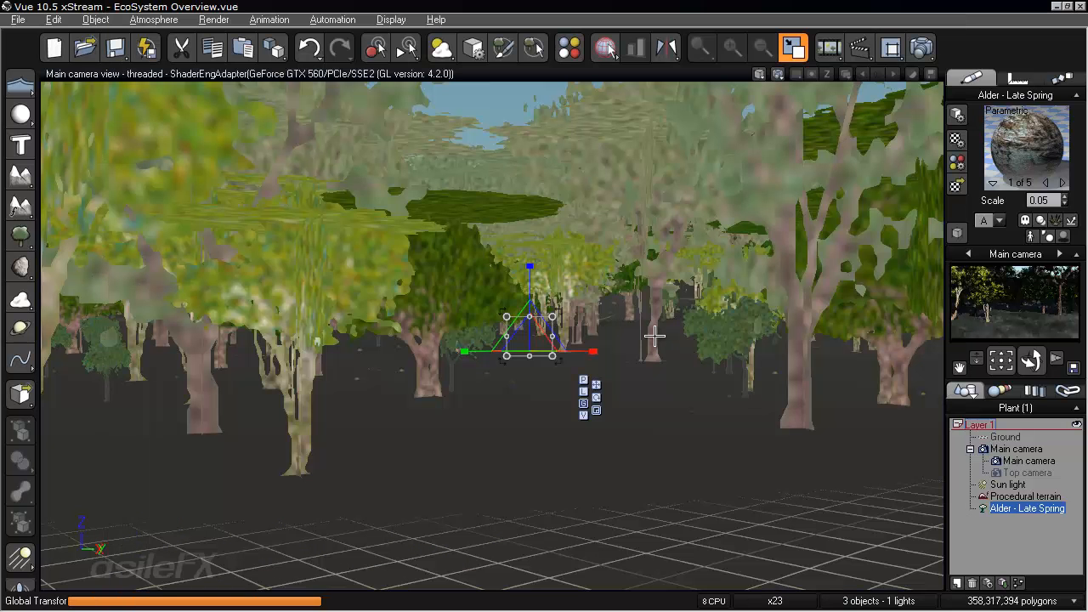
# - Copy the Alder - Late Spring tree's fourth material, the first Leaf Tree Natural one
pyautogui.click(1005, 507)
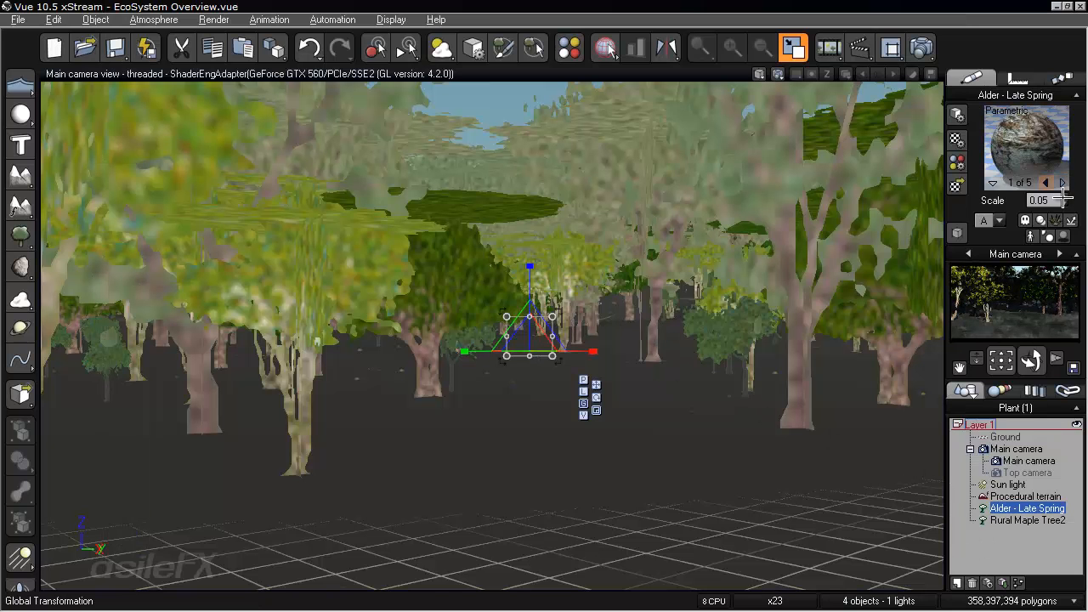
pyautogui.click(1063, 182)
pyautogui.click(1063, 182)
pyautogui.click(1062, 182)
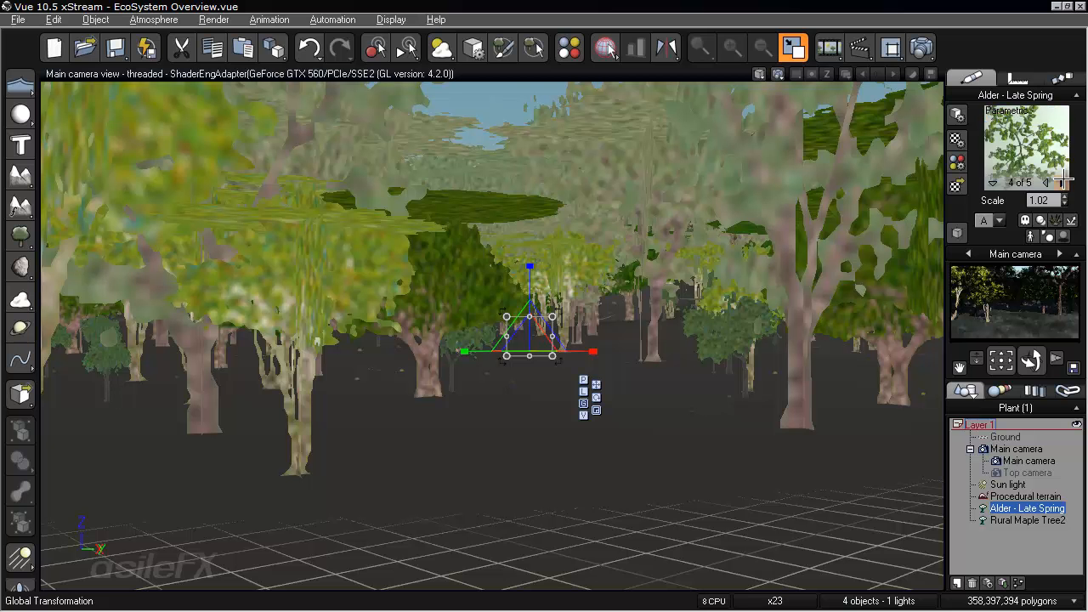
pyautogui.click(1062, 182)
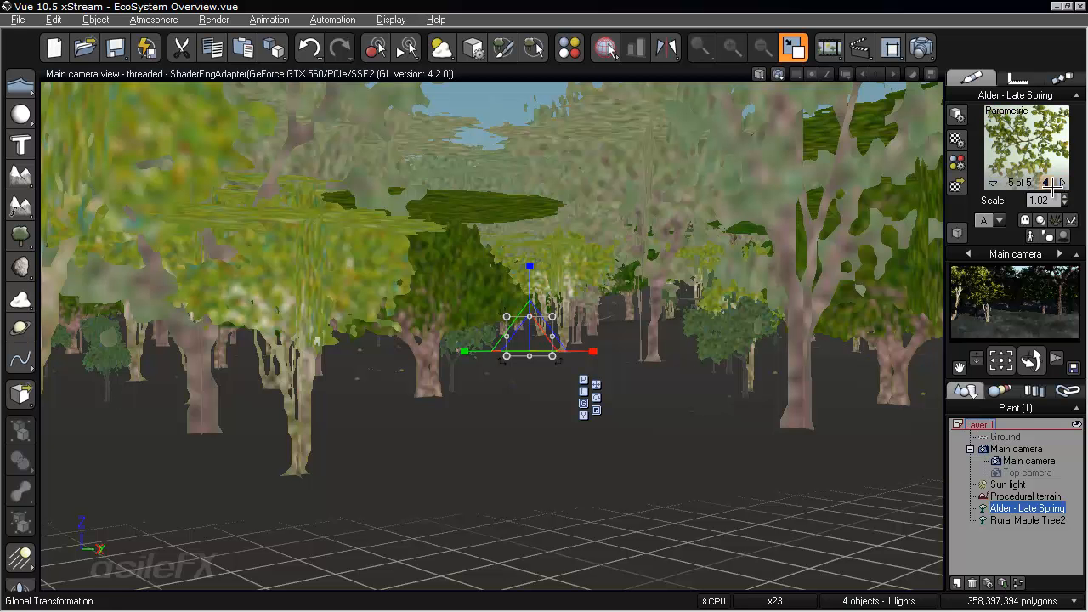
pyautogui.click(1046, 182)
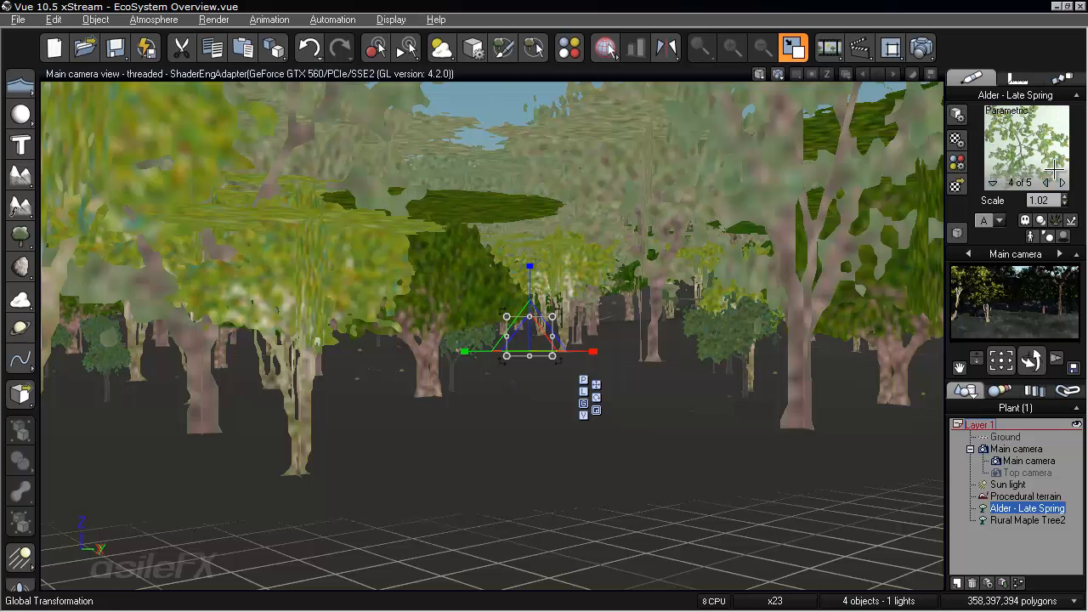
pyautogui.rightClick(1027, 130)
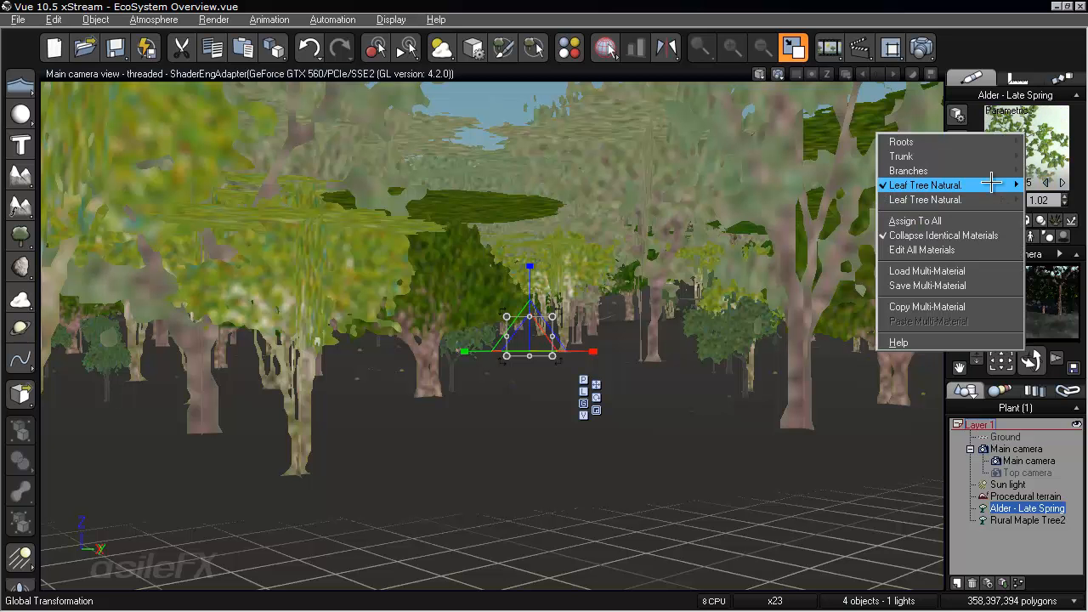
pyautogui.moveTo(926, 178)
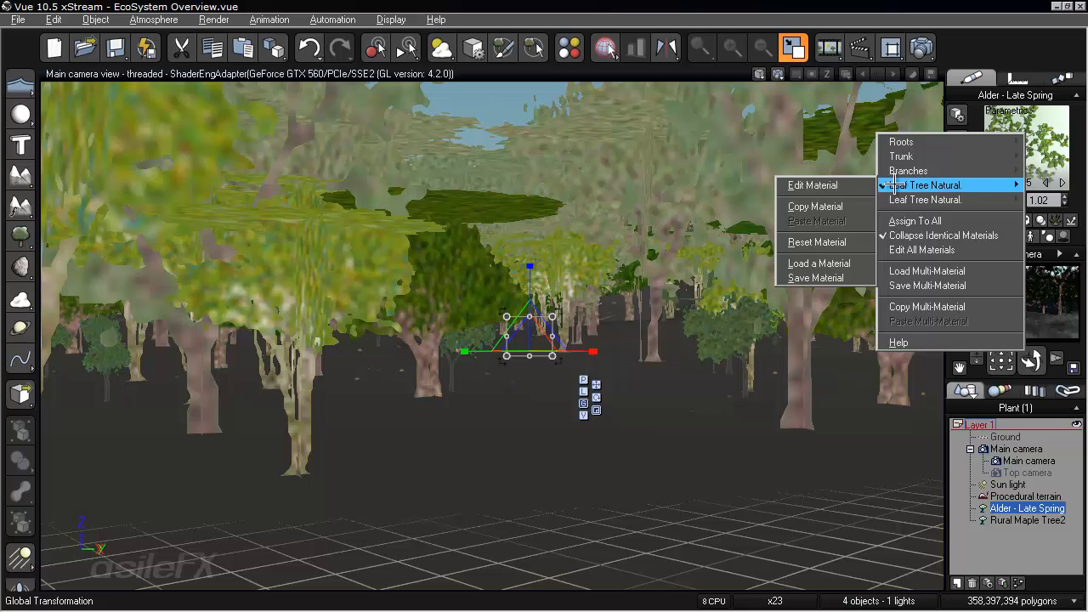
pyautogui.click(841, 207)
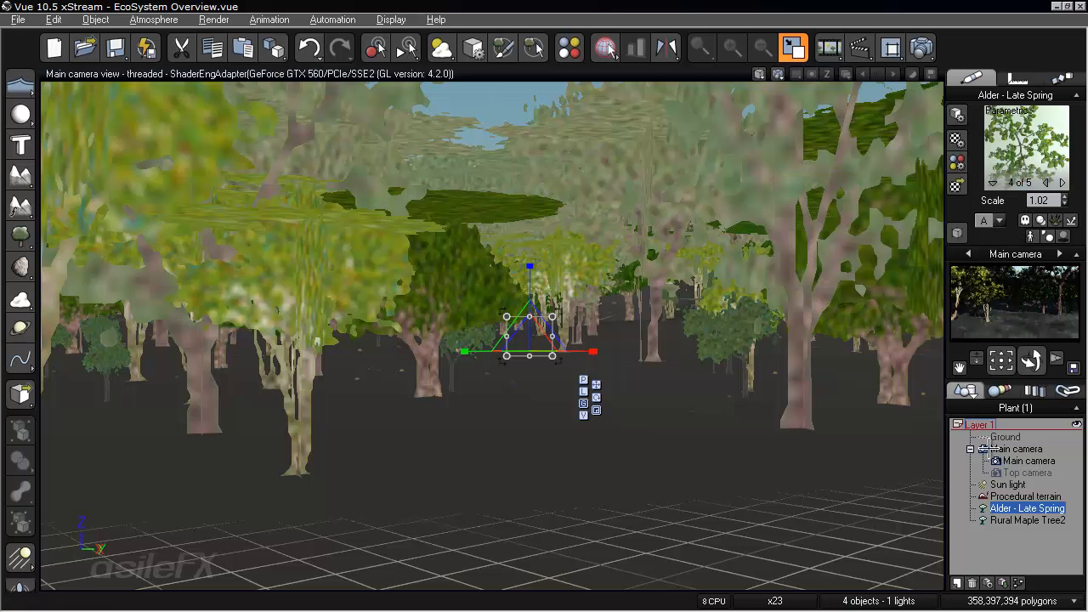
# - Paste the copied leaf material over the Maple Leaf material of Rural Maple Tree2
pyautogui.click(1016, 519)
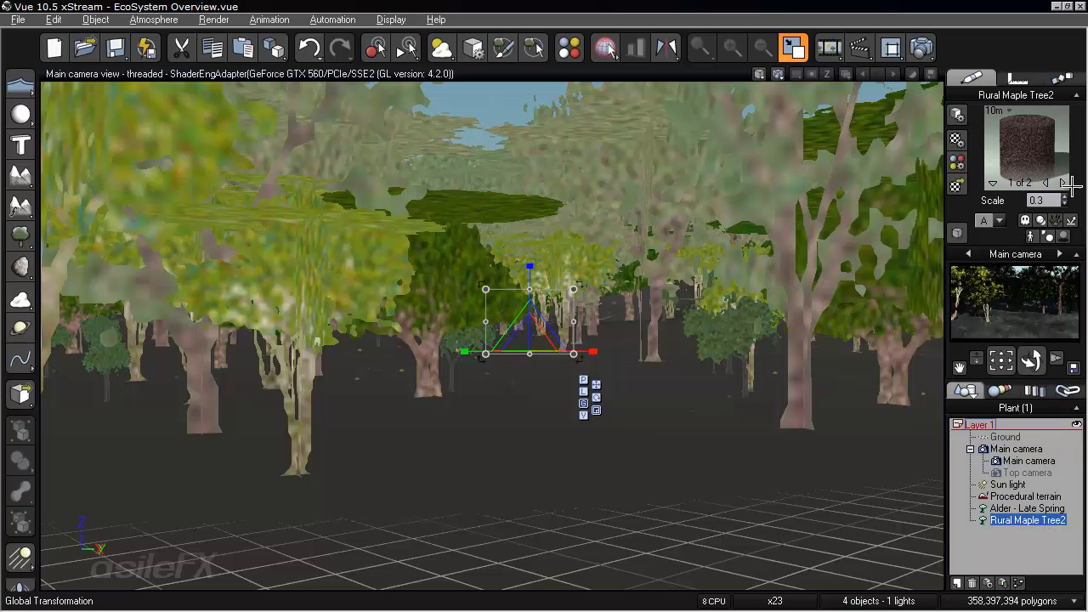
pyautogui.click(1062, 183)
pyautogui.rightClick(995, 142)
pyautogui.moveTo(892, 150)
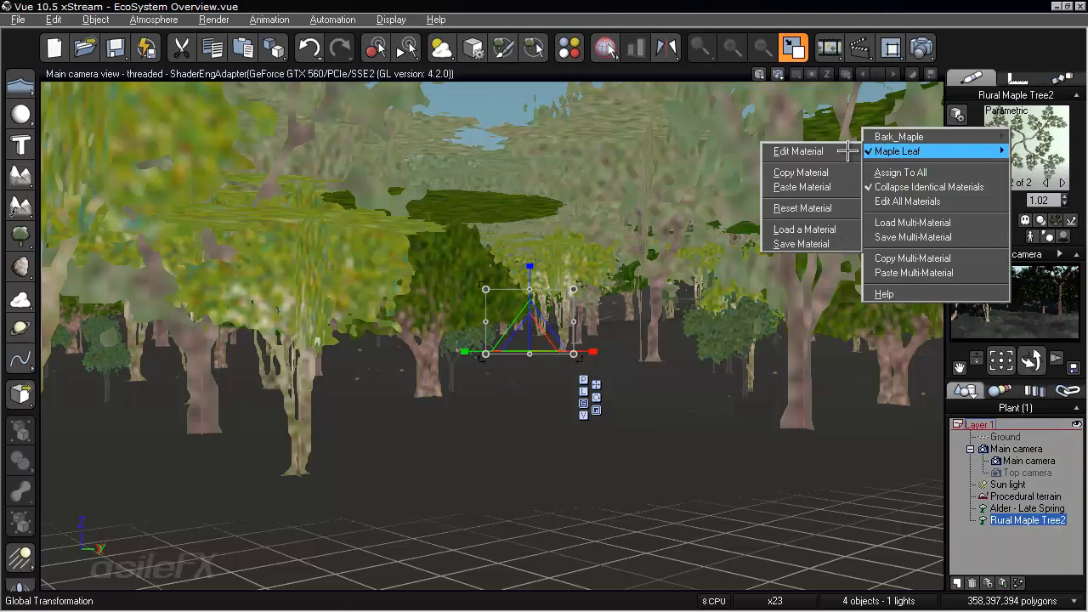
pyautogui.click(813, 186)
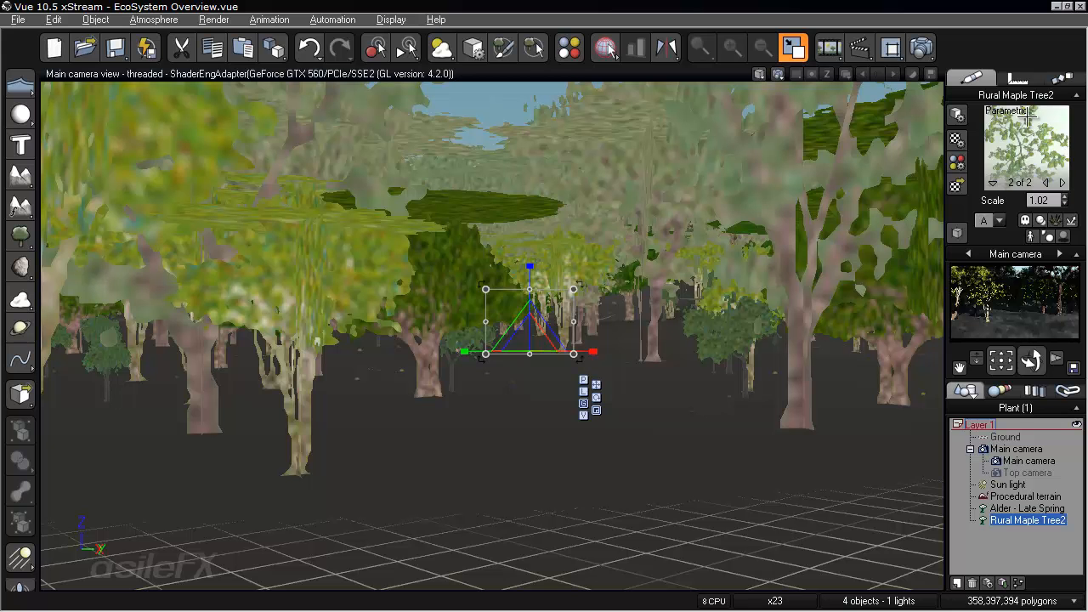
# - Rename the maple's pasted leaf material to "Maple Leaves Natural" in the material editor
pyautogui.rightClick(1023, 141)
pyautogui.moveTo(992, 140)
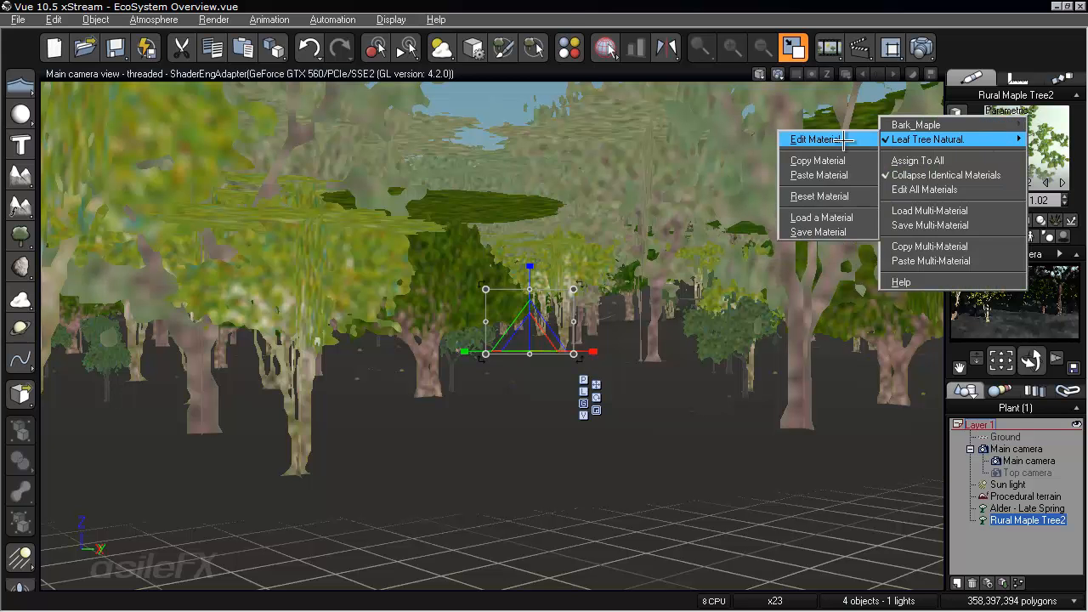
pyautogui.click(816, 126)
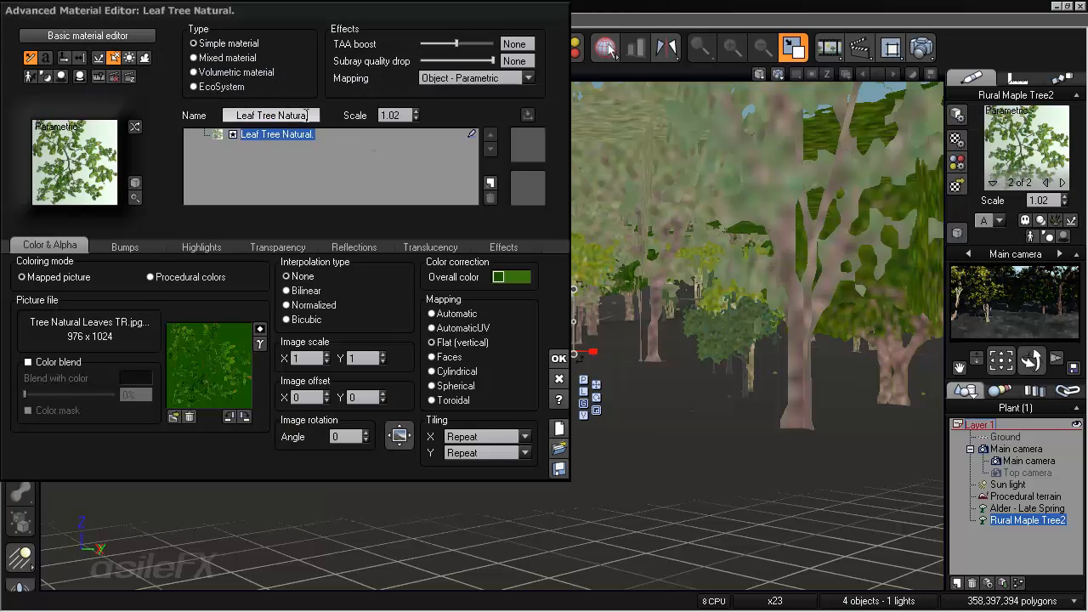
pyautogui.moveTo(308, 115); pyautogui.dragTo(209, 116)
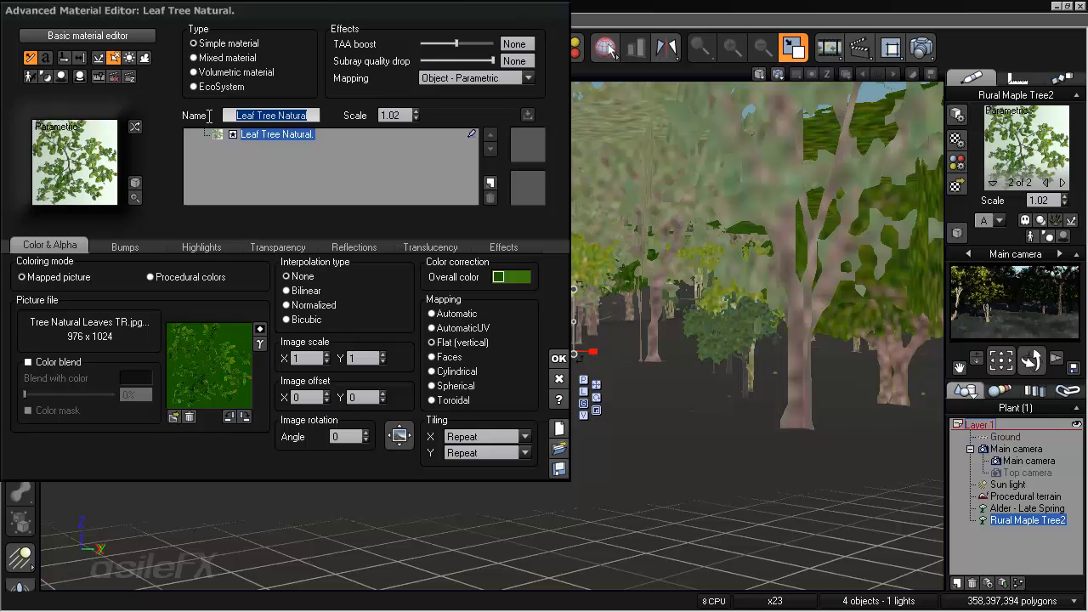
pyautogui.write('Maple')
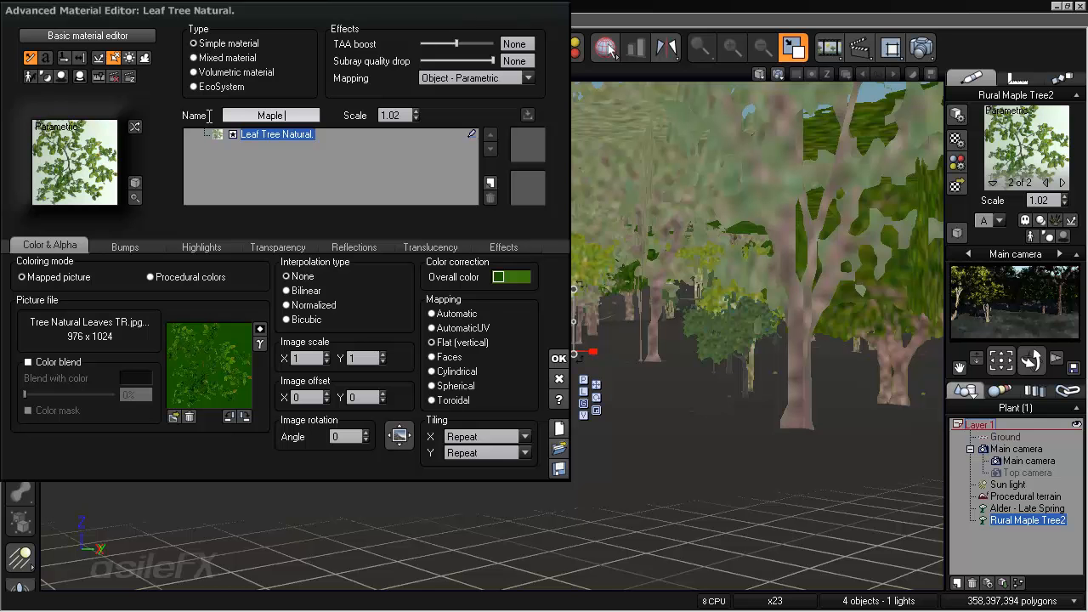
pyautogui.write(' Leaves Natural')
pyautogui.press('Return')
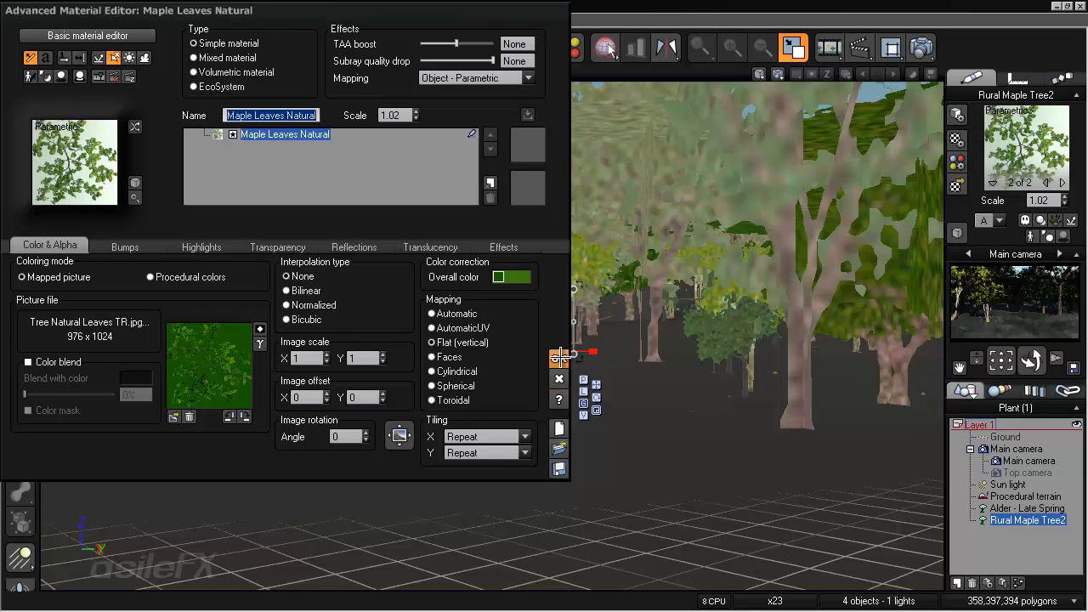
pyautogui.click(559, 357)
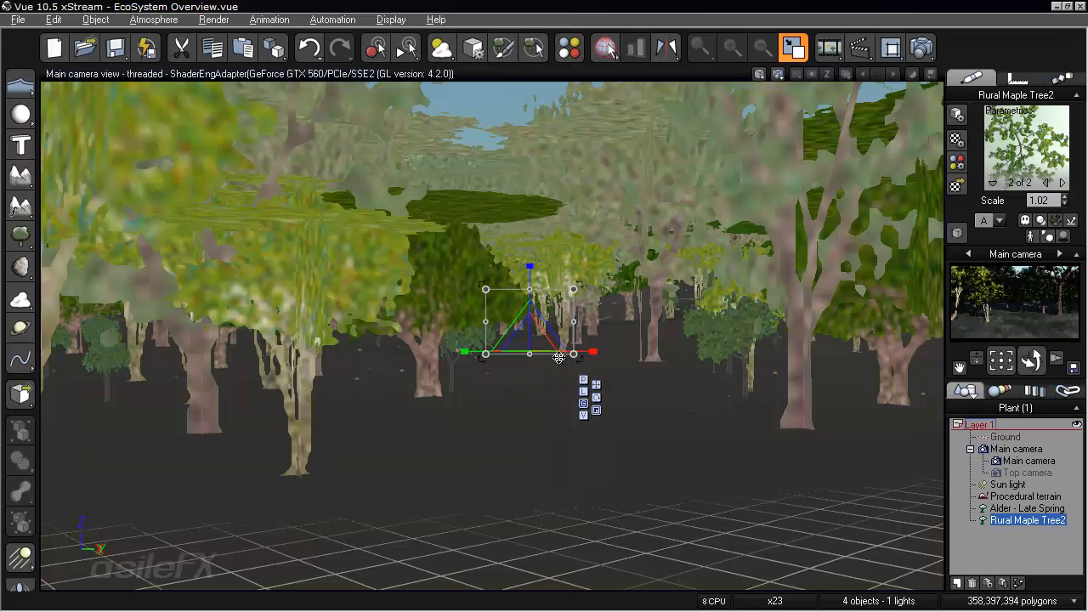
# - Edit the maple plant's leaves, setting flexibility to -52 and curl to +22
pyautogui.rightClick(527, 334)
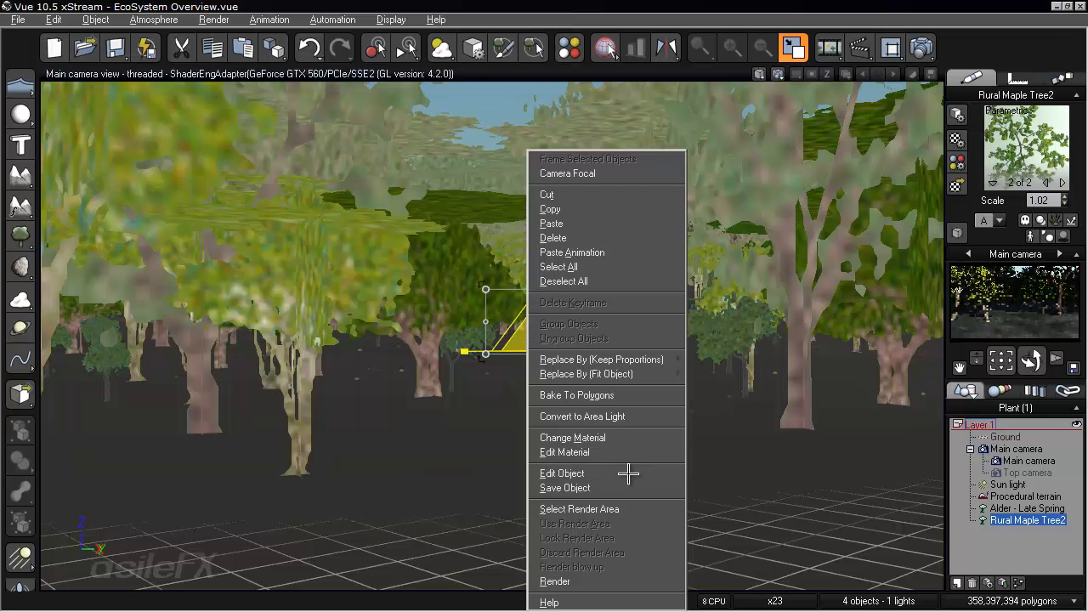
pyautogui.click(627, 472)
pyautogui.moveTo(619, 295); pyautogui.dragTo(498, 300)
pyautogui.doubleClick(768, 291)
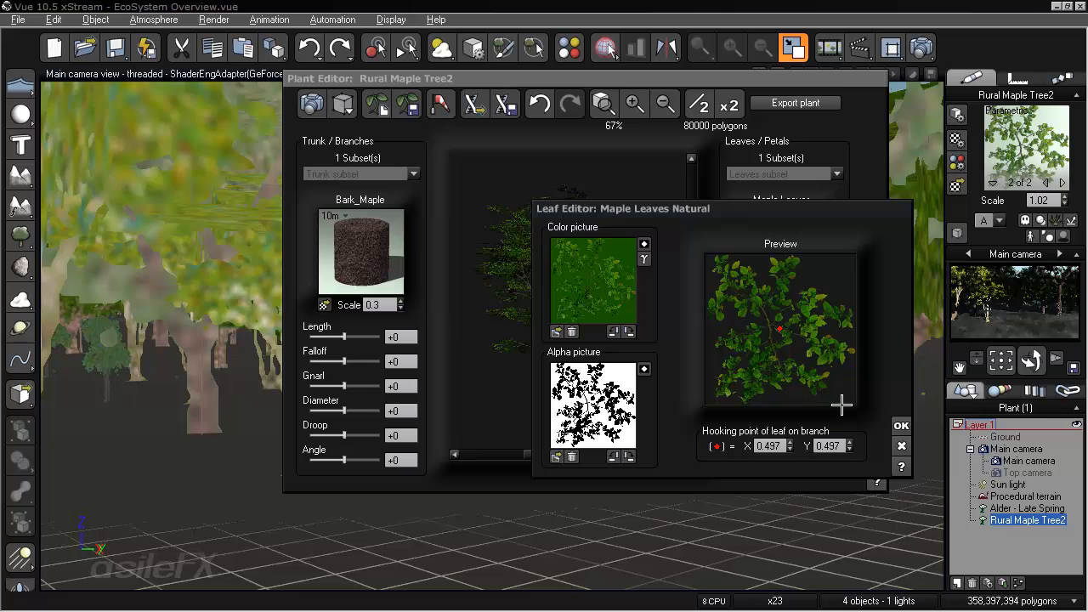
pyautogui.click(900, 443)
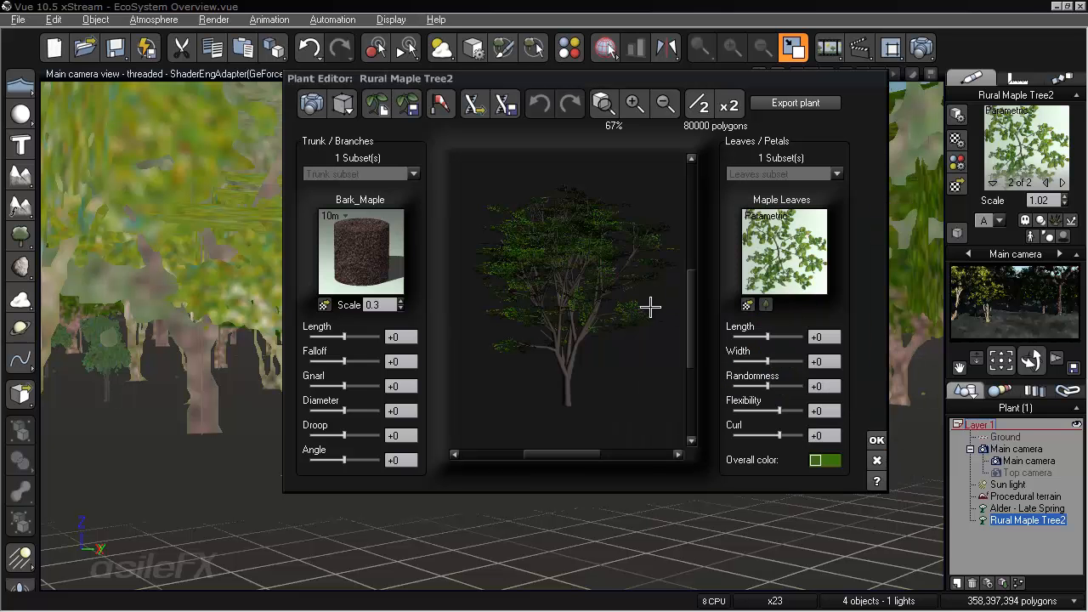
pyautogui.moveTo(780, 411); pyautogui.dragTo(790, 434)
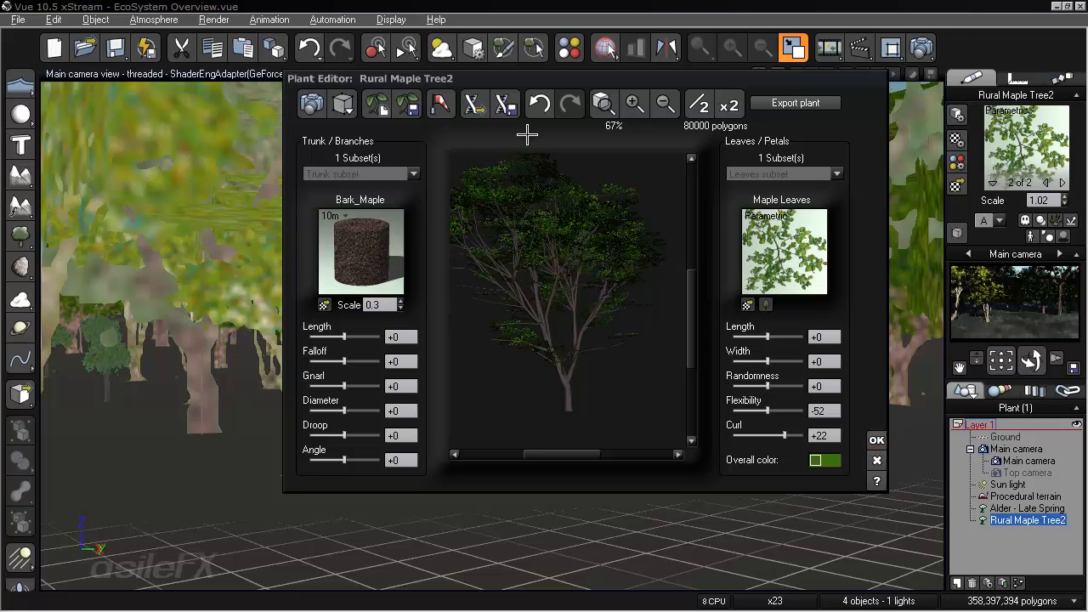
pyautogui.click(876, 439)
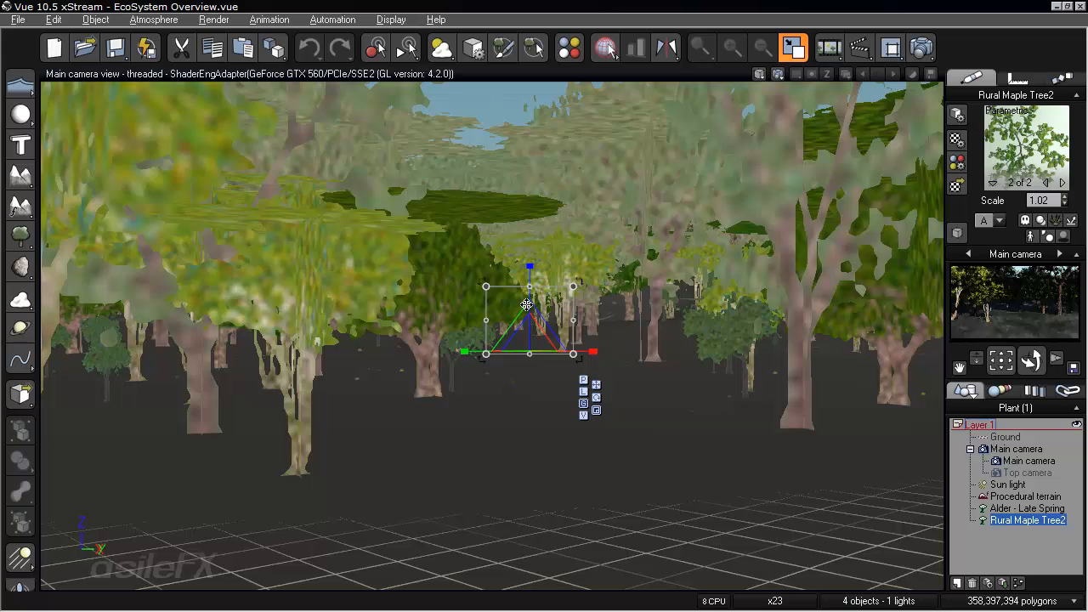
# - Save the maple as a Vue object named MapleTree_naturalLeaves, titled "Maple Tree Natural Leaves", in the Objects folder
pyautogui.click(17, 18)
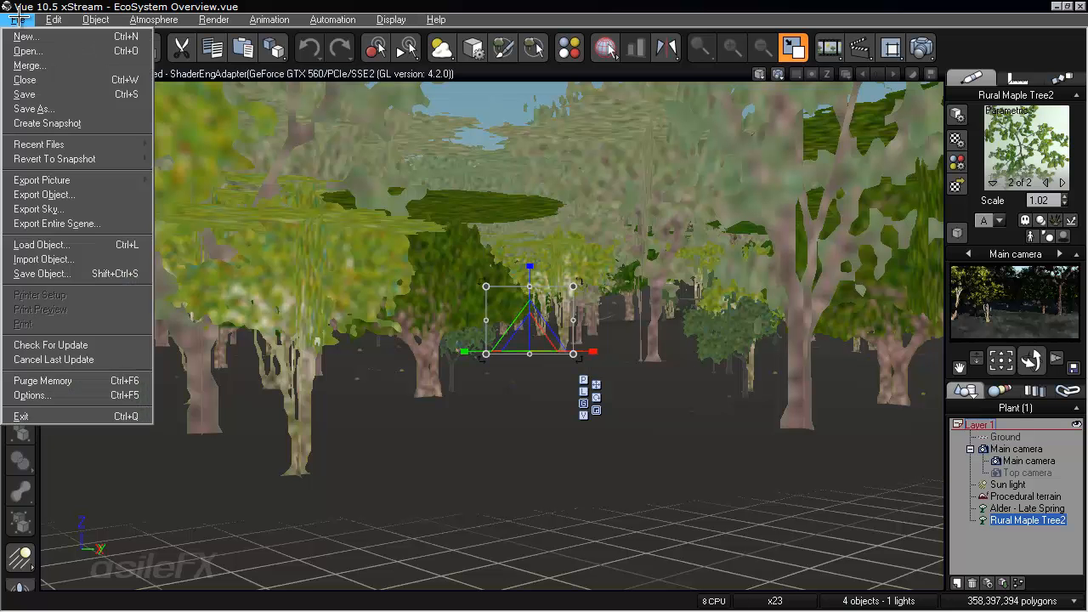
pyautogui.click(77, 273)
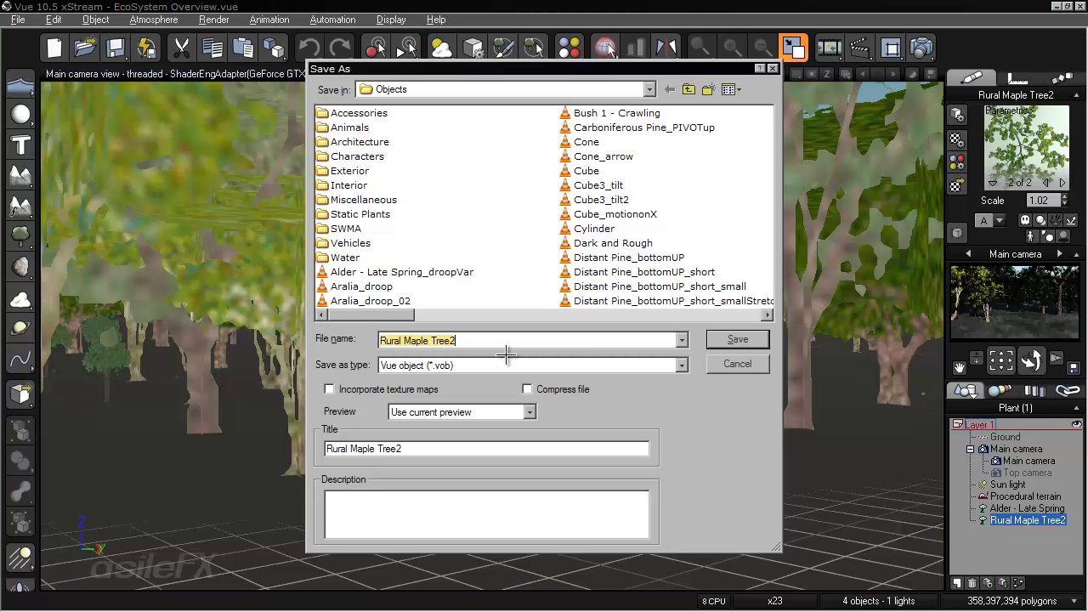
pyautogui.write('MapleTree_naturalLeaves')
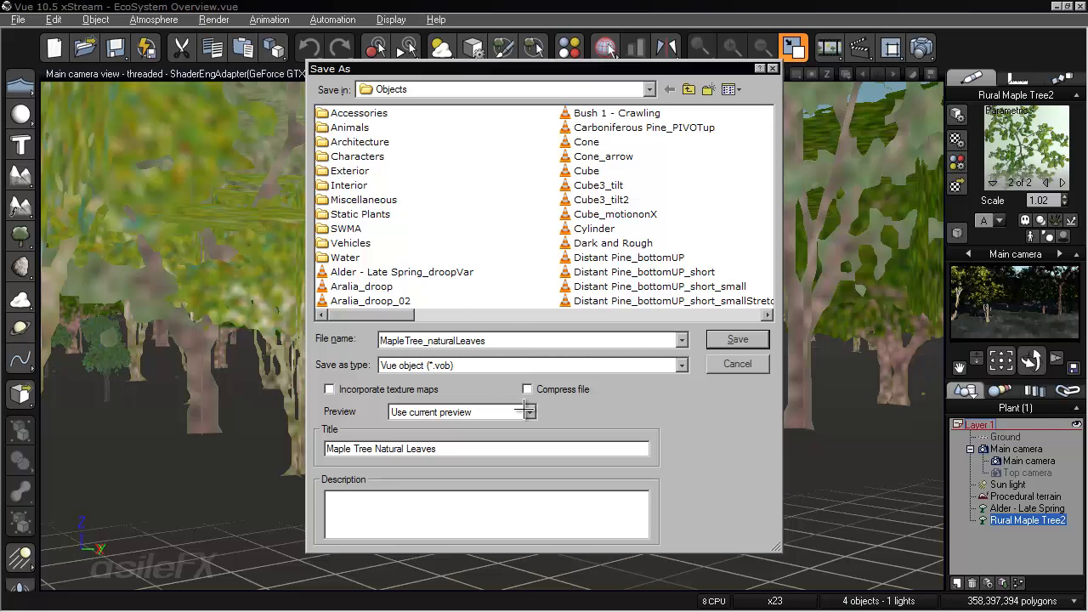
pyautogui.click(725, 339)
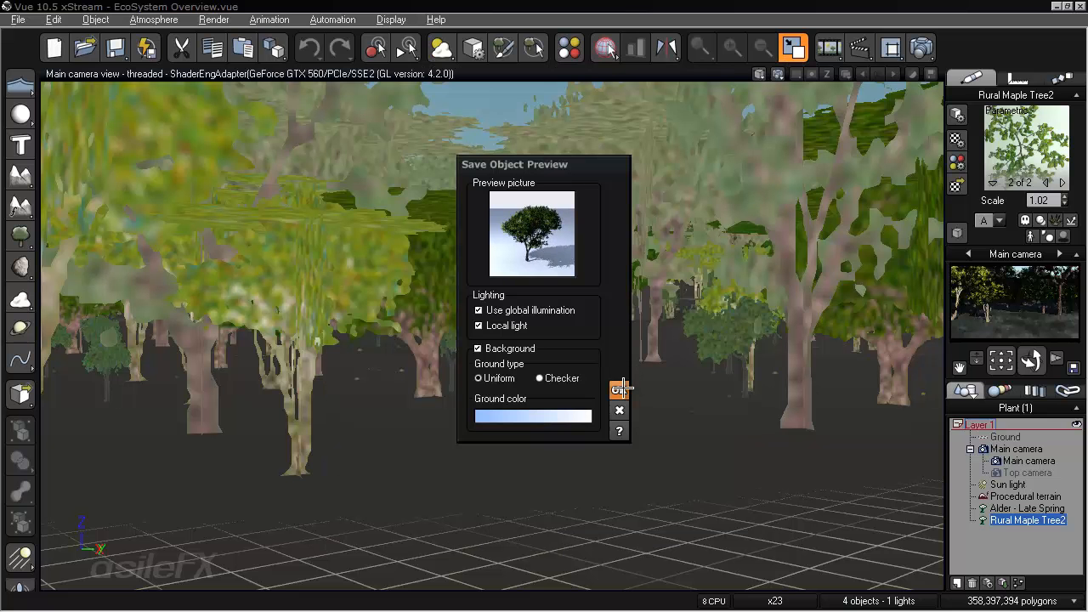
pyautogui.click(620, 388)
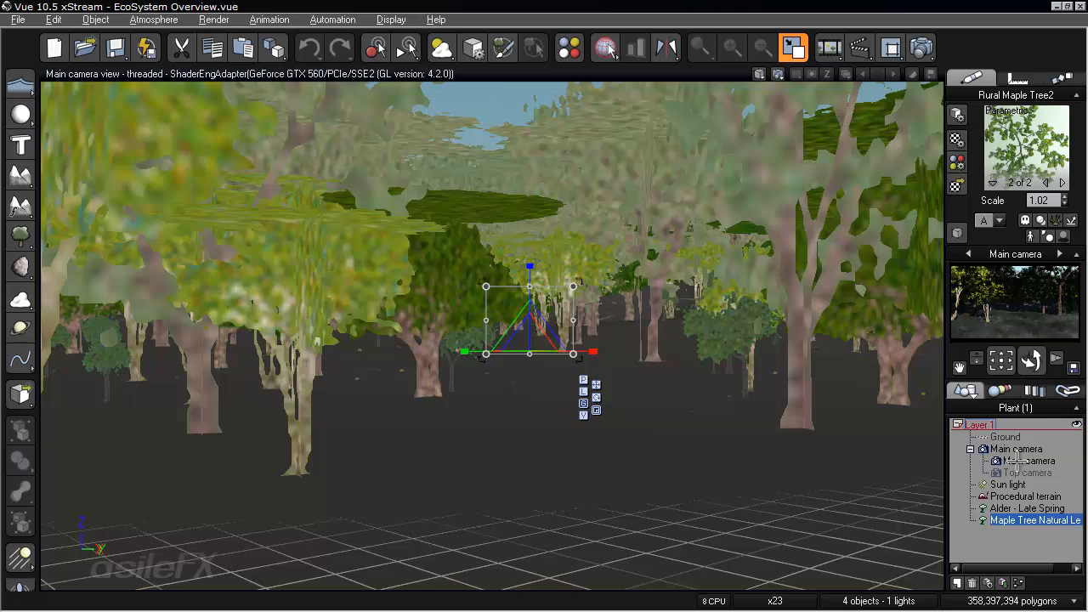
# - Remove Rural Maple Tree from the EcoSystem population of the procedural terrain's Rock eco material
pyautogui.click(1020, 496)
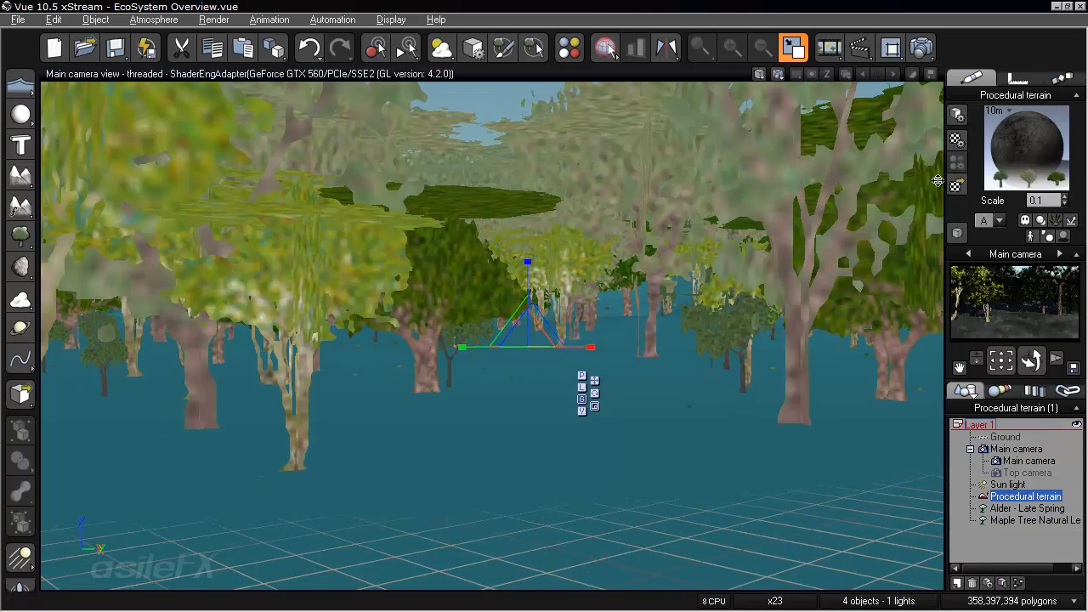
pyautogui.rightClick(1054, 125)
pyautogui.click(1053, 126)
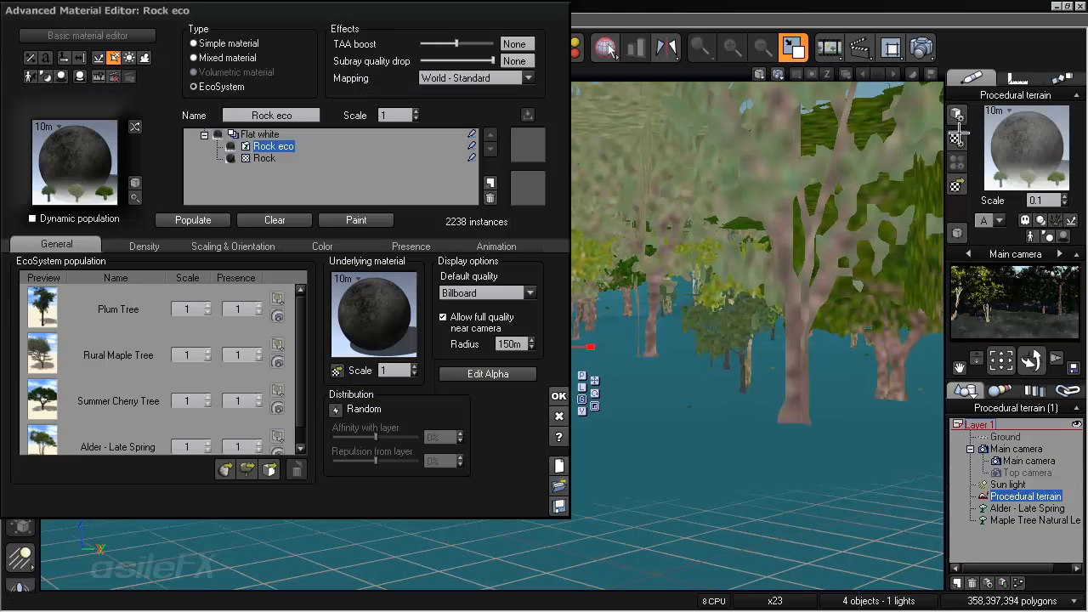
pyautogui.click(140, 351)
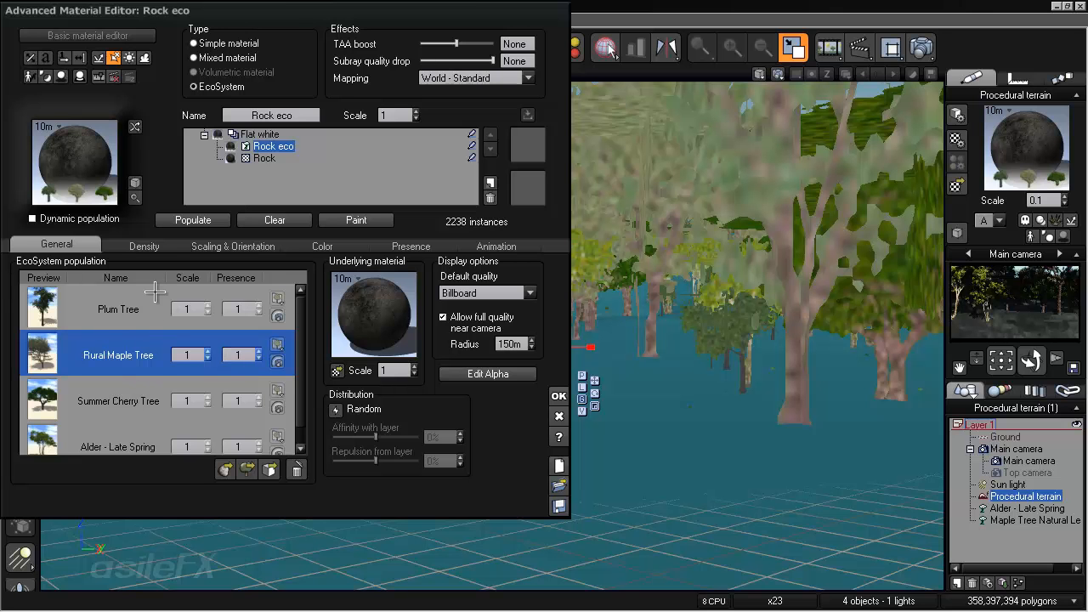
pyautogui.click(299, 470)
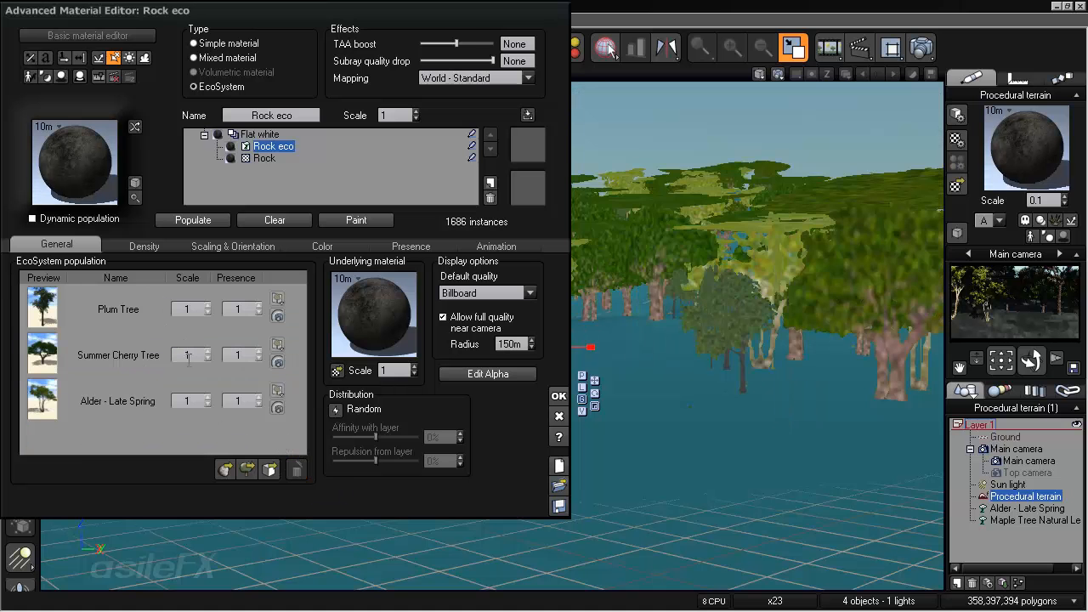
# - Add the MapleTree_naturalLeaves object from the Objects folder to the Rock eco EcoSystem population, discarding the plant modifications
pyautogui.click(269, 470)
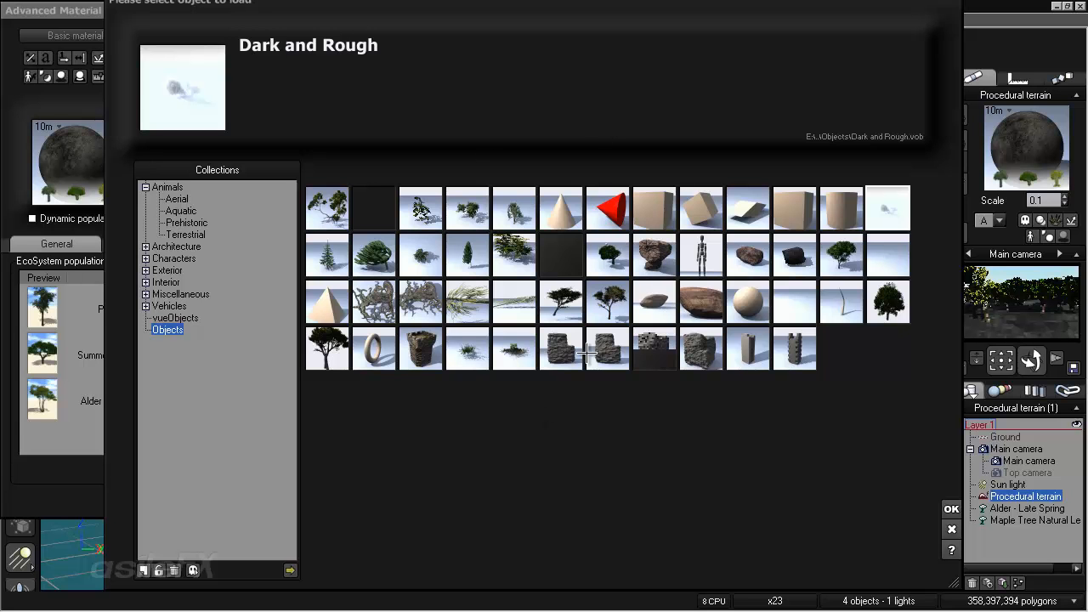
pyautogui.click(839, 254)
pyautogui.click(290, 570)
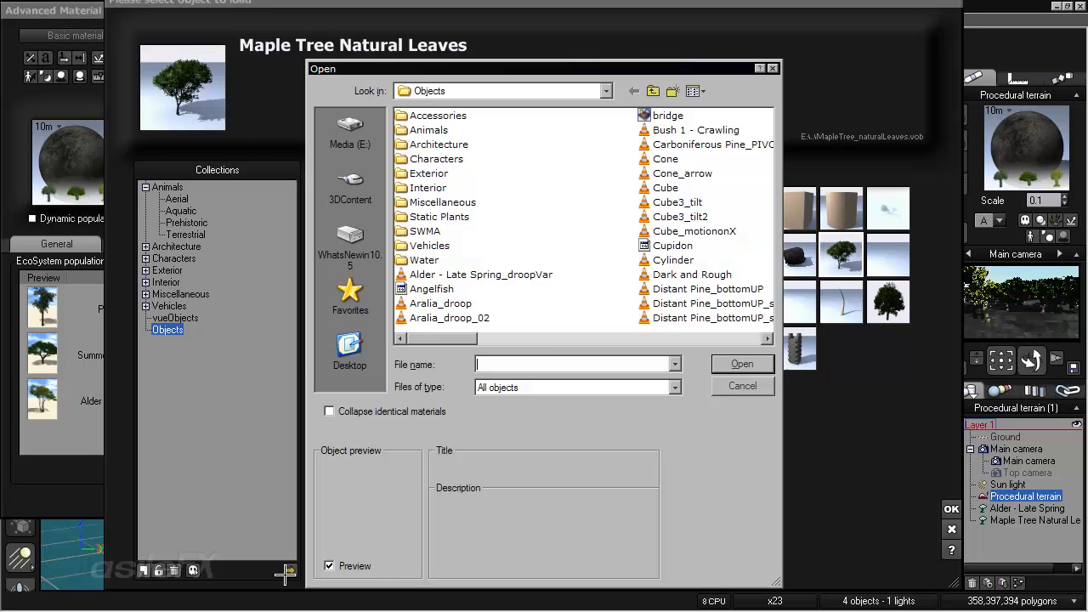
pyautogui.moveTo(463, 340); pyautogui.dragTo(574, 334)
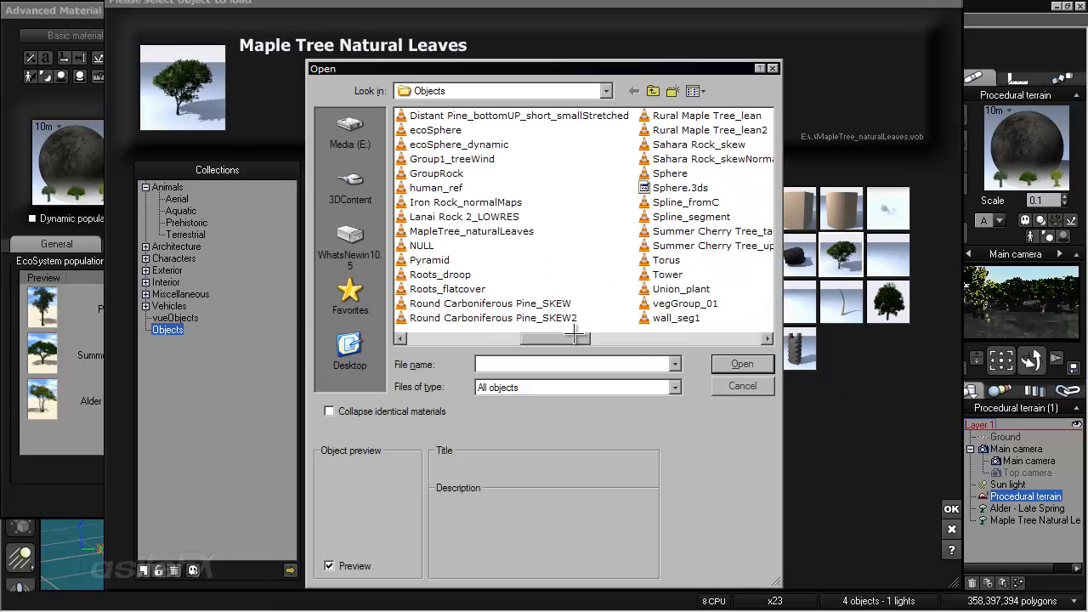
pyautogui.click(463, 233)
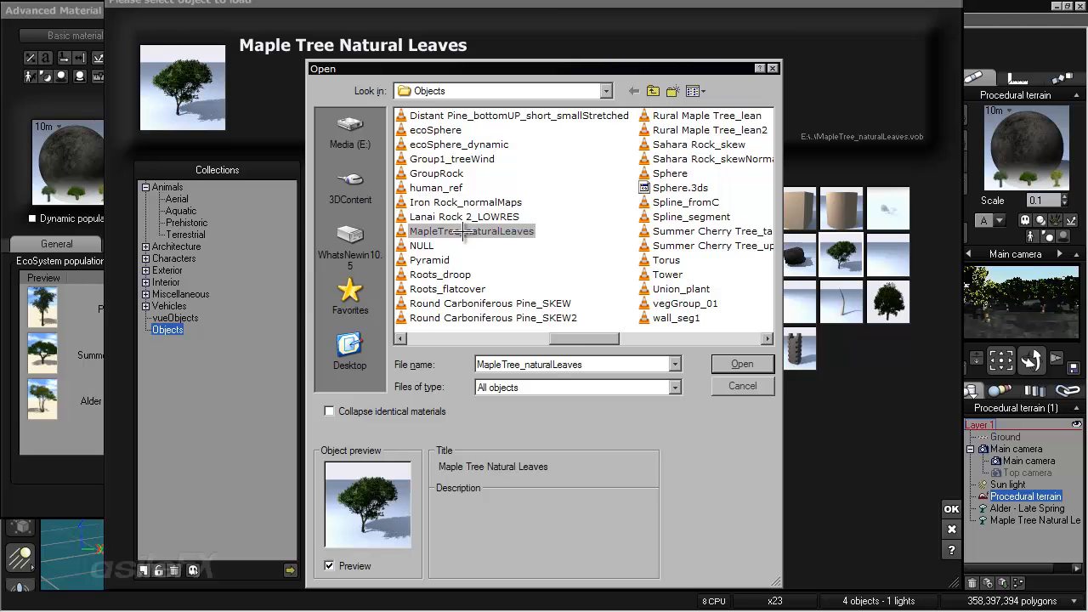
pyautogui.click(736, 364)
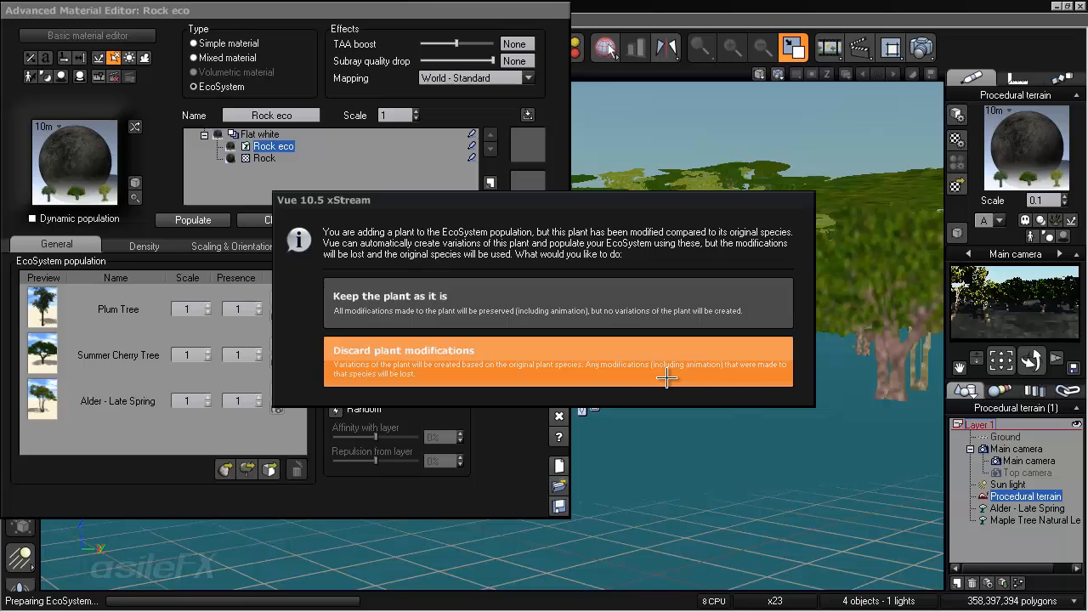
pyautogui.click(481, 355)
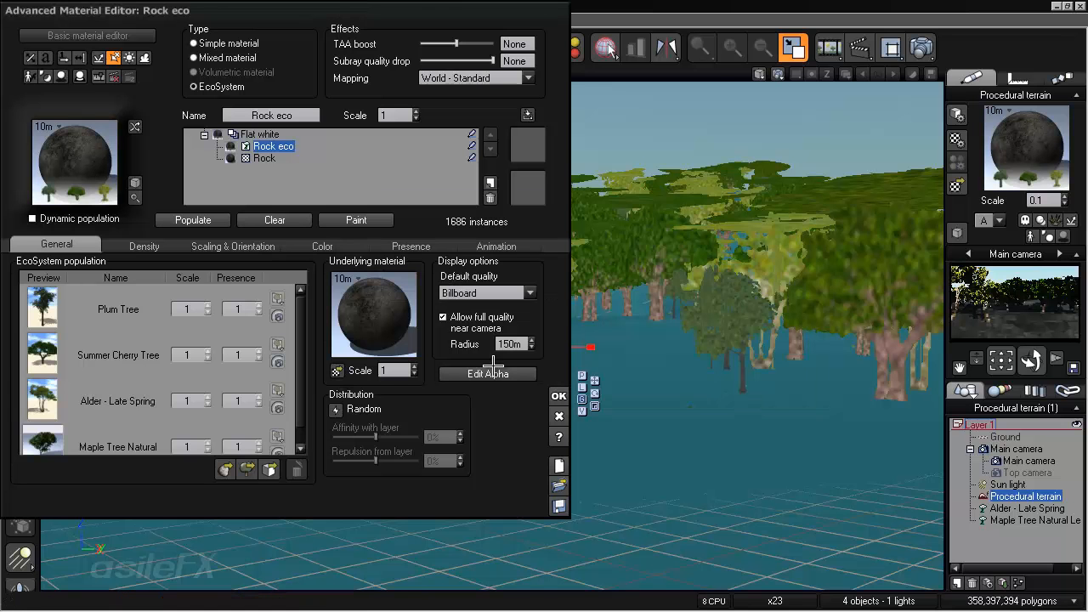
# - Repopulate the terrain's Rock eco EcoSystem and set its default display quality to Smooth Shaded
pyautogui.click(193, 221)
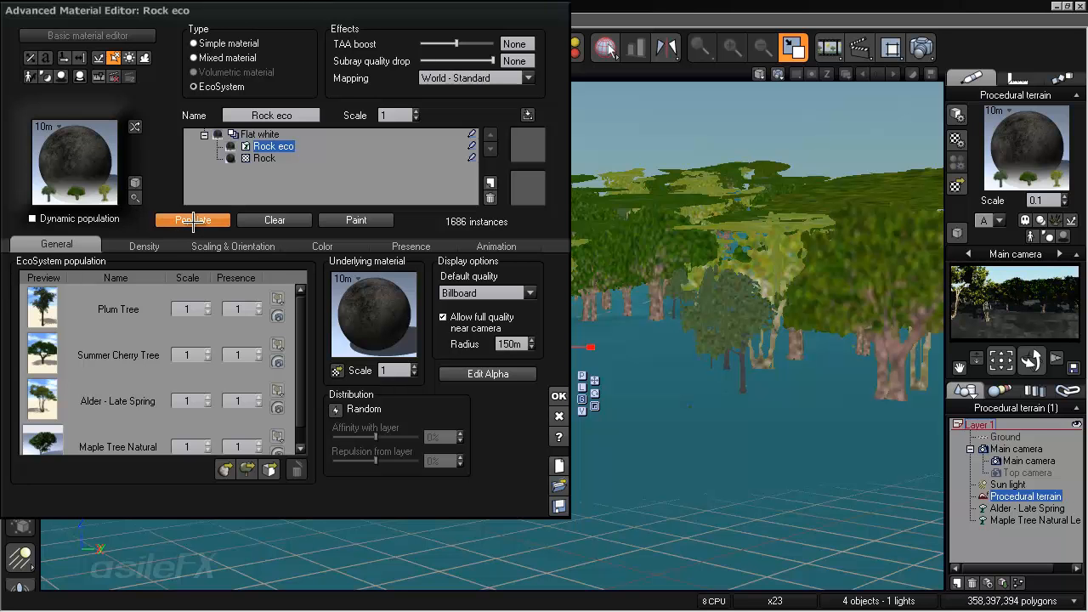
pyautogui.click(559, 395)
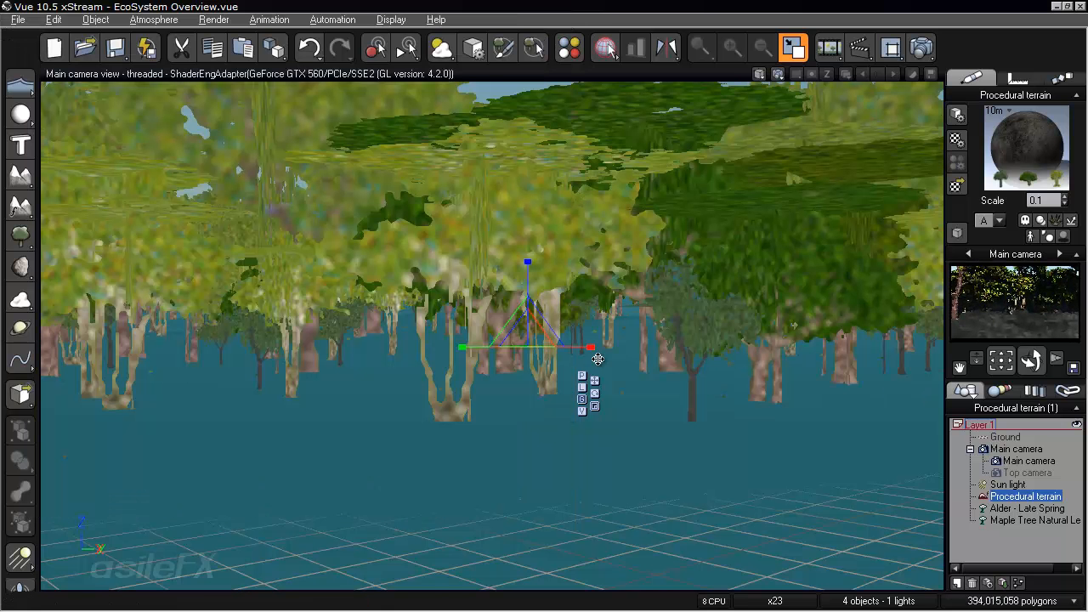
pyautogui.doubleClick(1030, 148)
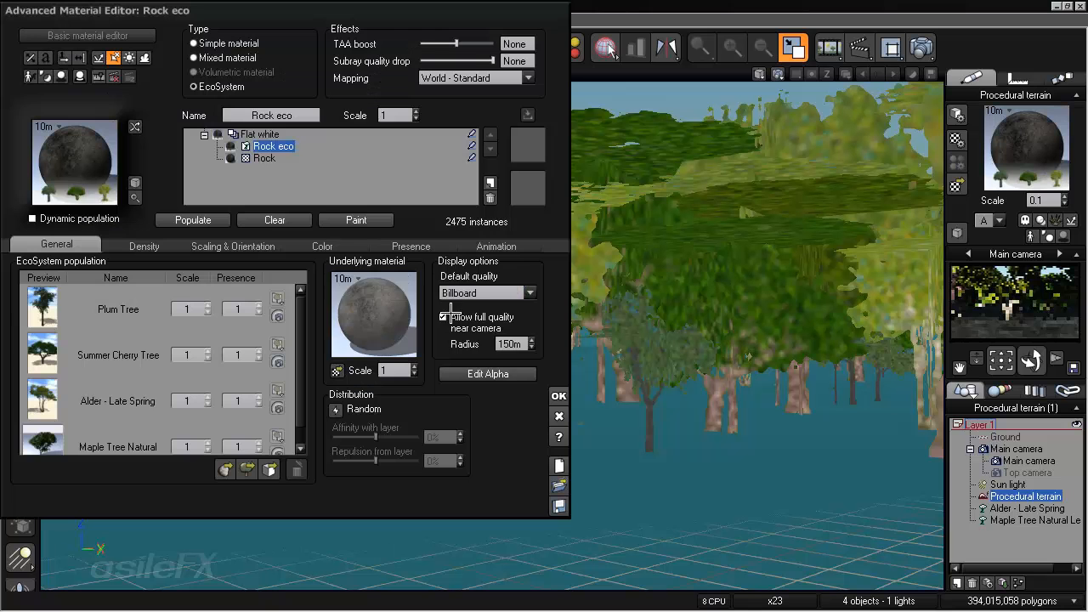
pyautogui.click(485, 294)
pyautogui.click(488, 396)
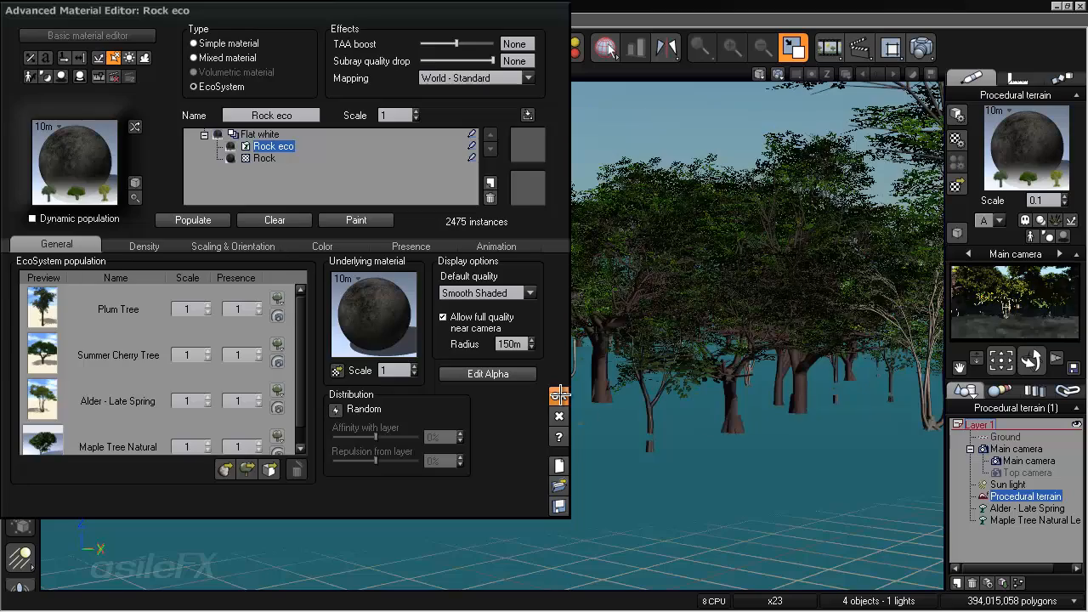
pyautogui.click(559, 394)
# - Examine the smooth-shaded trees populated across the terrain from several camera views
pyautogui.moveTo(404, 349); pyautogui.dragTo(426, 362, button='right')
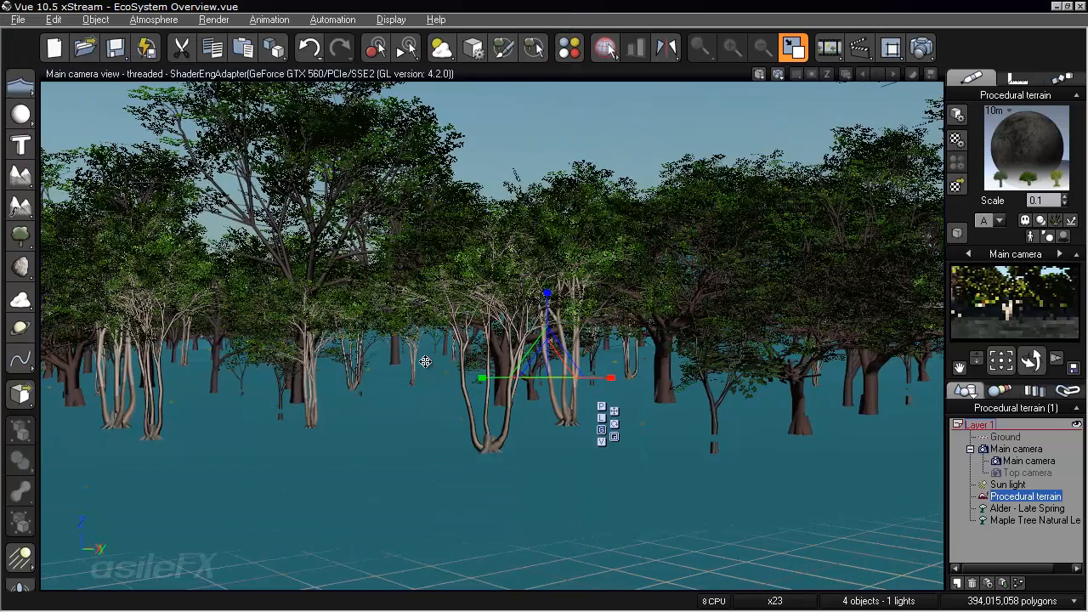
pyautogui.moveTo(568, 371); pyautogui.dragTo(597, 433, button='right')
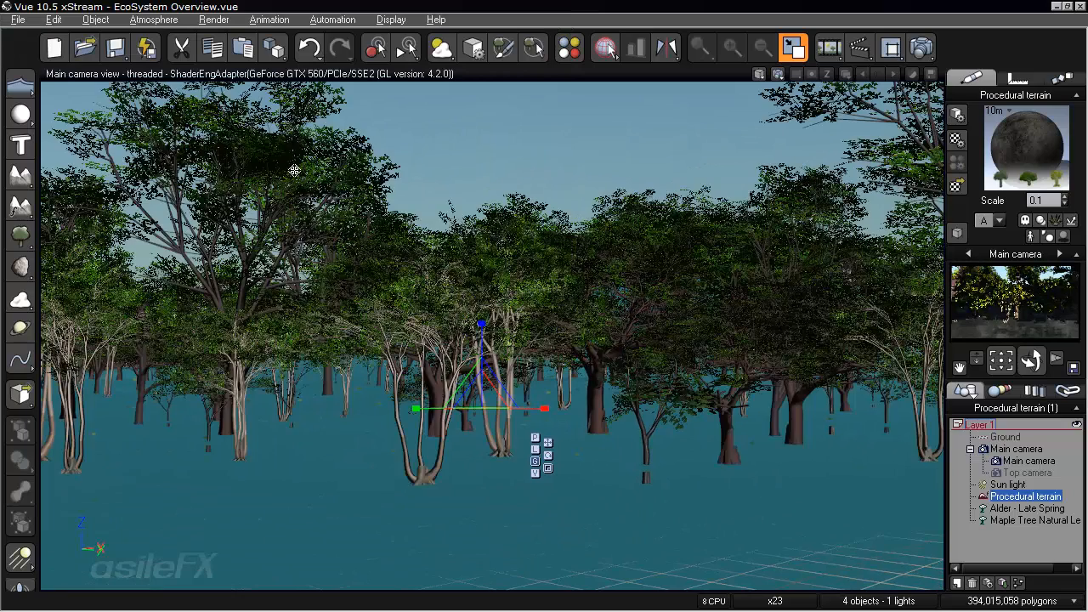
pyautogui.hotkey('ctrl', 'z')
pyautogui.hotkey('ctrl', 'y')
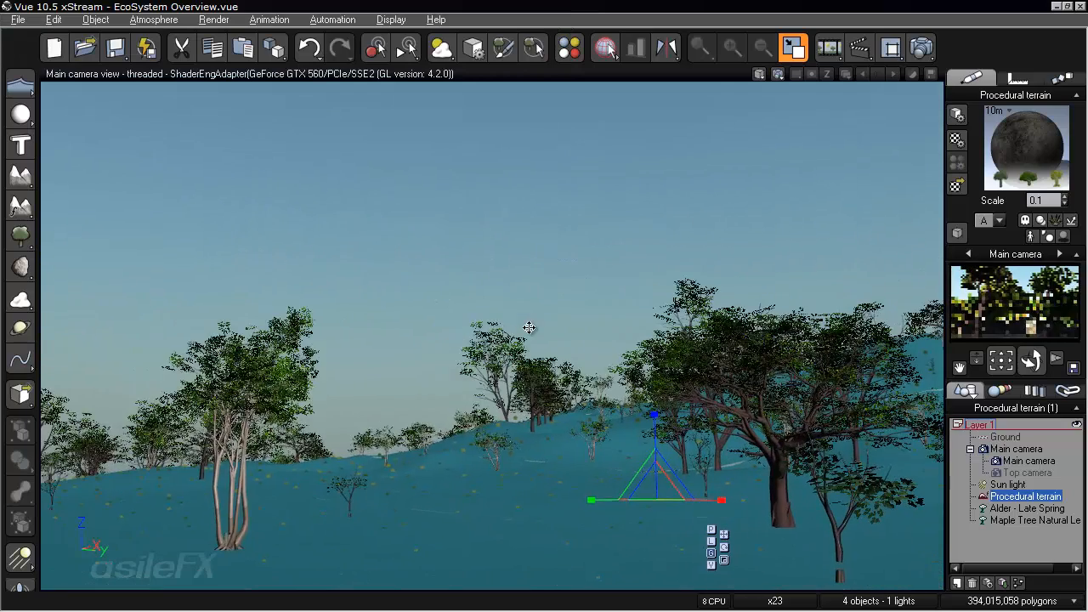
pyautogui.scroll(5, 529, 329)
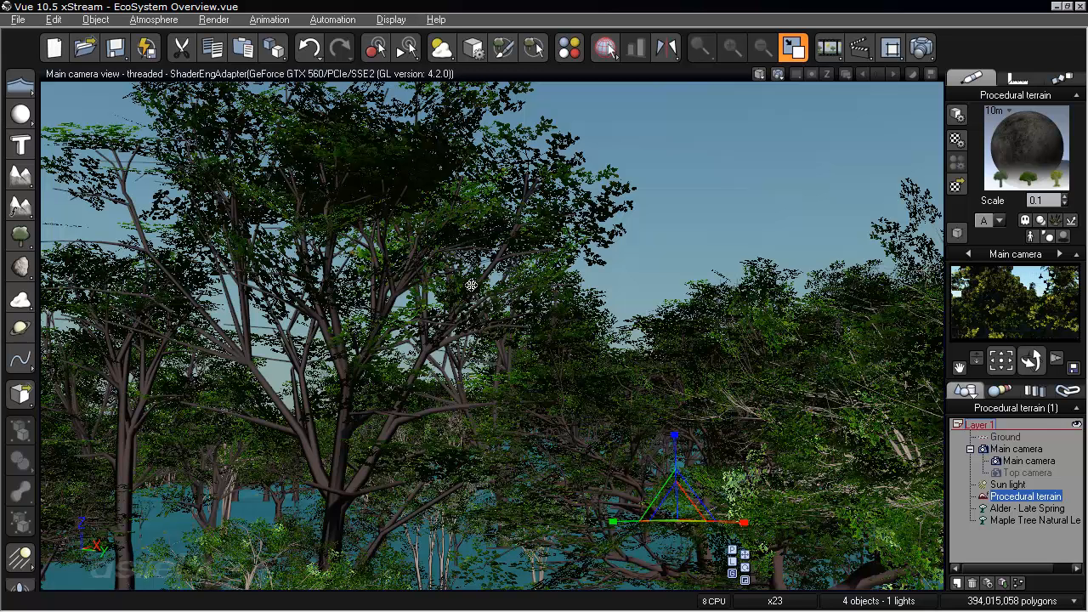
pyautogui.hotkey('ctrl', 'z')
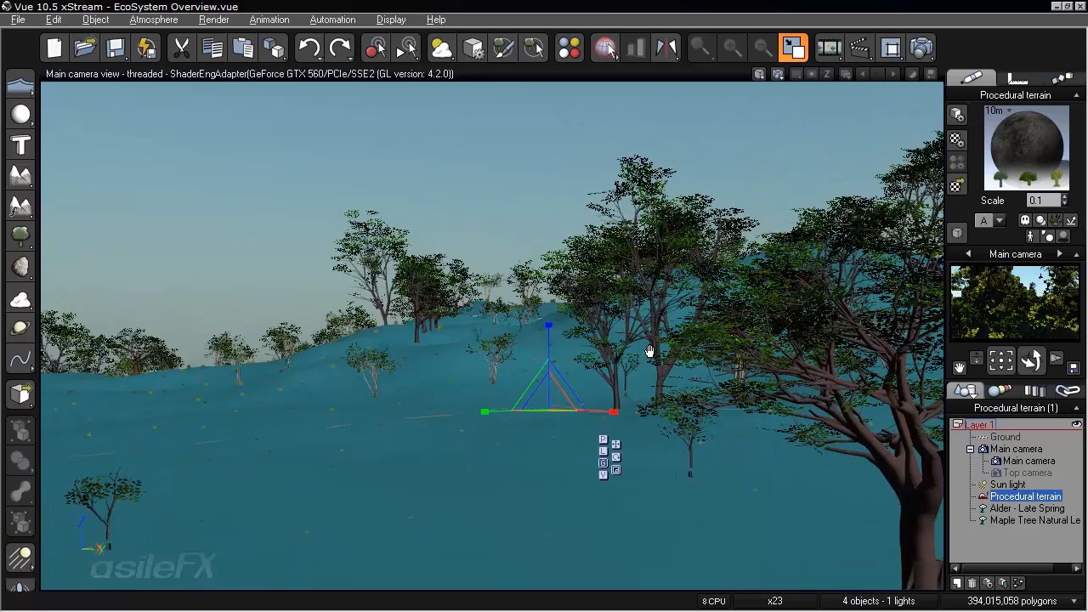
pyautogui.hotkey('ctrl', 'y')
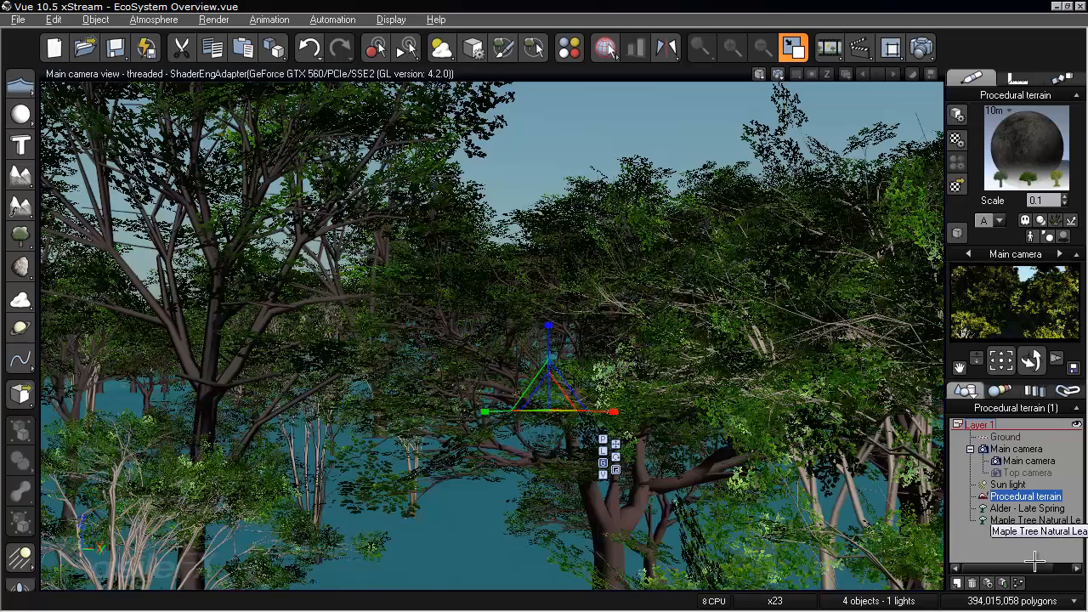
# - Deselect the terrain and review the scene's EcoSystem population and EcoSystem materials lists
pyautogui.click(1024, 544)
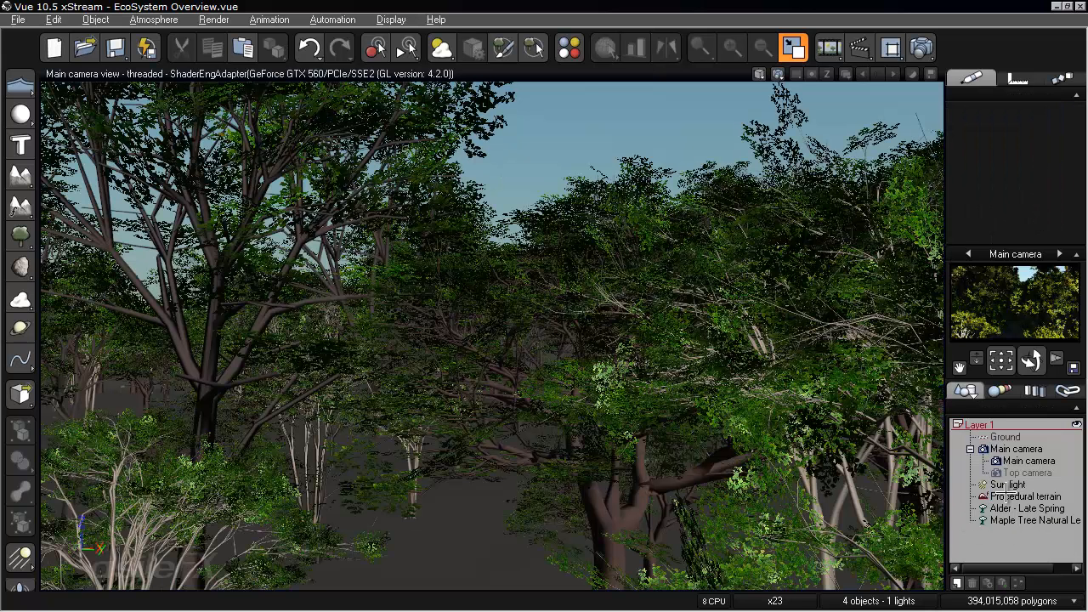
pyautogui.click(1025, 396)
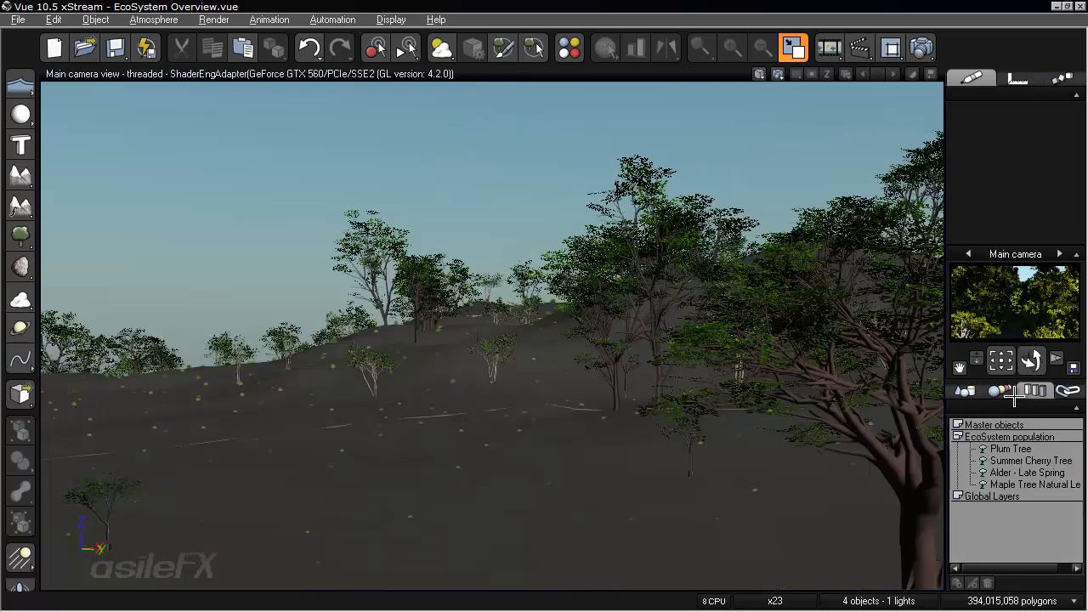
pyautogui.click(1012, 394)
pyautogui.moveTo(1076, 469)
pyautogui.mouseDown()
pyautogui.moveTo(1077, 438)
pyautogui.moveTo(1077, 520)
pyautogui.moveTo(1076, 484)
pyautogui.mouseUp()
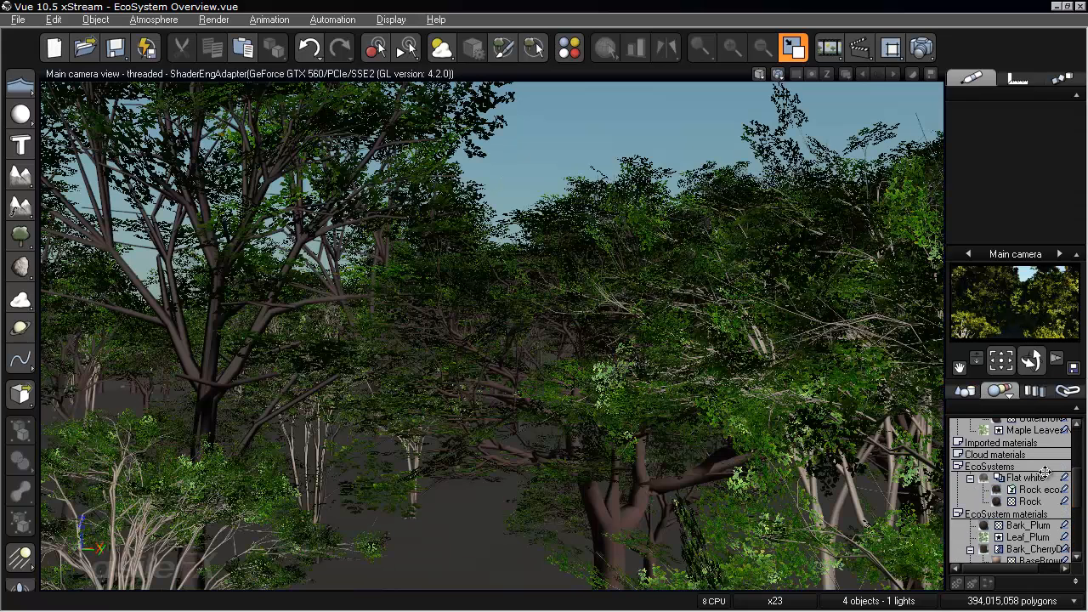
pyautogui.click(965, 390)
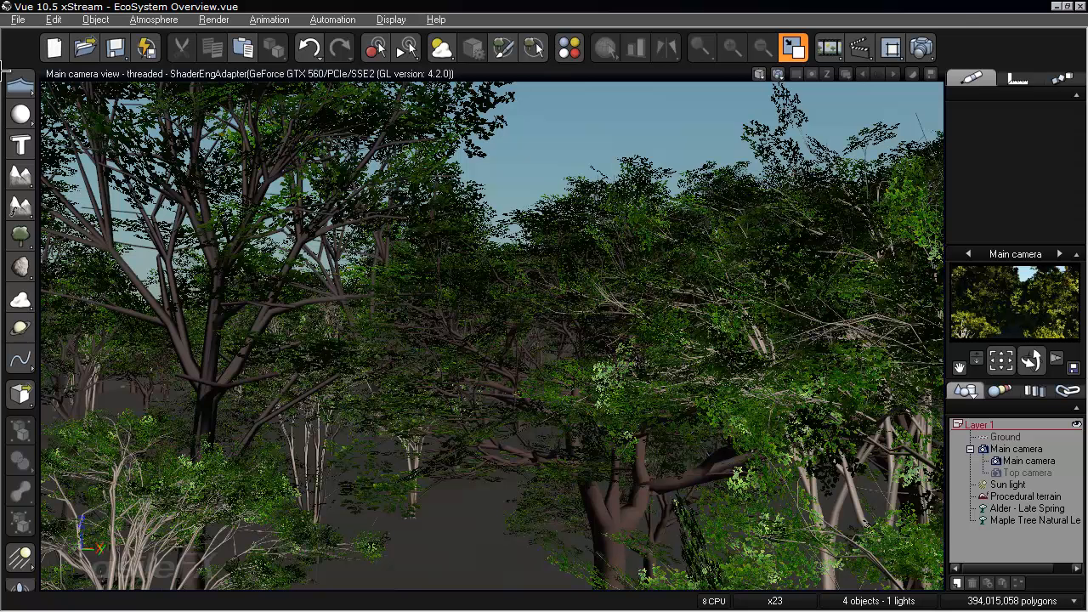
# - Add a Loch Ard Rock to the scene from the Rough rocks collection
pyautogui.click(20, 266)
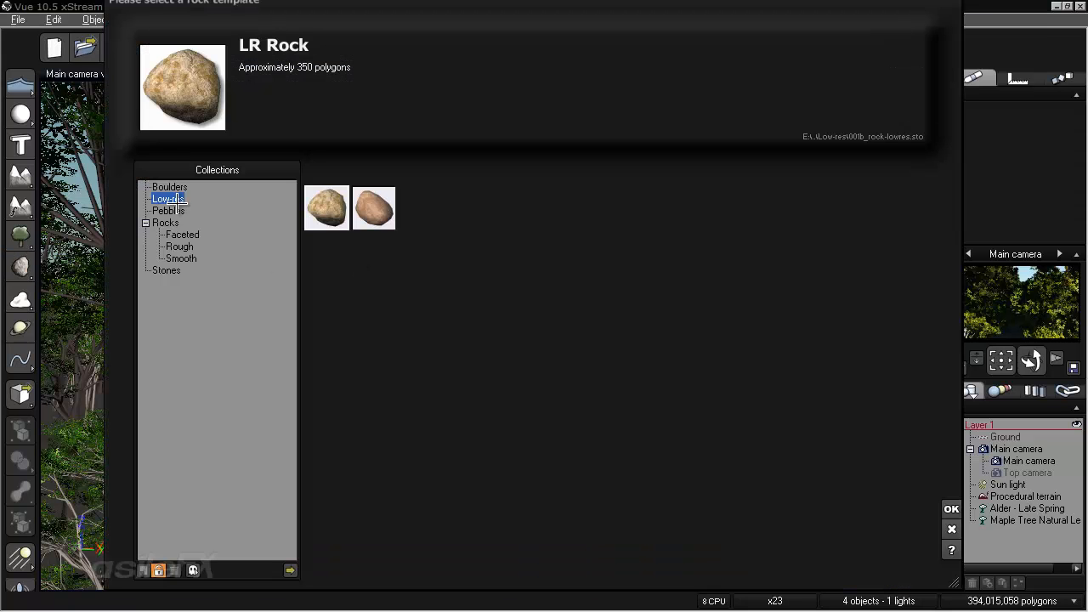
pyautogui.click(179, 246)
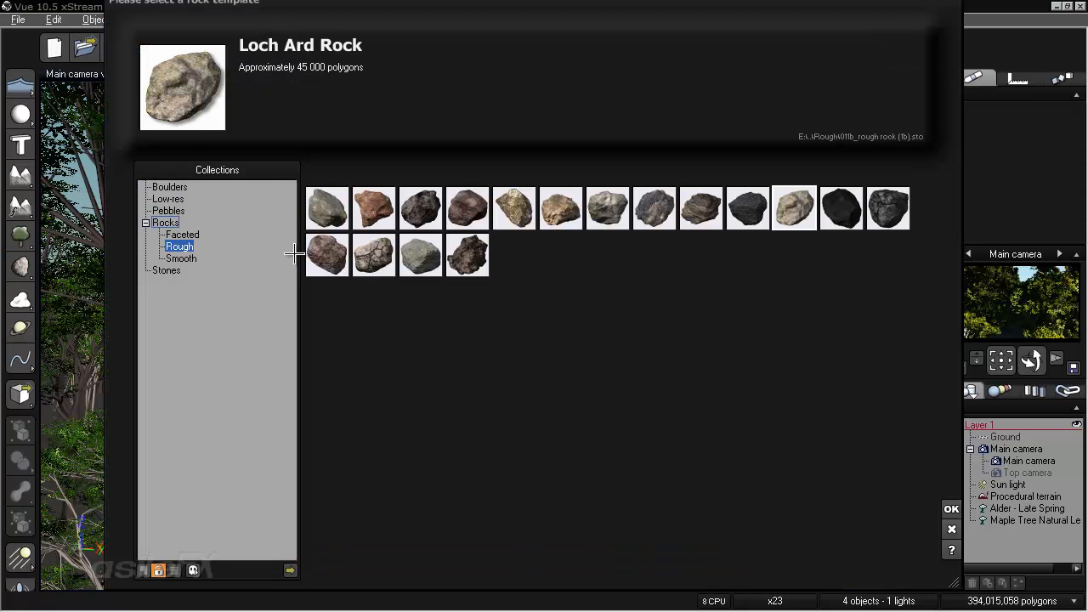
pyautogui.click(951, 509)
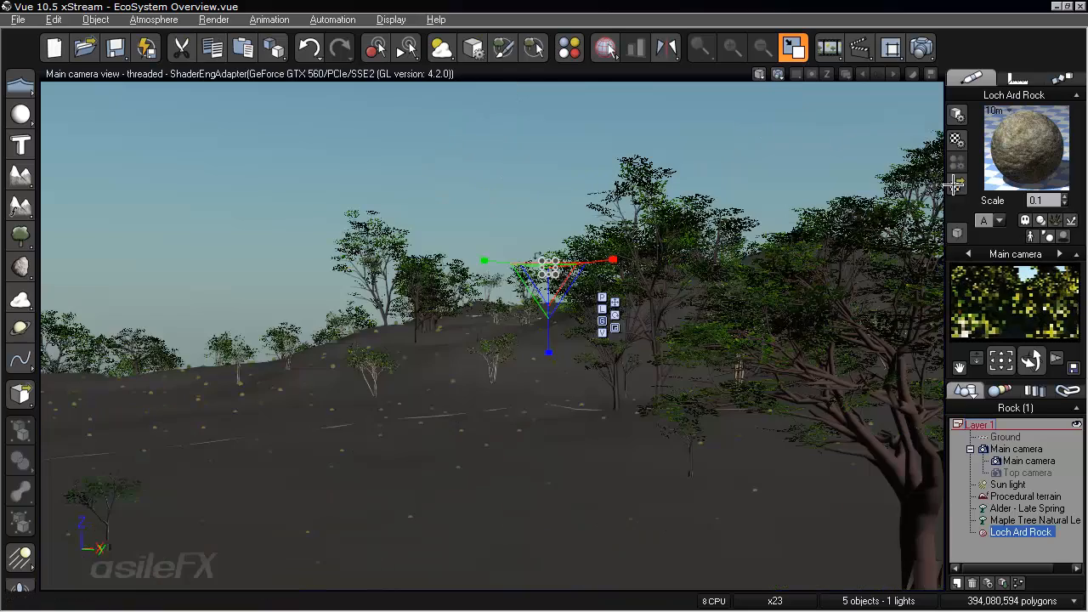
# - Replace the Loch Ard Rock's material with Red-Brown Rock from the Rocks collection
pyautogui.click(957, 185)
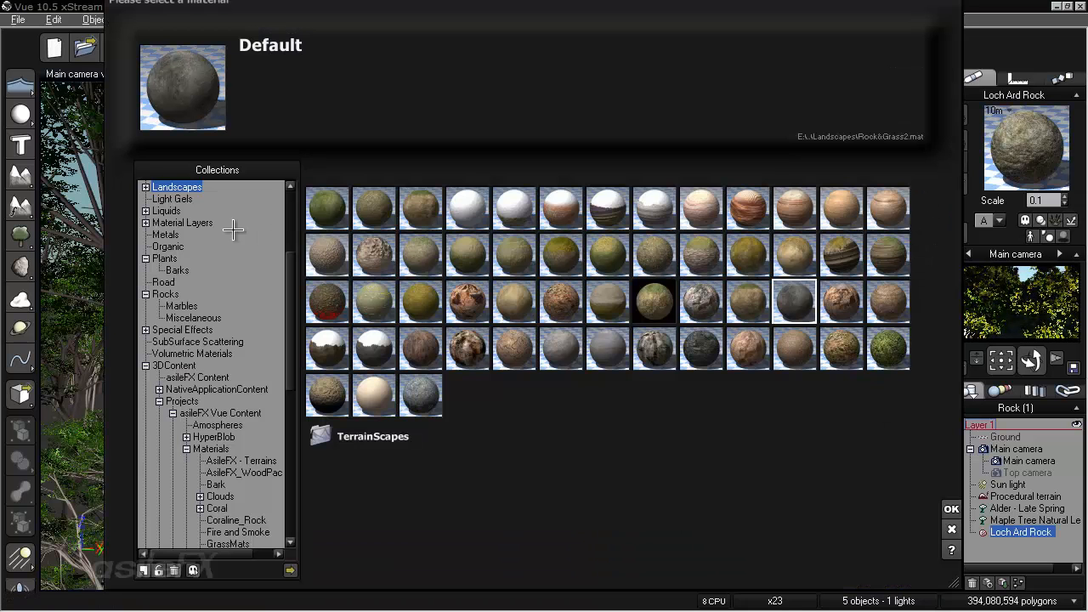
pyautogui.click(172, 294)
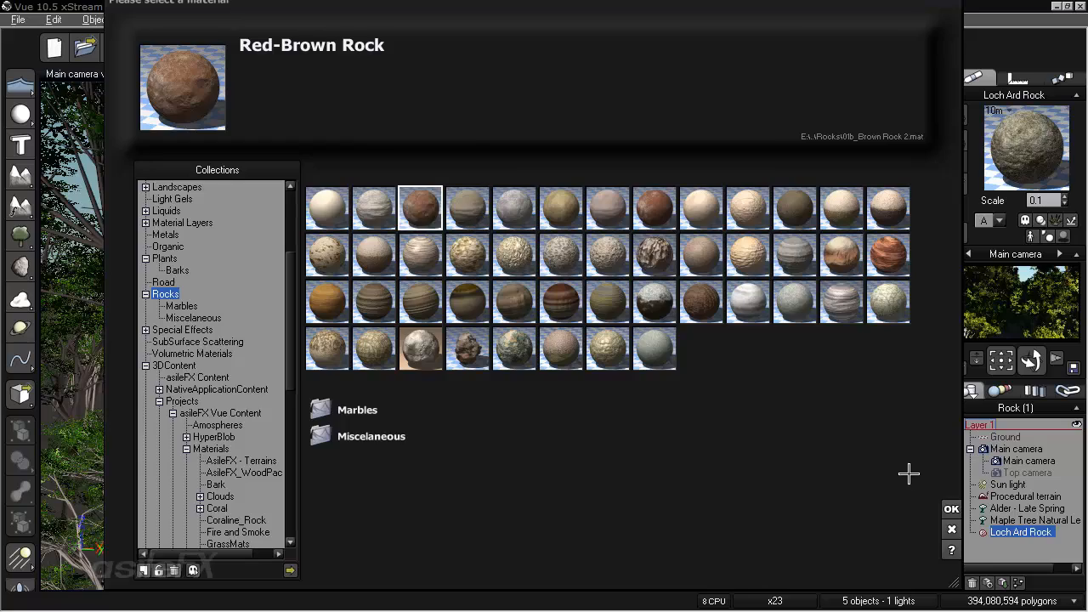
pyautogui.click(951, 508)
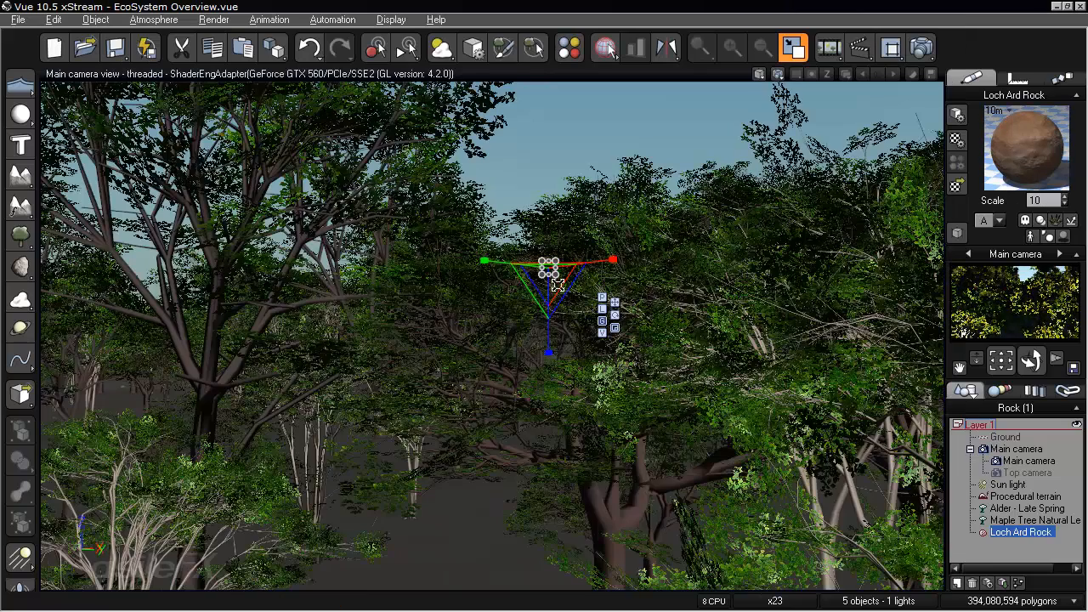
pyautogui.rightClick(558, 285)
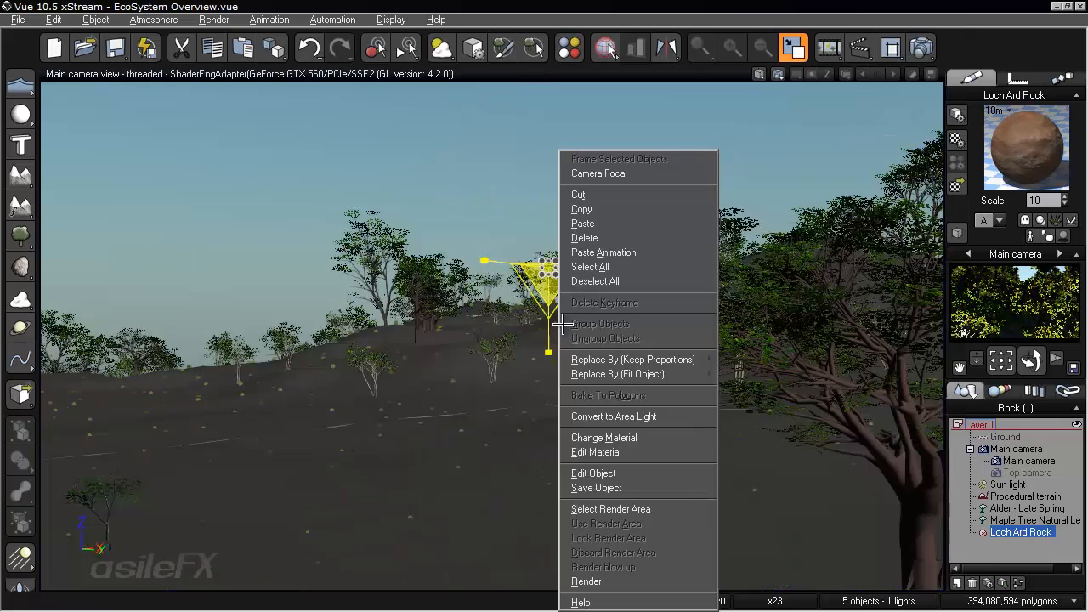
pyautogui.click(612, 489)
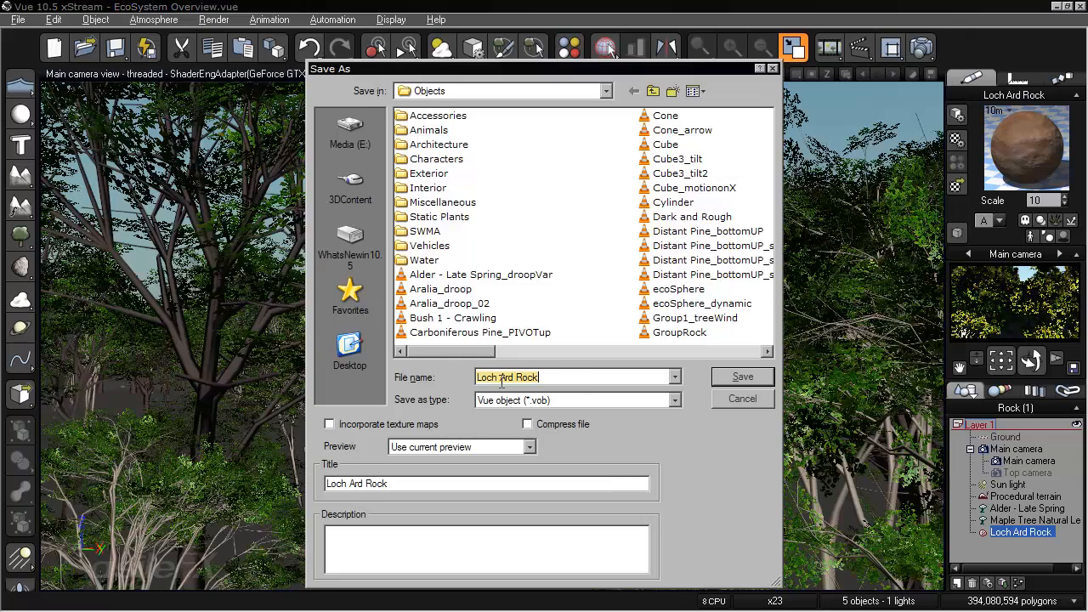
pyautogui.click(742, 376)
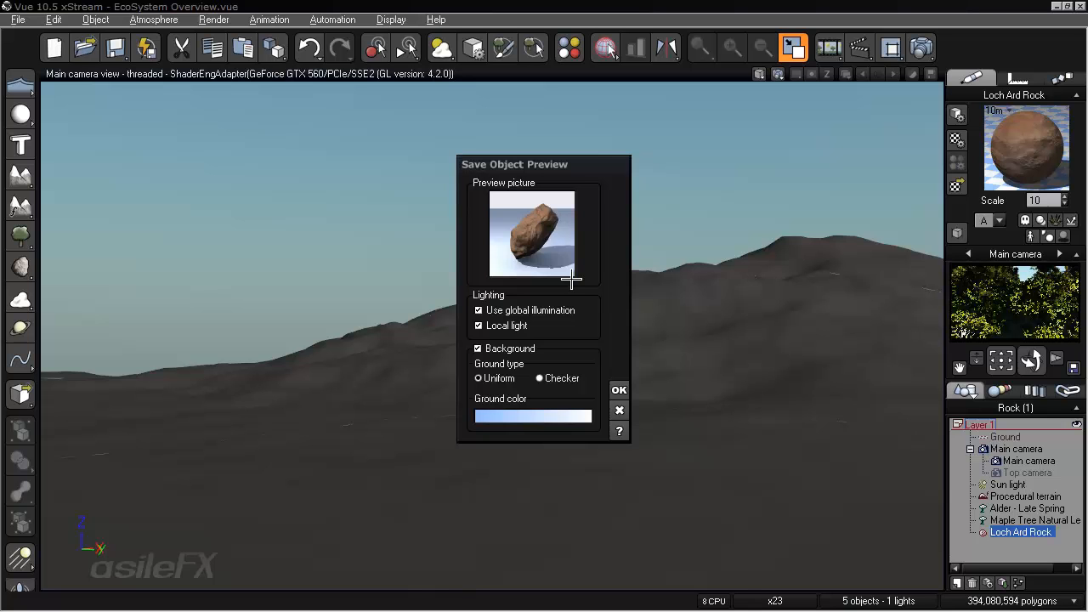
pyautogui.click(619, 409)
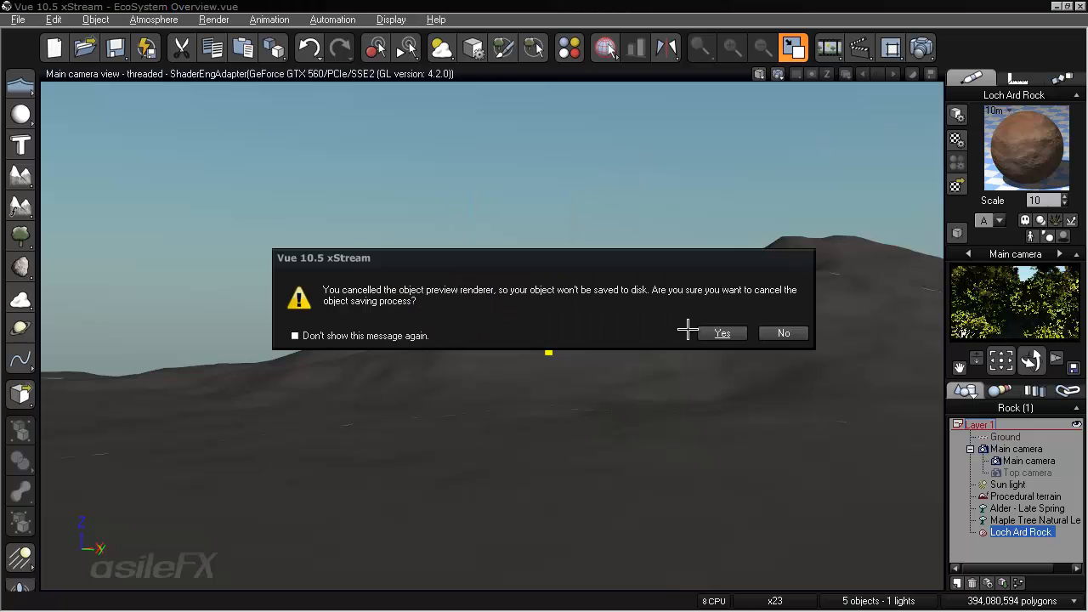
pyautogui.click(721, 332)
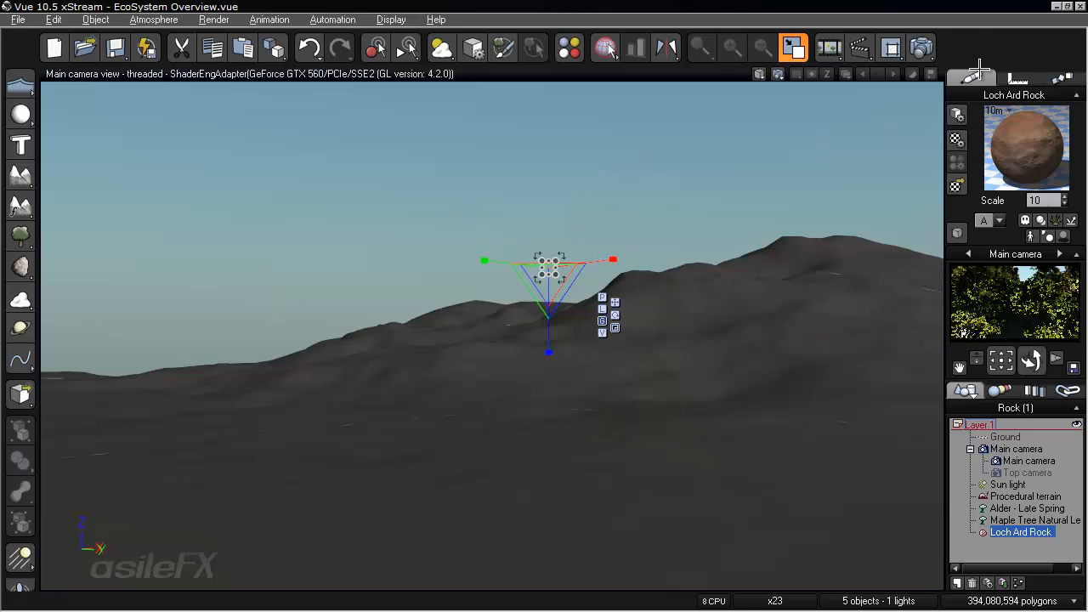
# - Set the Loch Ard Rock's pitch, roll and yaw to 0
pyautogui.click(1019, 77)
pyautogui.click(957, 136)
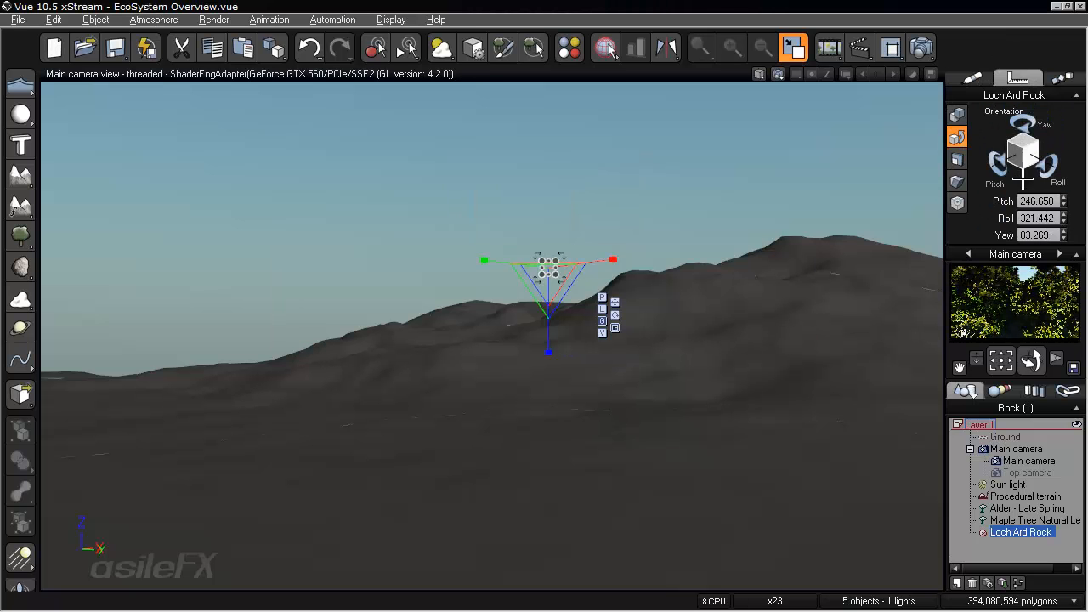
pyautogui.doubleClick(1037, 201)
pyautogui.write('0')
pyautogui.press('Tab')
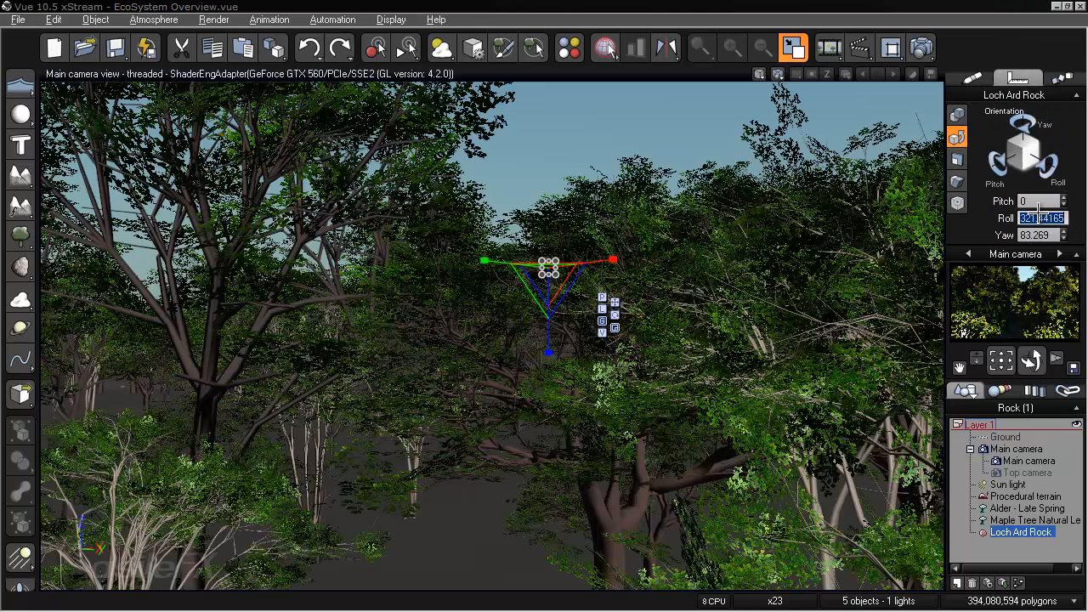
pyautogui.write('0')
pyautogui.press('Tab')
pyautogui.write('0')
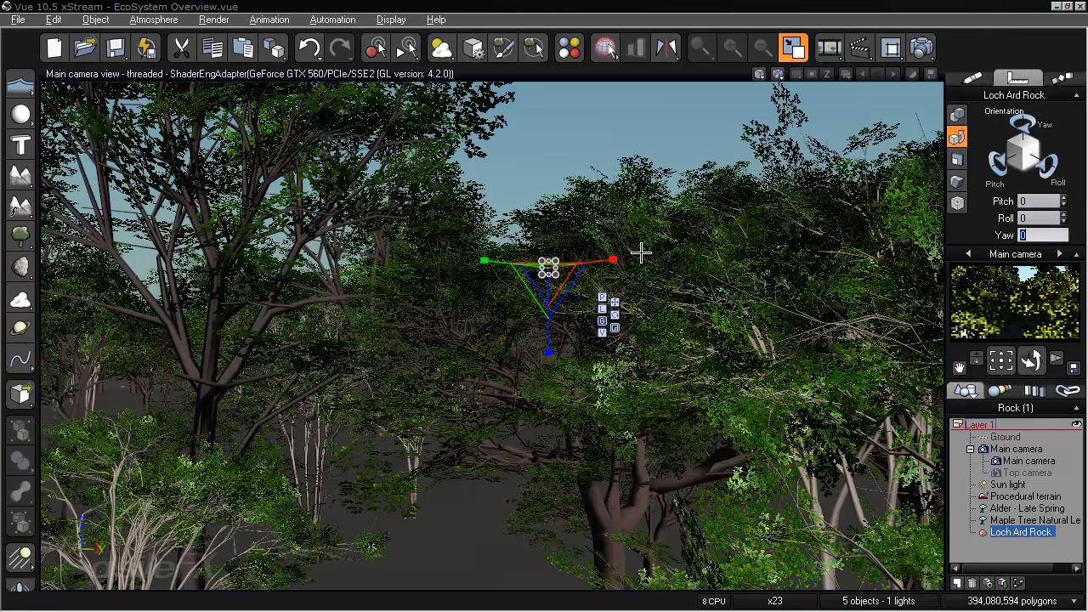
# - Save the Loch Ard Rock as Loch Ard Rock.vob in the Objects folder and accept its preview picture
pyautogui.rightClick(558, 265)
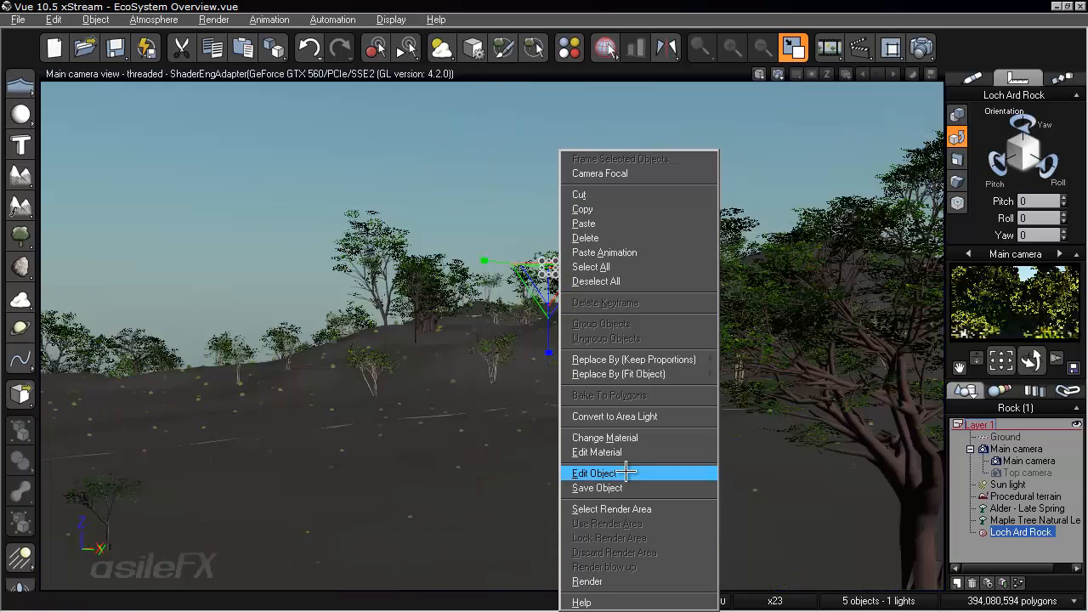
pyautogui.click(626, 487)
pyautogui.click(748, 512)
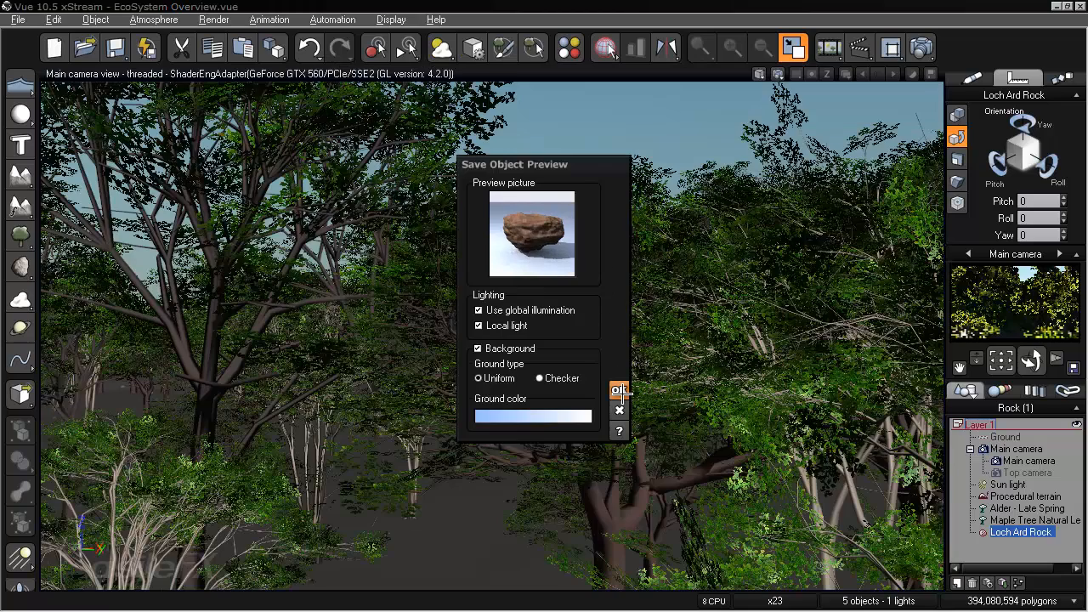
pyautogui.click(618, 390)
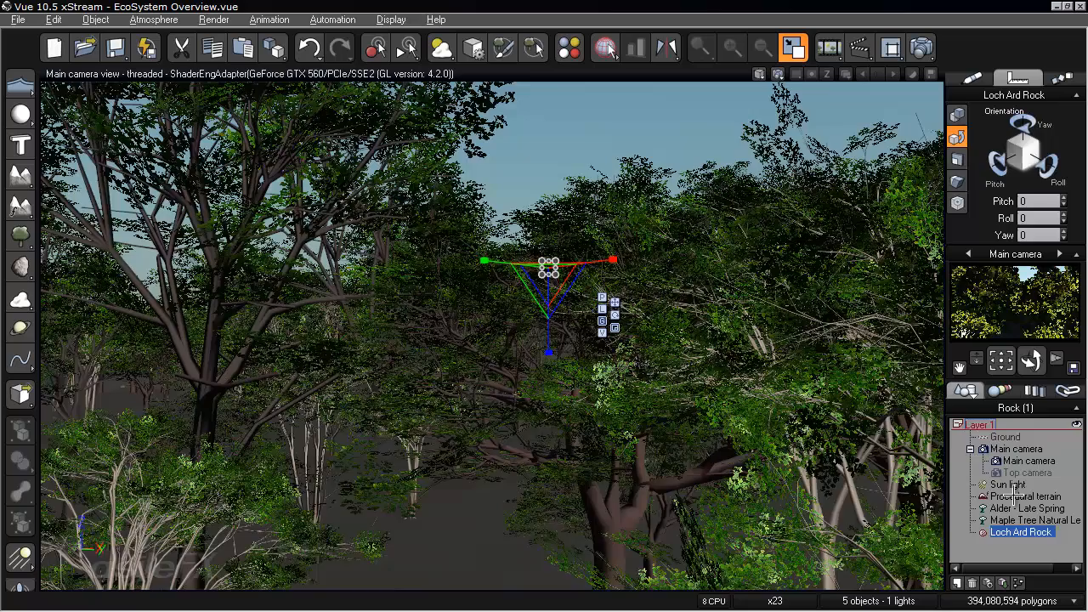
# - Add the saved Loch Ard Rock object to the EcoSystem population of the procedural terrain's Rock eco material
pyautogui.click(1015, 495)
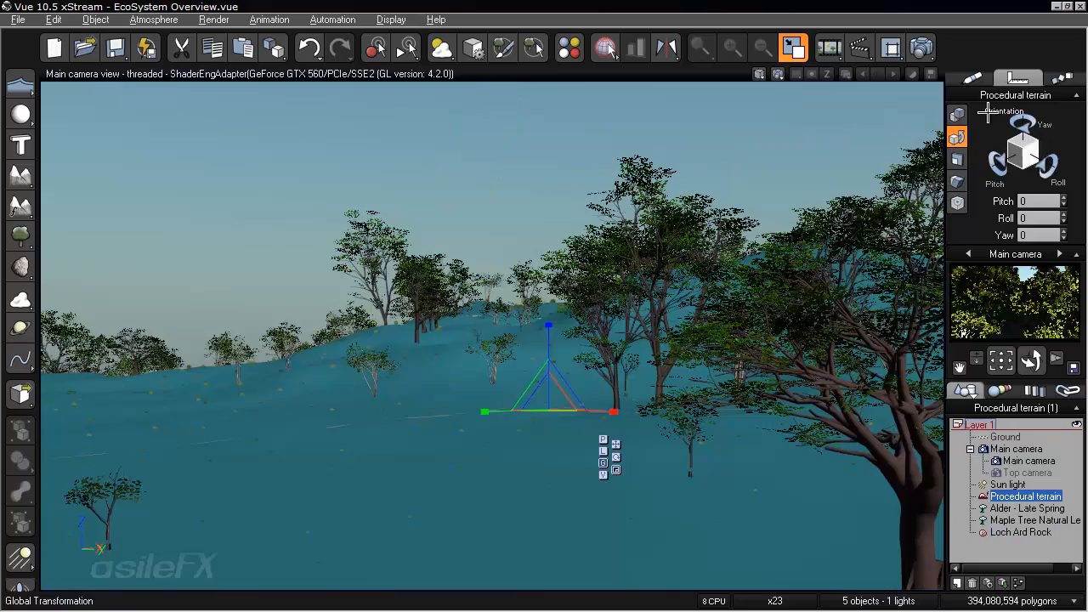
pyautogui.rightClick(1020, 148)
pyautogui.click(922, 155)
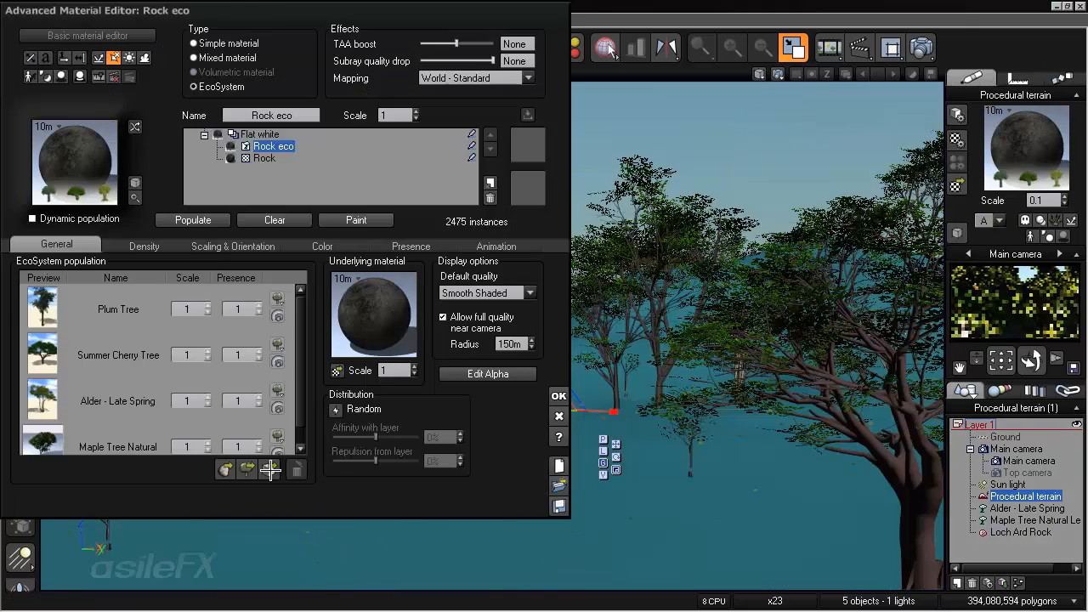
pyautogui.click(225, 469)
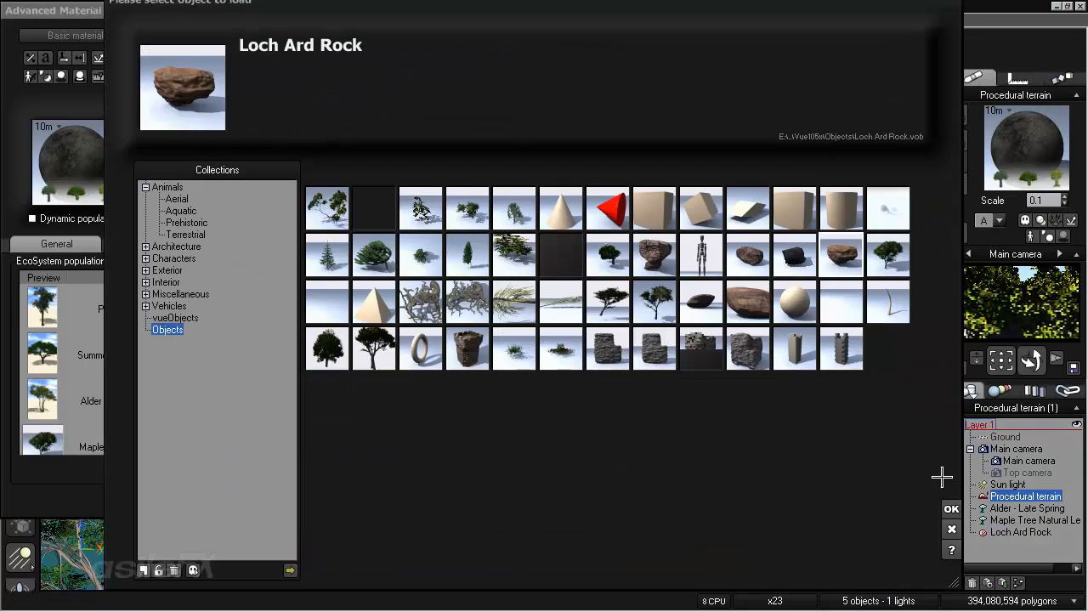
pyautogui.click(951, 509)
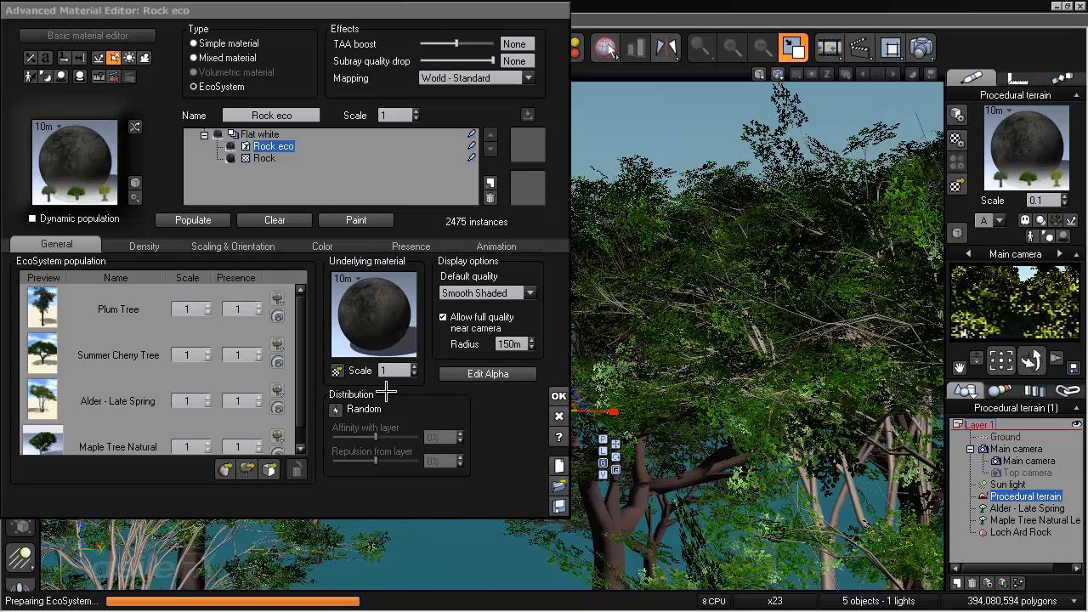
# - Populate the terrain with the Rock eco EcoSystem and inspect the scattered rocks up close
pyautogui.click(224, 220)
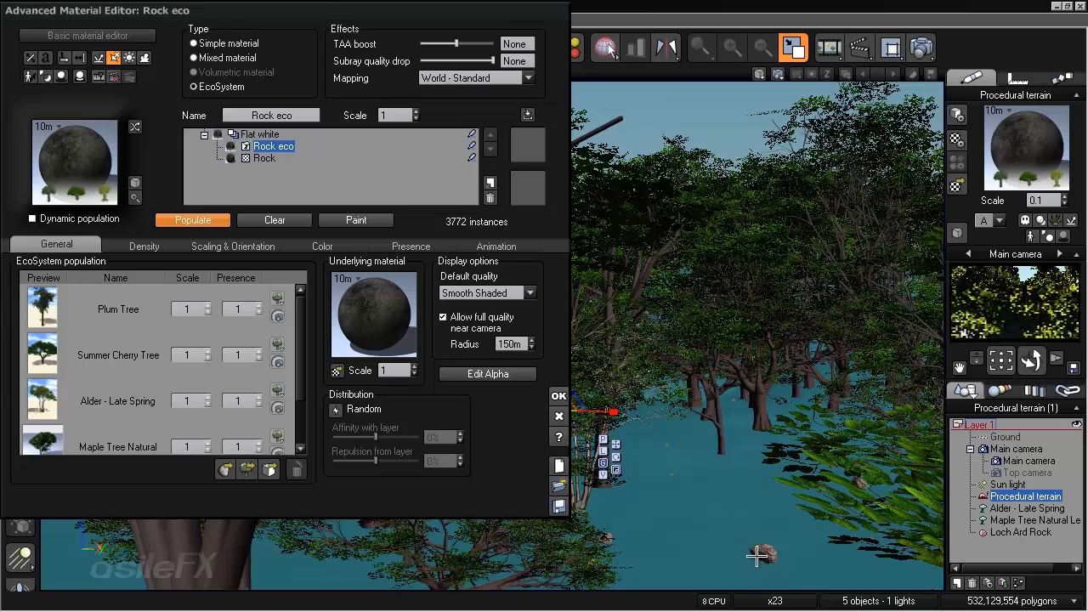
pyautogui.click(561, 418)
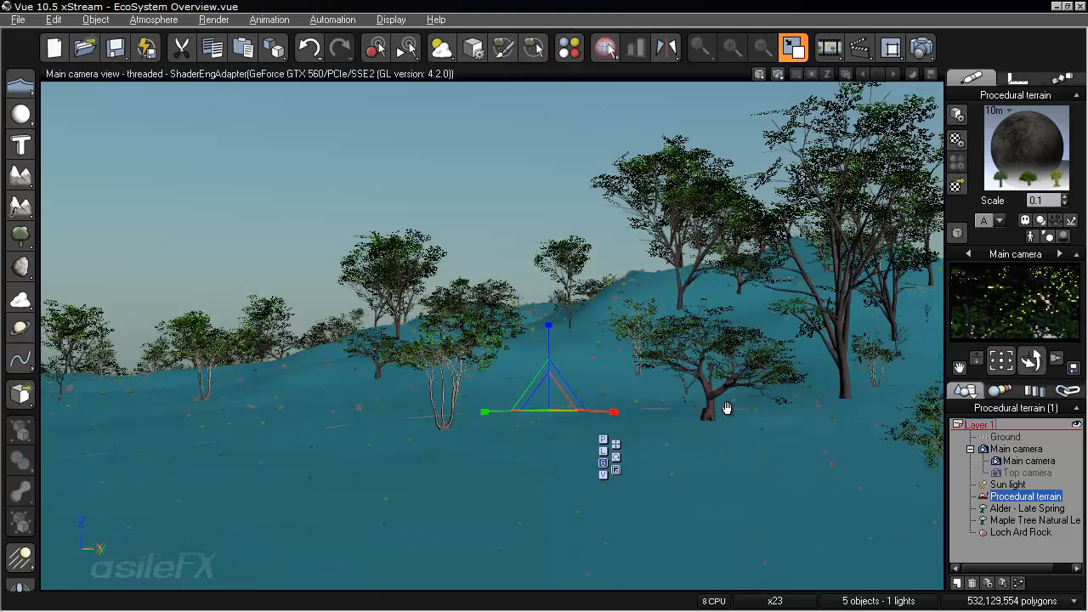
pyautogui.moveTo(726, 410); pyautogui.dragTo(680, 358, button='right')
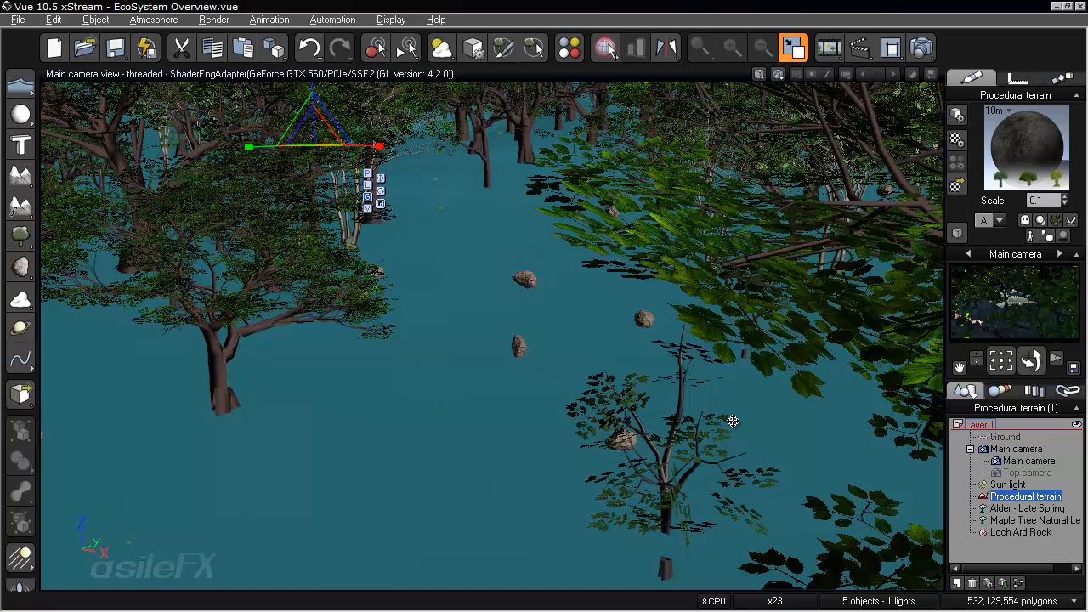
pyautogui.click(996, 540)
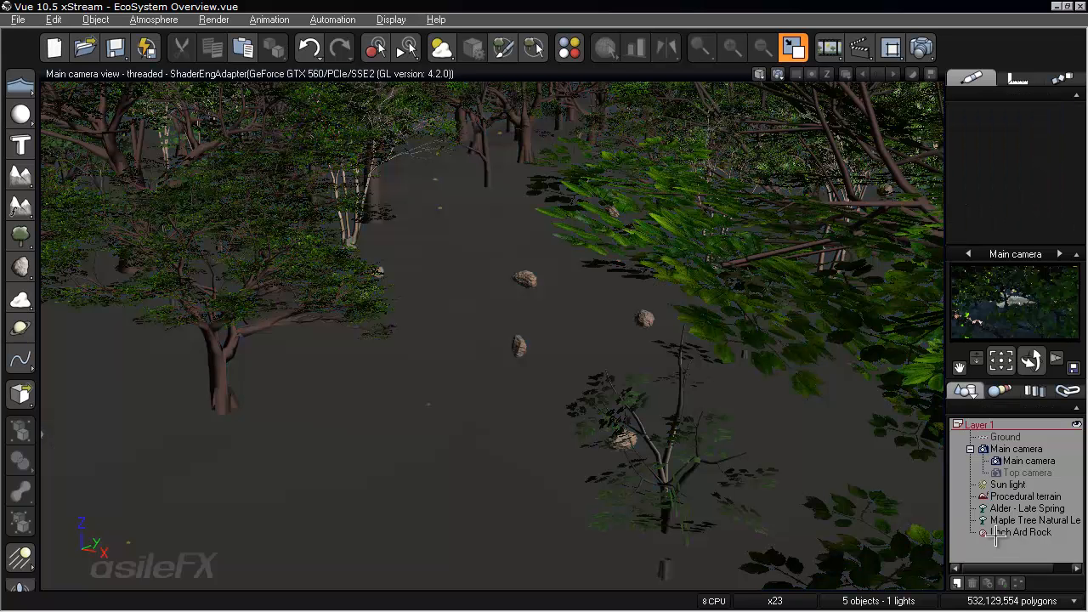
# - Remove the Loch Ard Rock from the Rock eco population of the procedural terrain and accept the material
pyautogui.click(1018, 496)
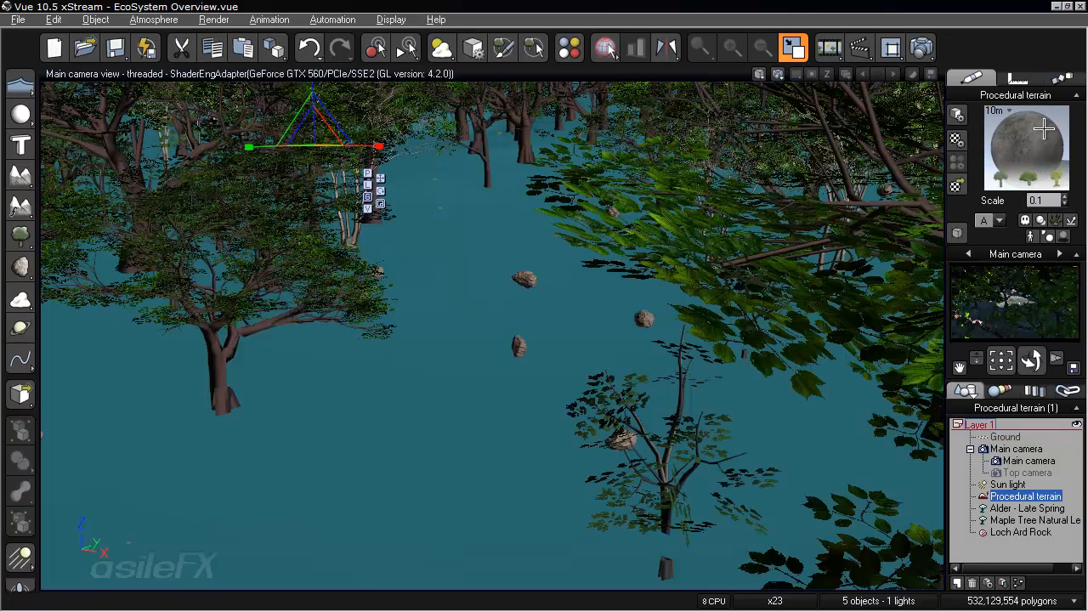
pyautogui.rightClick(1042, 129)
pyautogui.click(994, 140)
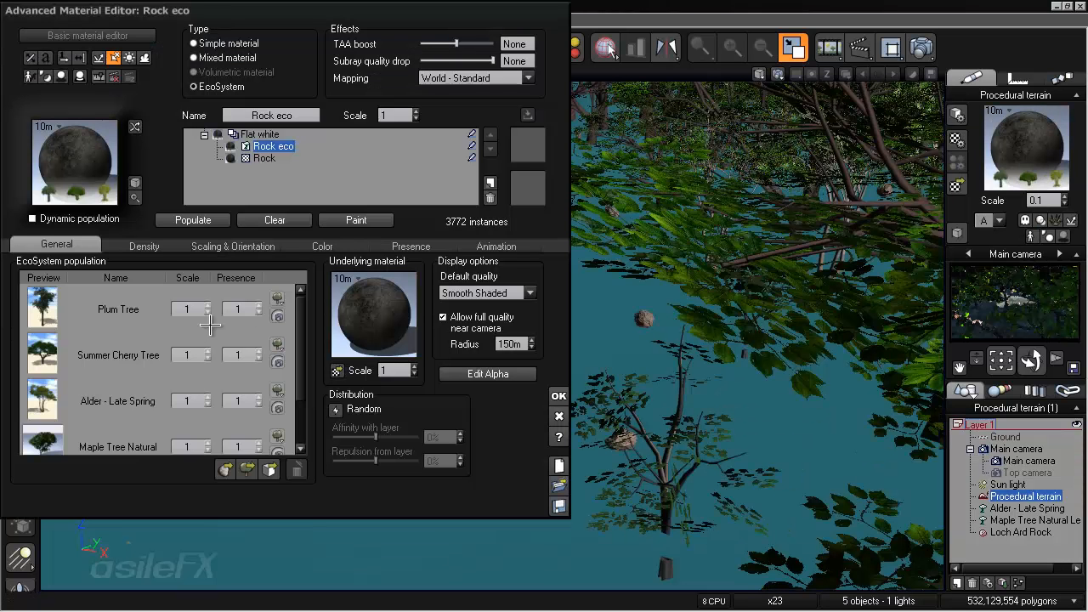
pyautogui.scroll(-1, 301, 349)
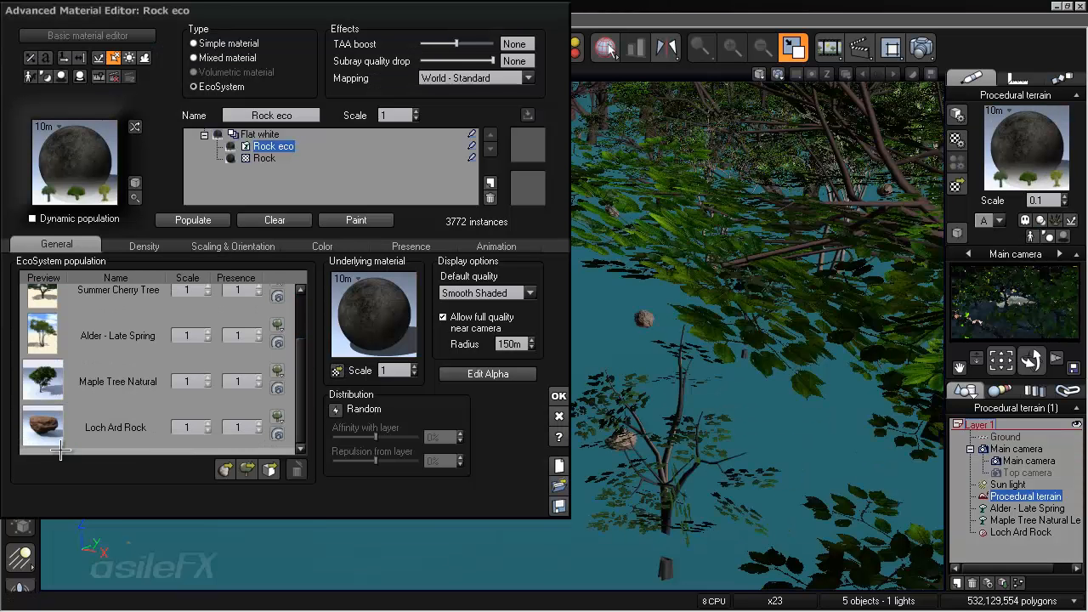
pyautogui.click(110, 417)
pyautogui.click(297, 470)
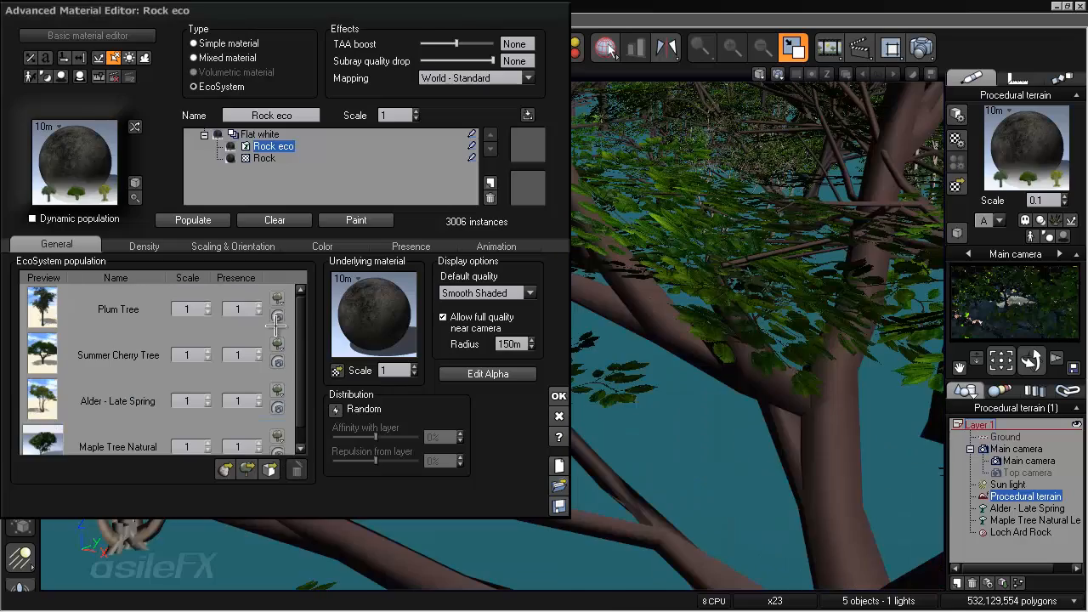
pyautogui.click(559, 395)
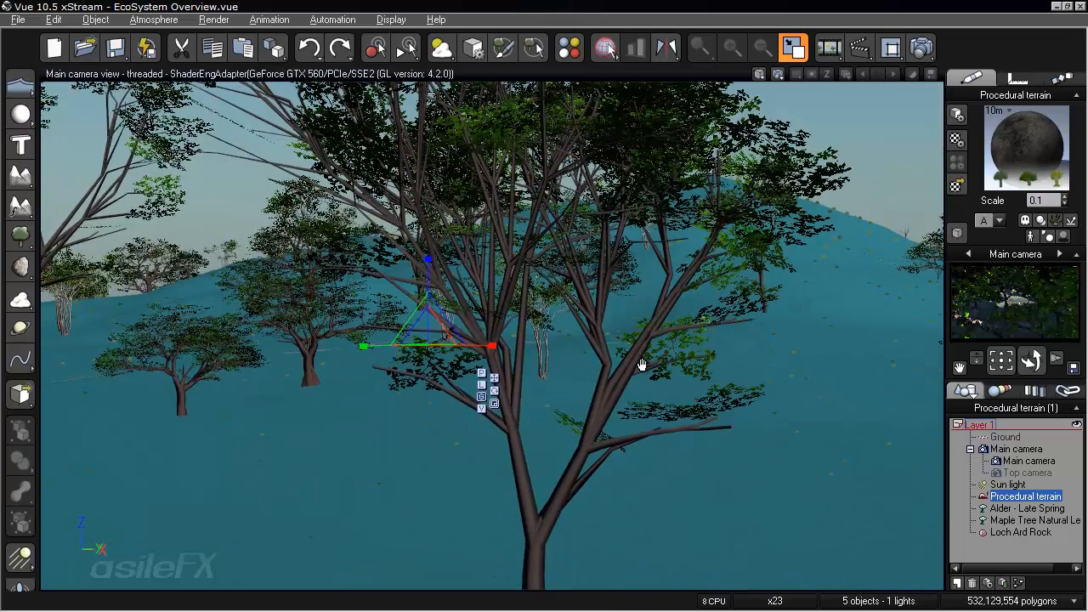
# - Clear all EcoSystem instances from the procedural terrain and accept the material
pyautogui.doubleClick(1029, 140)
pyautogui.click(274, 220)
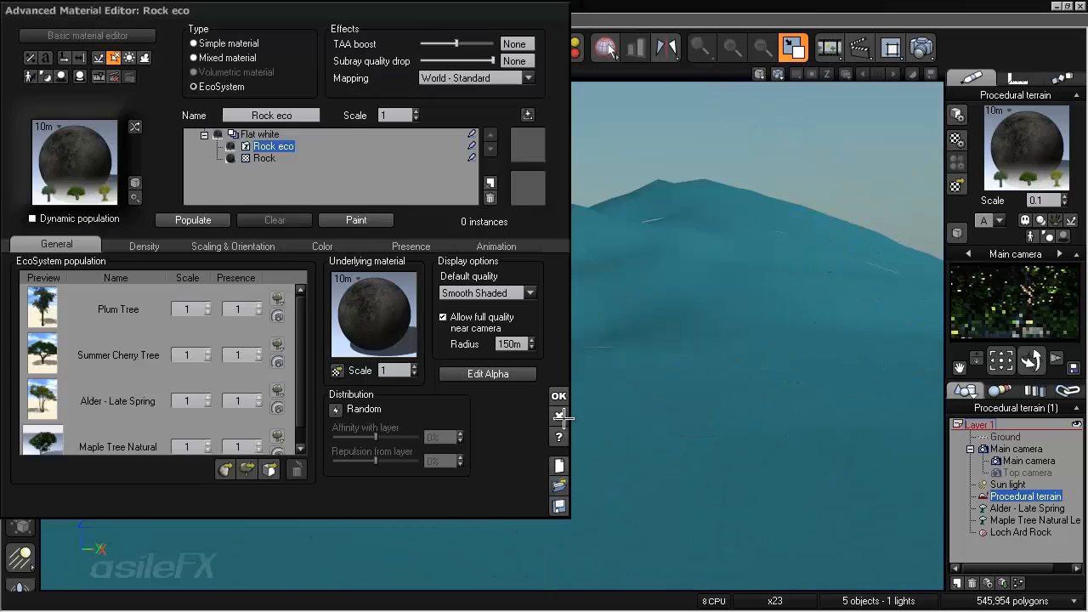
pyautogui.click(558, 395)
# - Delete the standalone Loch Ard Rock, Maple Tree Natural Leaves and Alder - Late Spring objects from the scene
pyautogui.scroll(-5, 334, 406)
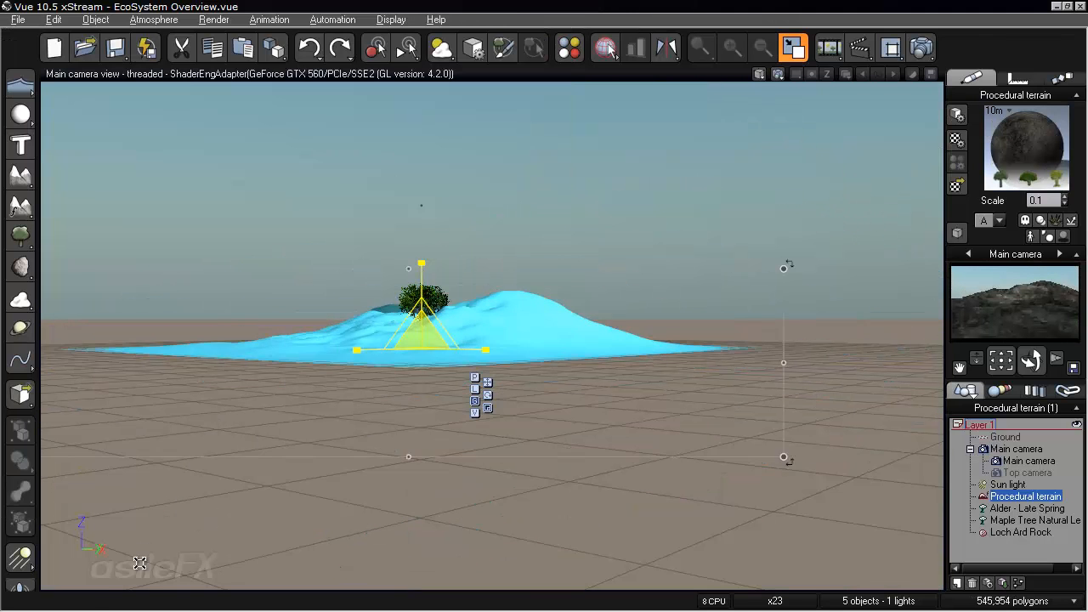
pyautogui.scroll(5, 429, 368)
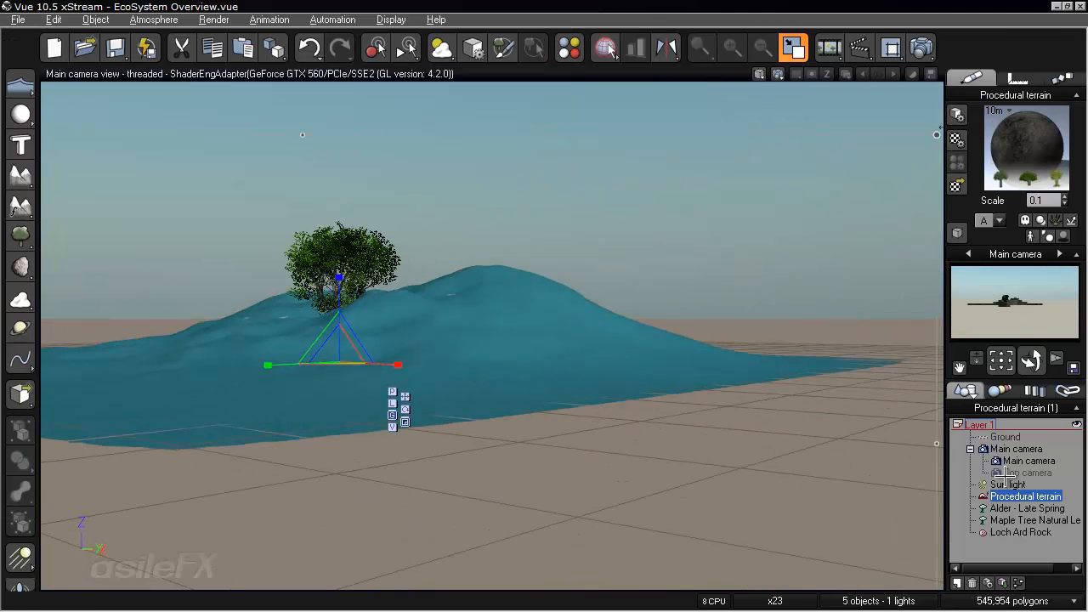
pyautogui.click(1020, 532)
pyautogui.press('Delete')
pyautogui.click(1028, 520)
pyautogui.press('Delete')
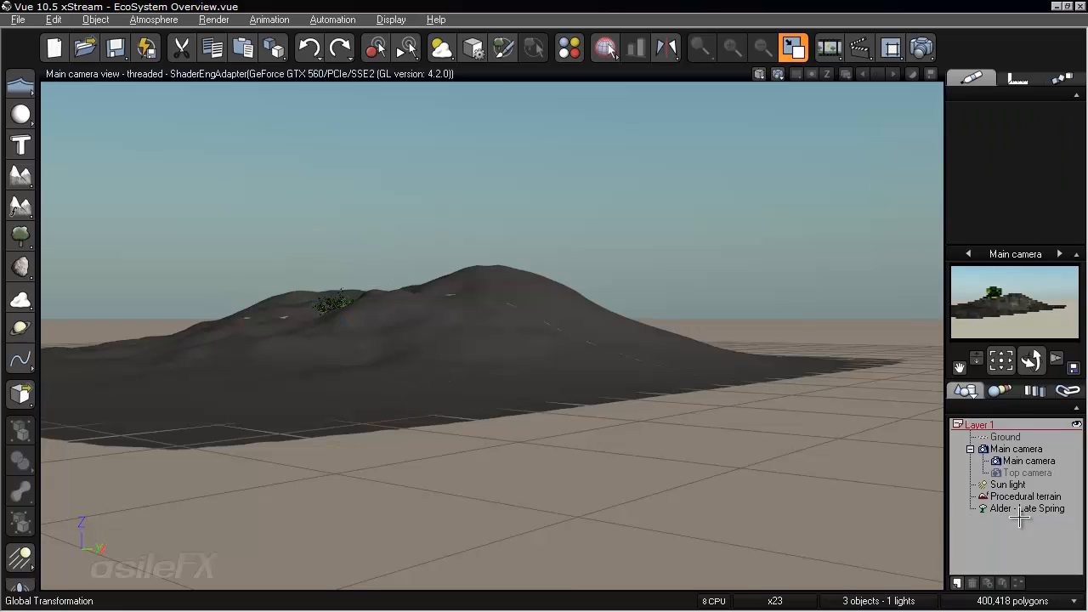
pyautogui.click(1020, 508)
pyautogui.press('Delete')
# - Repopulate the procedural terrain with its Rock eco EcoSystem and accept the material
pyautogui.click(612, 407)
pyautogui.scroll(5, 663, 417)
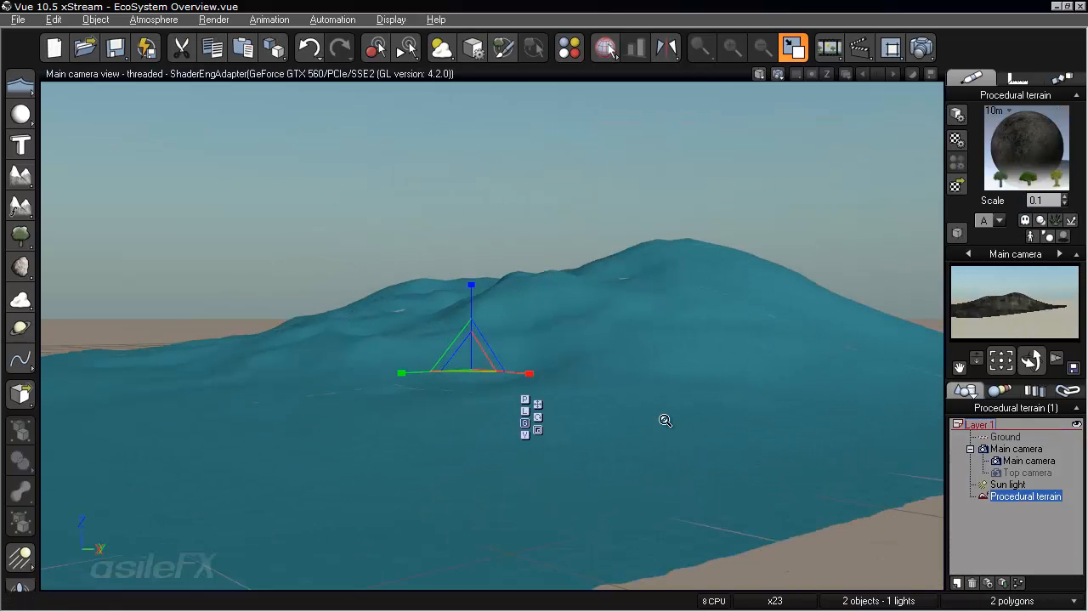
pyautogui.rightClick(1024, 140)
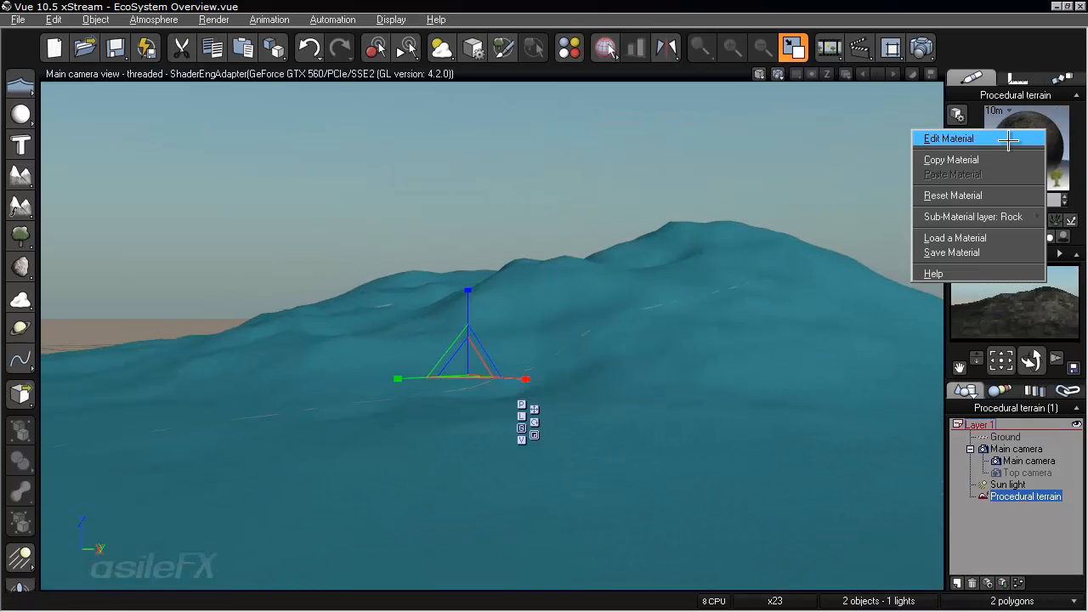
pyautogui.click(1003, 139)
pyautogui.click(191, 220)
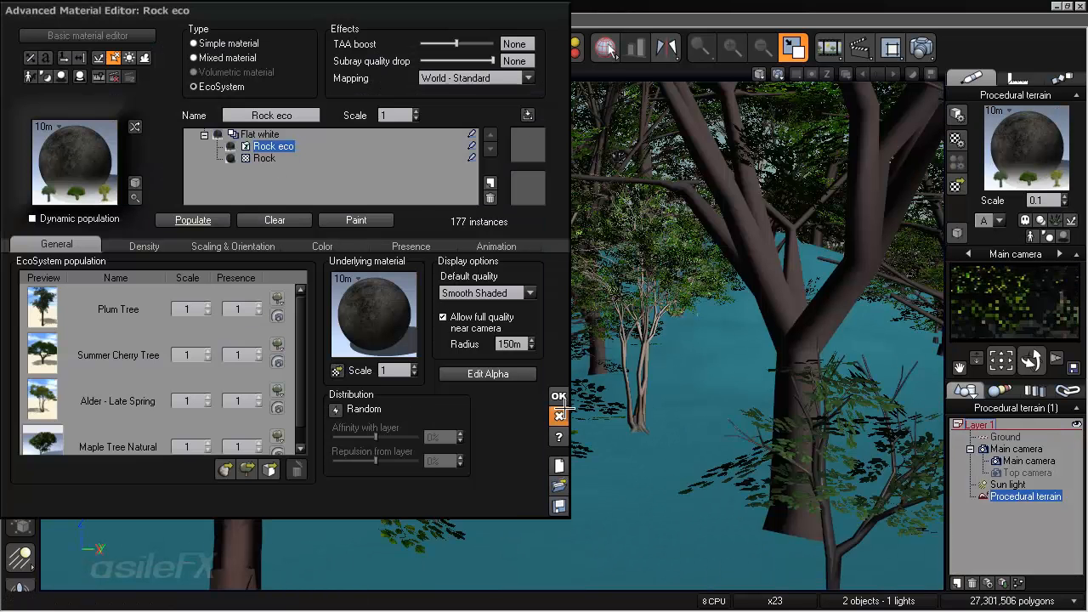
pyautogui.click(558, 394)
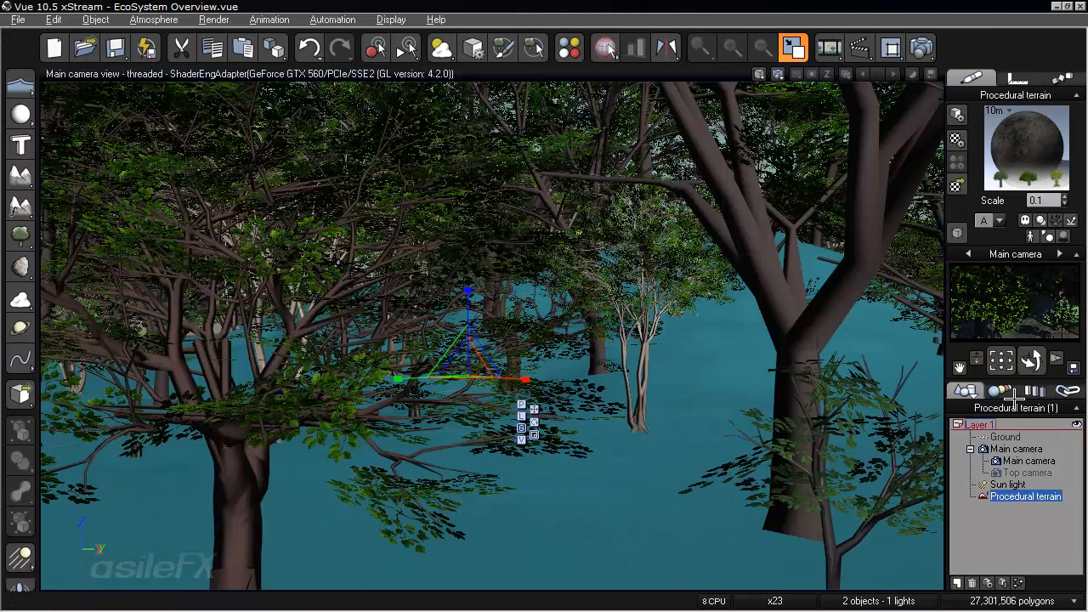
# - Review the EcoSystem population in the library, selecting the Summer Cherry Tree, and view the populated terrain from farther away
pyautogui.click(1011, 390)
pyautogui.click(1034, 390)
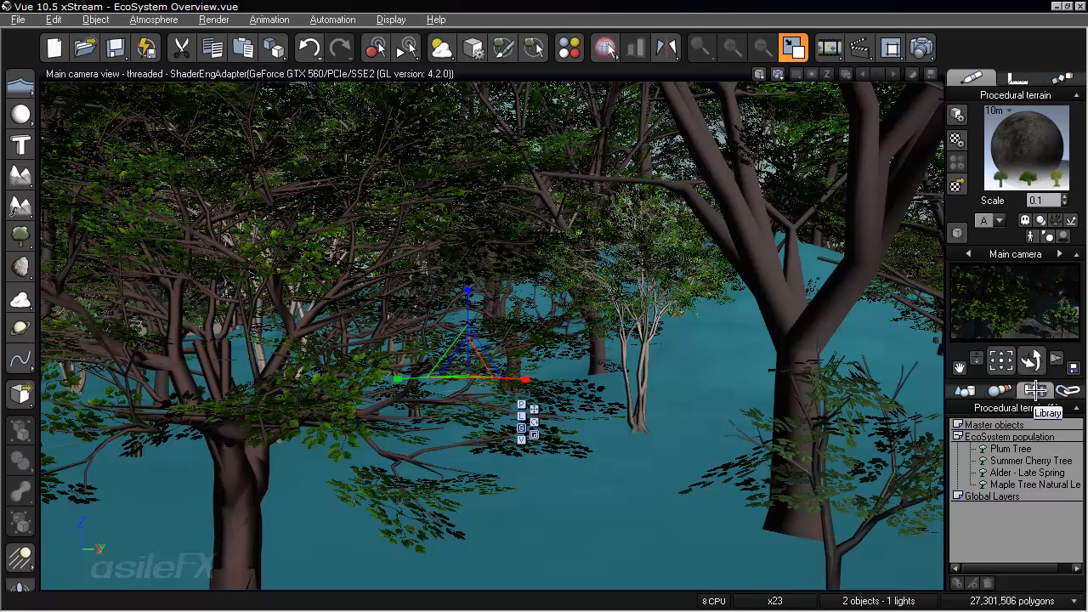
pyautogui.click(1011, 460)
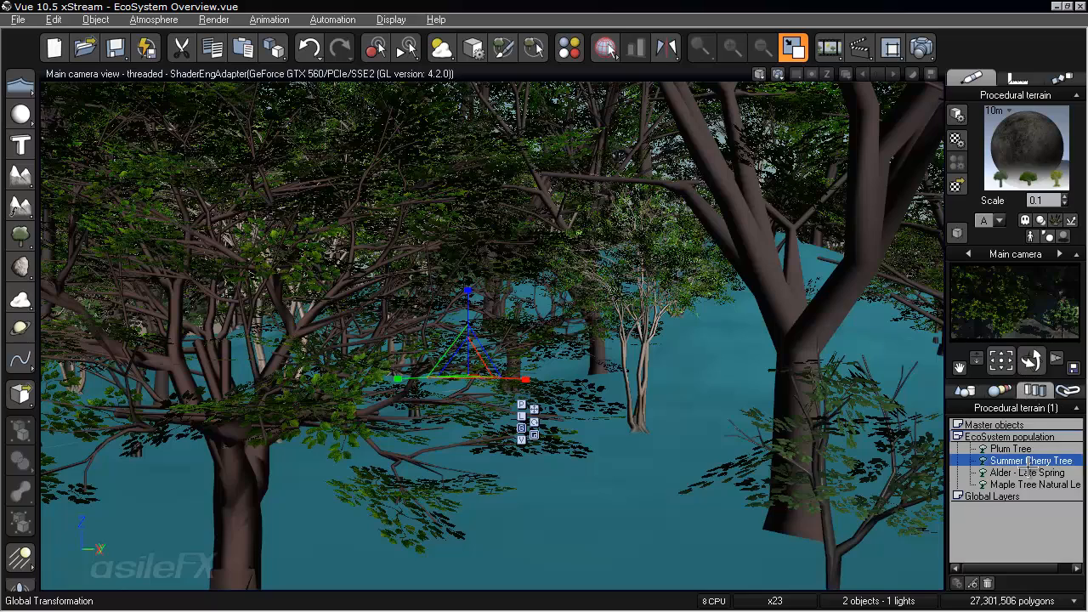
pyautogui.moveTo(747, 426); pyautogui.dragTo(709, 413, button='right')
pyautogui.scroll(-2, 716, 427)
pyautogui.scroll(-3, 716, 426)
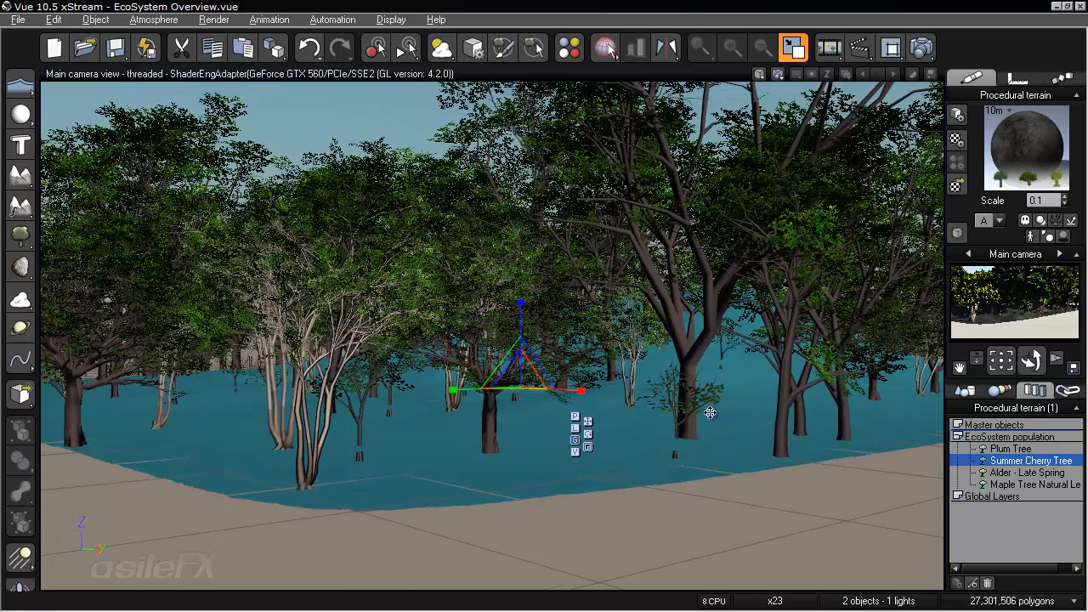
# - Rotate the Maple Tree Natural Leaves master object to about pitch 356.4, roll 12.4 and yaw 343.6 in isolation mode
pyautogui.click(1028, 484)
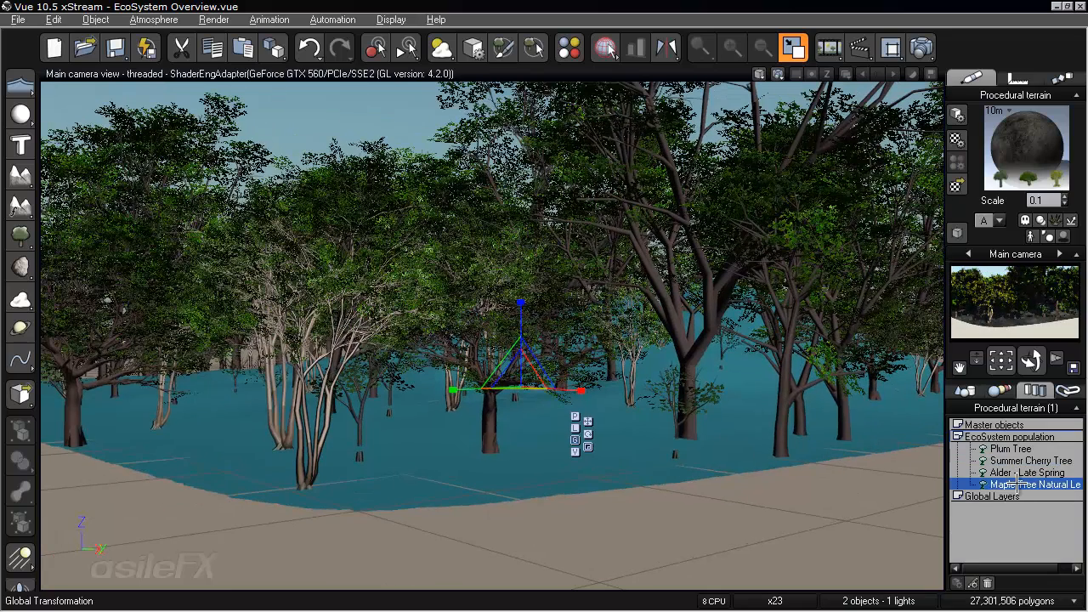
pyautogui.rightClick(1018, 484)
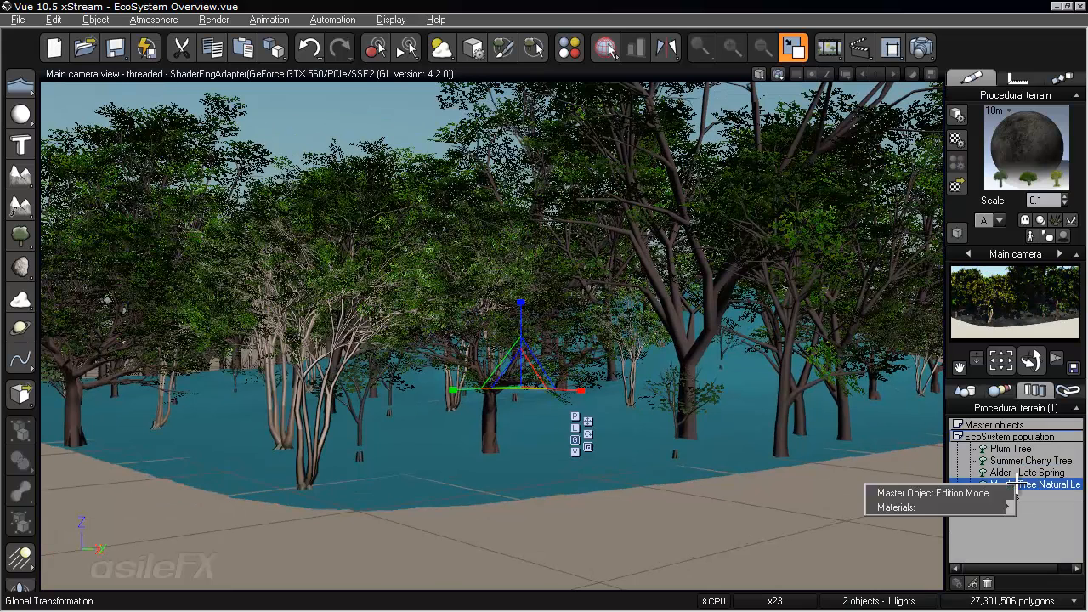
pyautogui.click(951, 493)
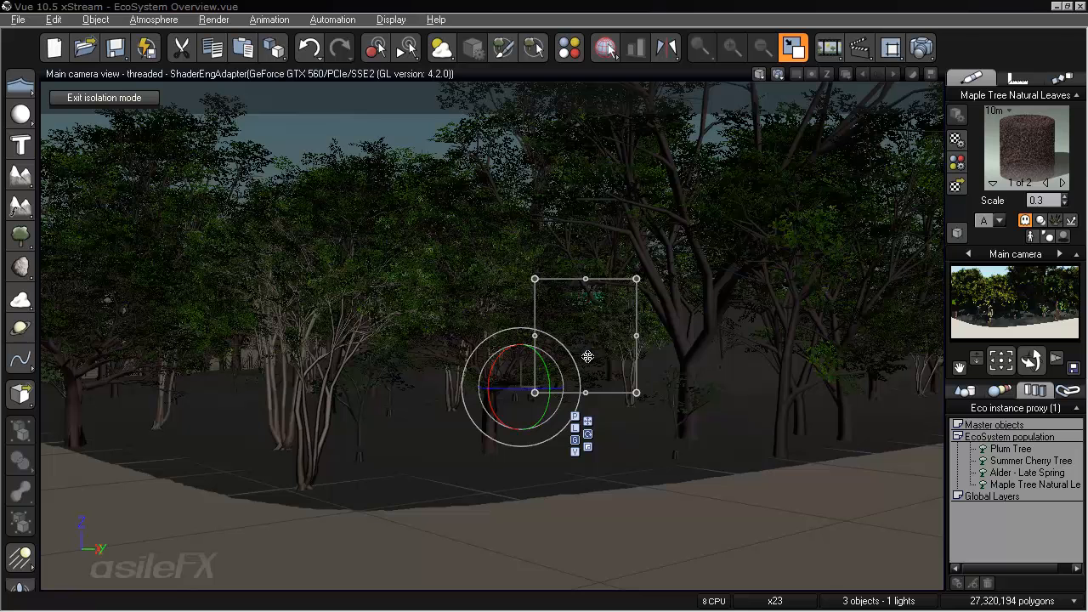
pyautogui.click(1022, 79)
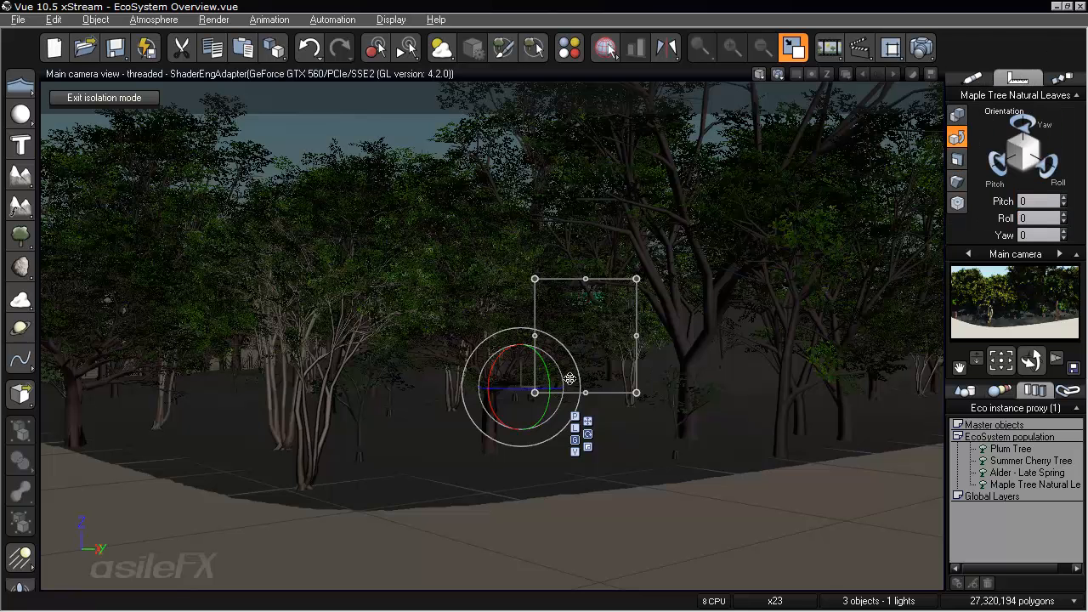
pyautogui.moveTo(518, 391); pyautogui.dragTo(546, 387)
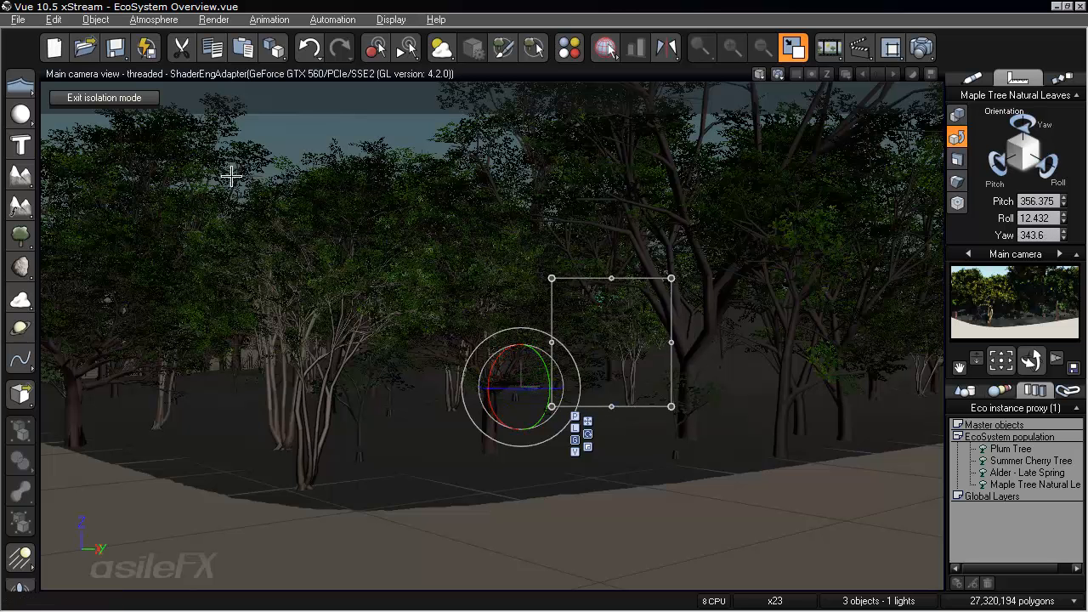
pyautogui.click(103, 98)
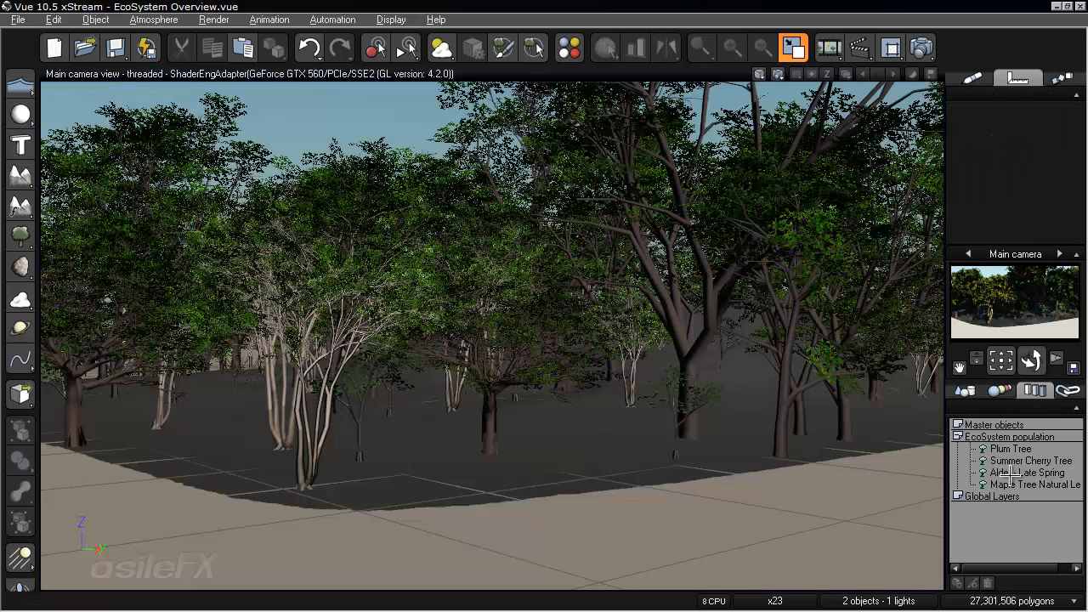
# - Repopulate the procedural terrain's Rock eco EcoSystem with the rotated maple, accept the material and view the new trees up close
pyautogui.click(965, 391)
pyautogui.click(1025, 496)
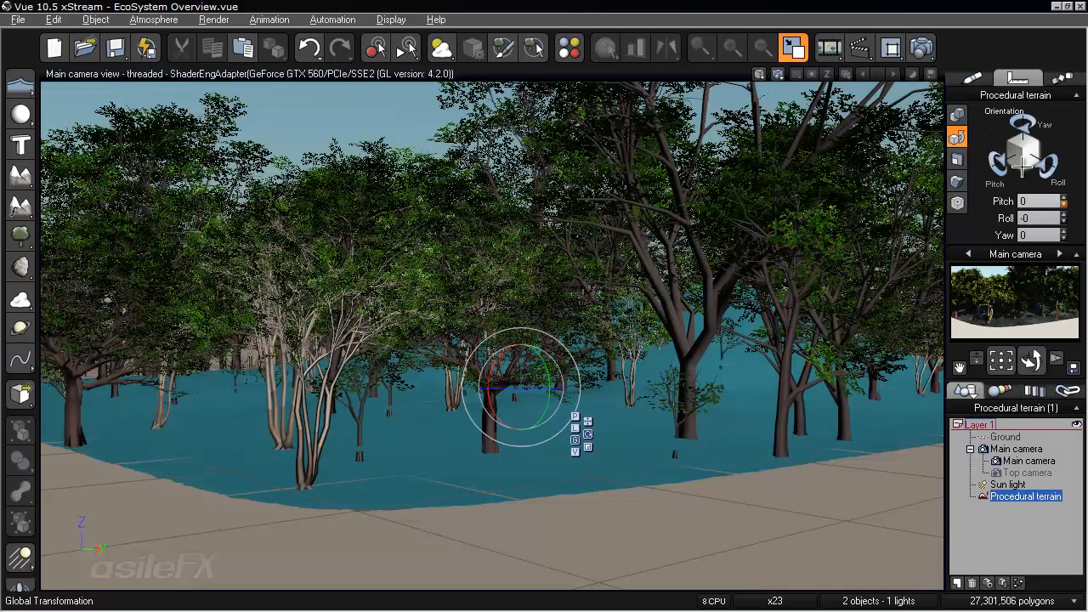
pyautogui.click(975, 75)
pyautogui.doubleClick(1025, 148)
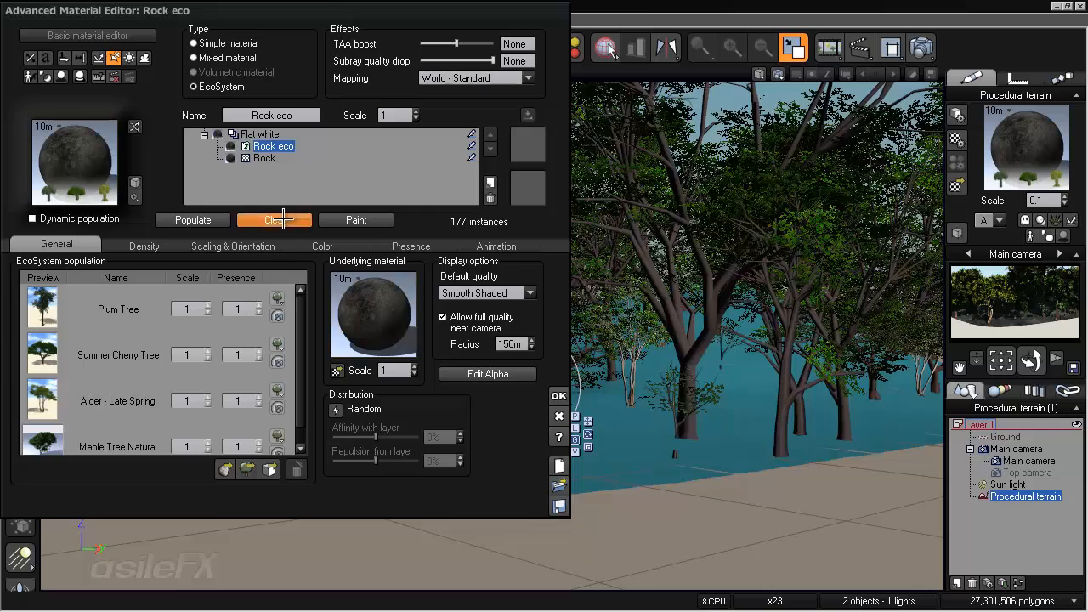
pyautogui.click(180, 220)
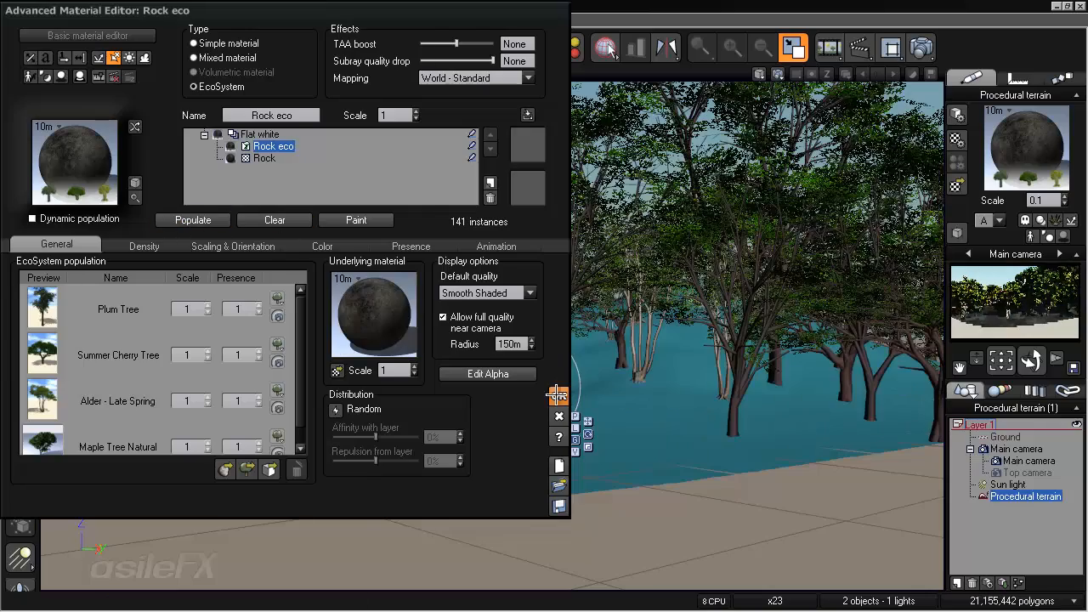
pyautogui.click(558, 396)
pyautogui.moveTo(728, 390); pyautogui.dragTo(617, 391, button='middle')
pyautogui.moveTo(551, 393); pyautogui.dragTo(684, 414, button='right')
pyautogui.scroll(5, 684, 414)
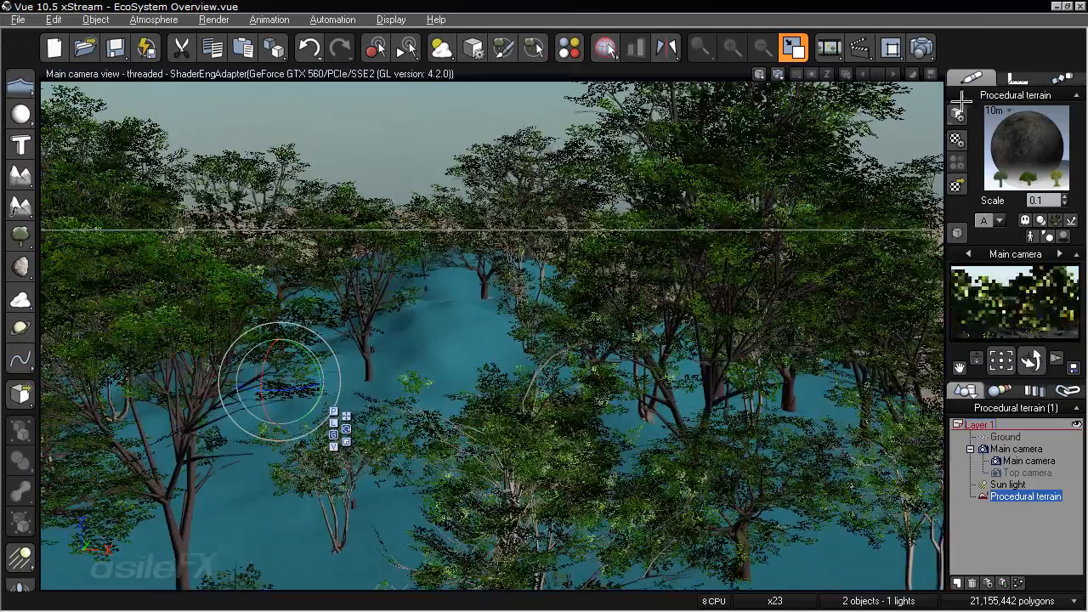
# - Refresh the tree display by switching Rock eco's default quality to Shaded Billboard and back to Smooth Shaded, and accept the material
pyautogui.rightClick(1024, 146)
pyautogui.click(935, 153)
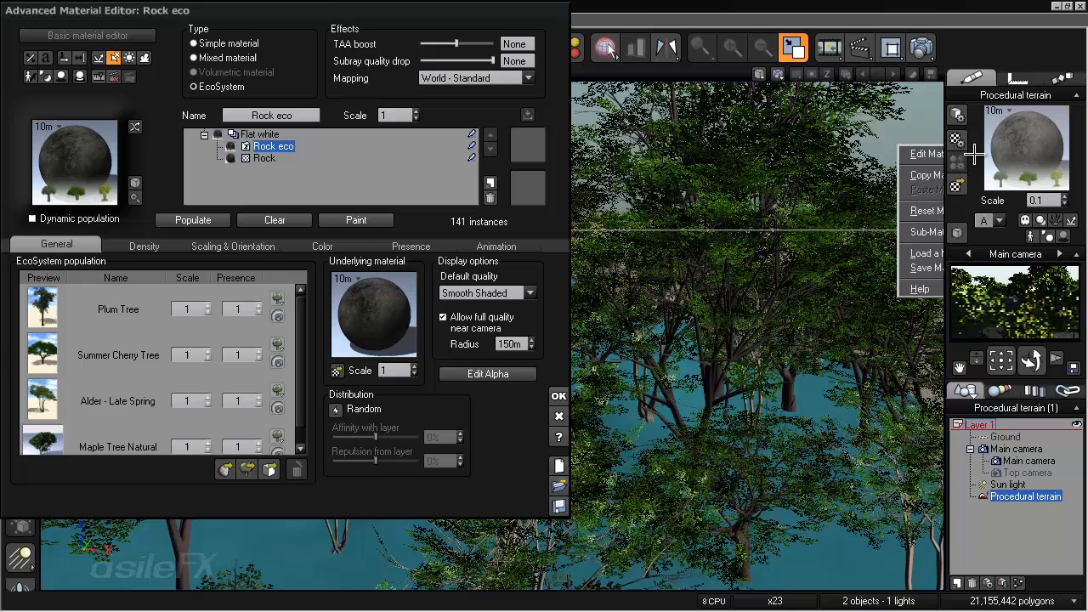
pyautogui.click(496, 292)
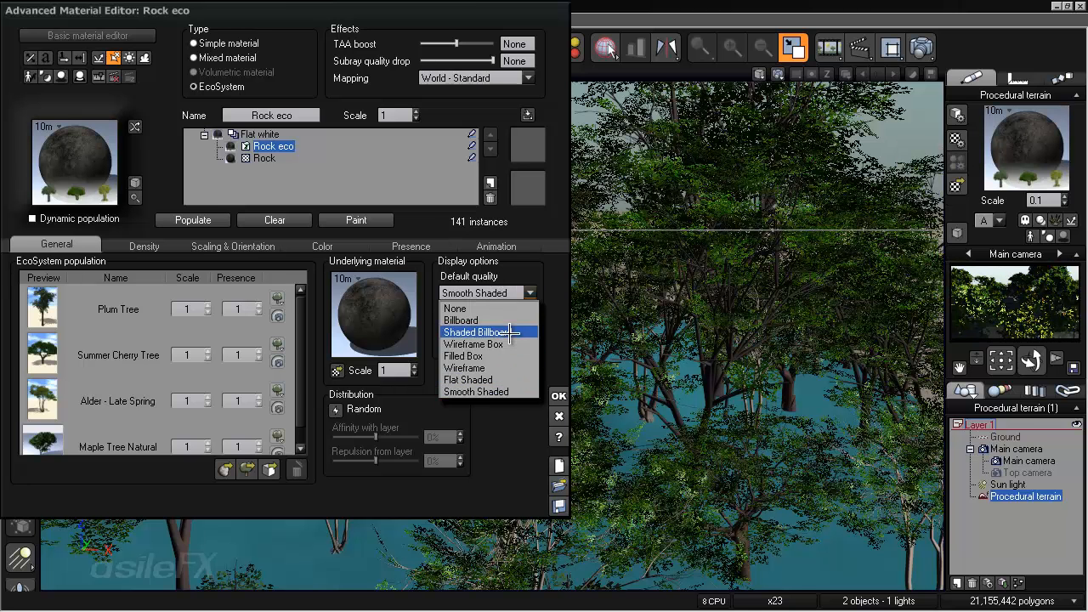
pyautogui.click(510, 332)
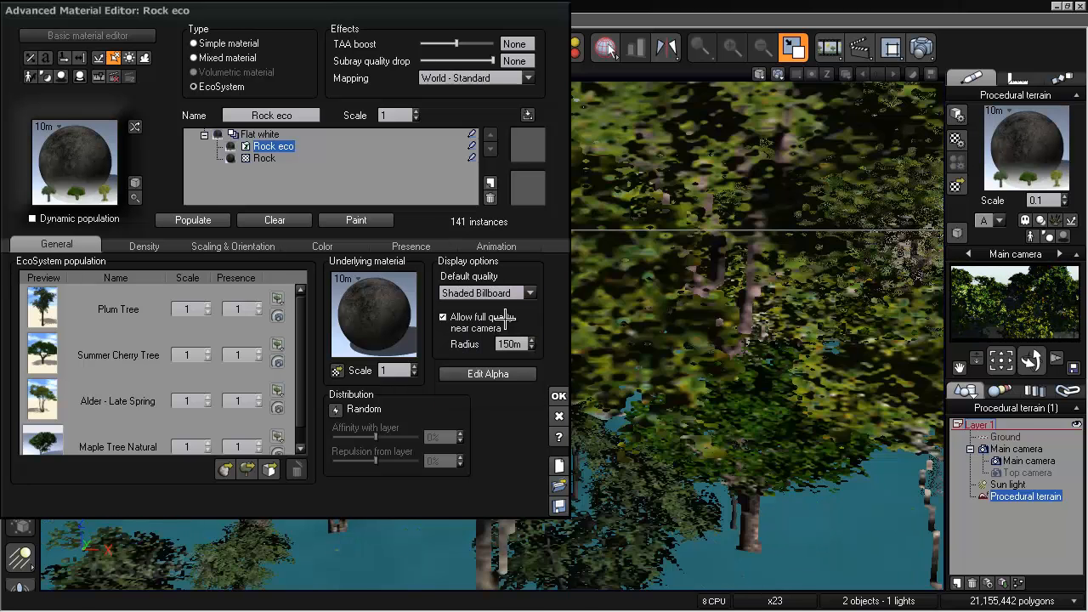
pyautogui.click(500, 293)
pyautogui.click(495, 393)
pyautogui.click(559, 394)
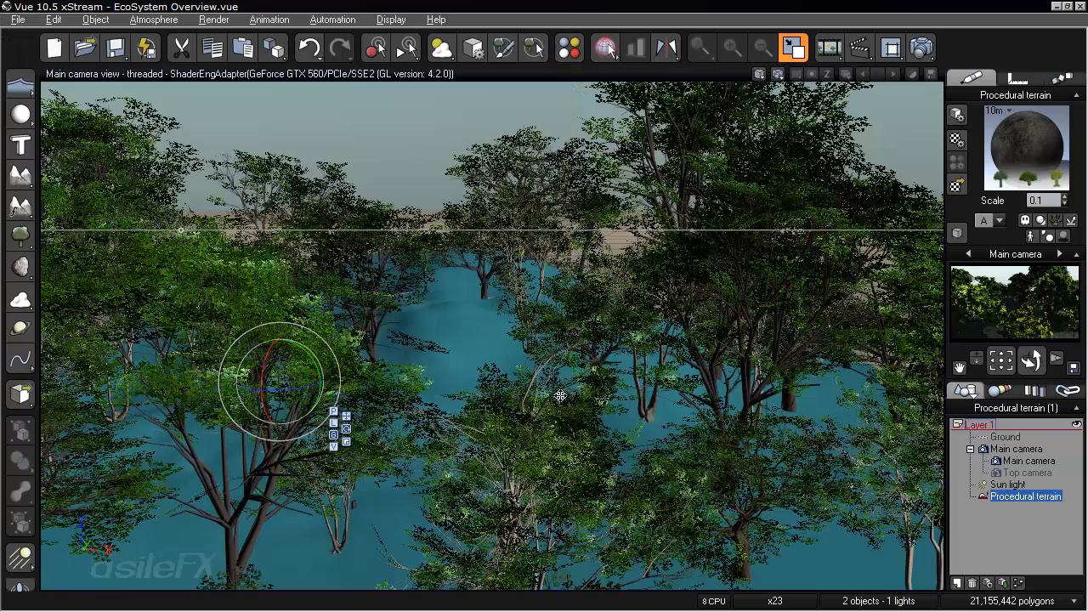
# - Open the Alder - Late Spring master object from the EcoSystem population for editing in isolation mode
pyautogui.moveTo(641, 390); pyautogui.dragTo(775, 368, button='right')
pyautogui.scroll(-2, 745, 376)
pyautogui.scroll(-2, 745, 377)
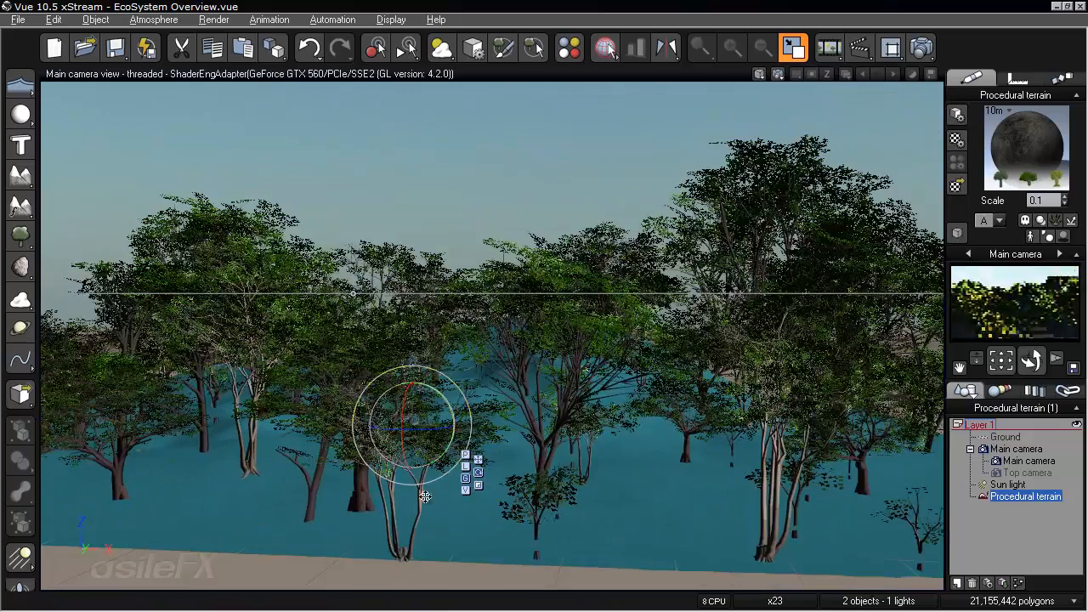
pyautogui.moveTo(626, 360); pyautogui.dragTo(652, 387, button='middle')
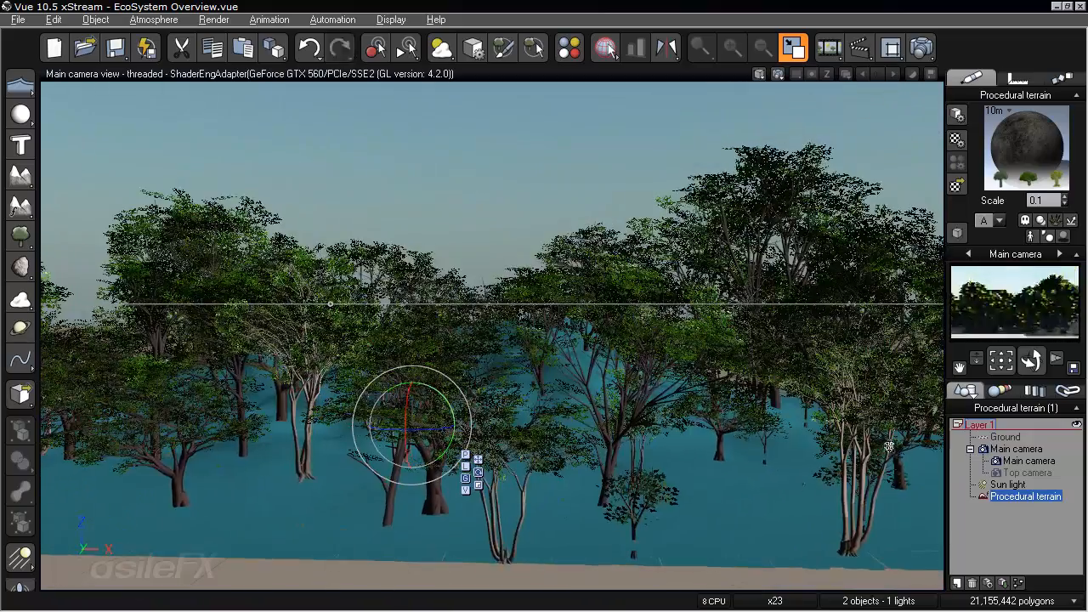
pyautogui.click(1005, 384)
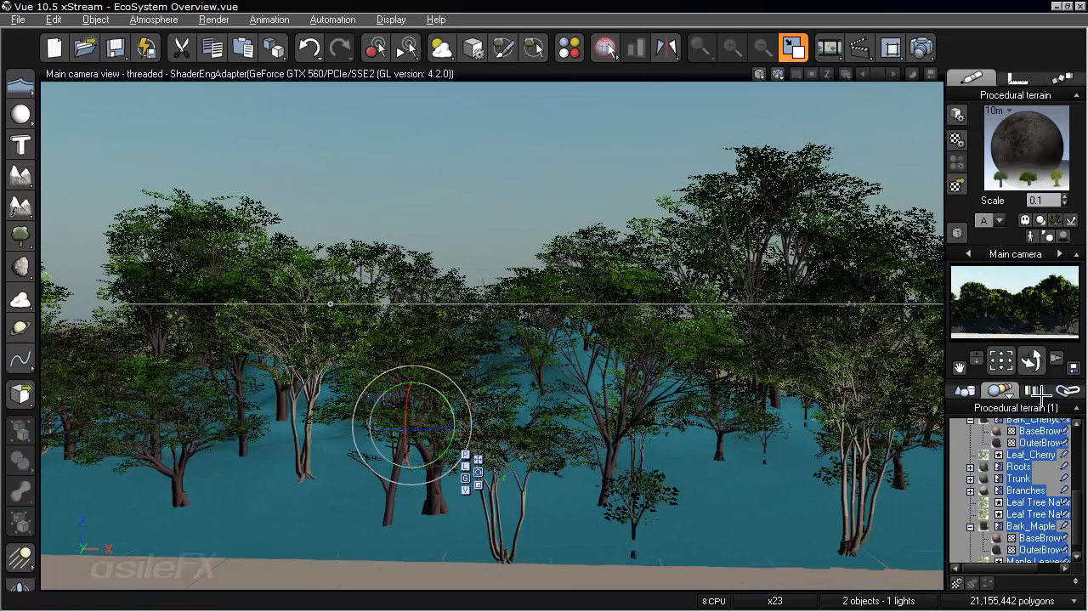
pyautogui.click(1035, 391)
pyautogui.click(1013, 448)
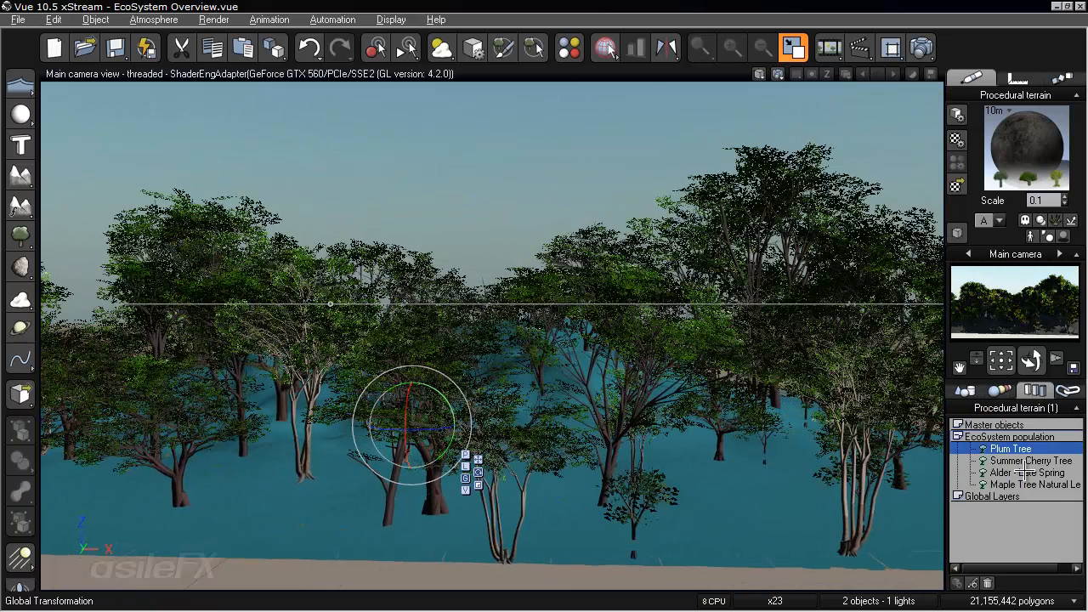
pyautogui.click(1029, 460)
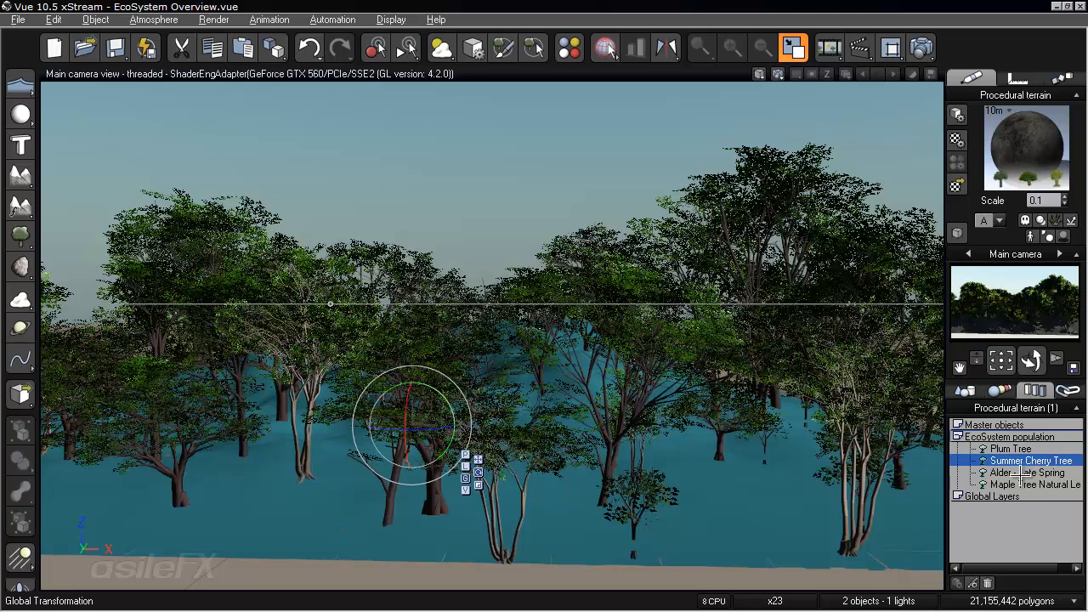
pyautogui.click(1020, 471)
pyautogui.rightClick(1020, 472)
pyautogui.click(926, 479)
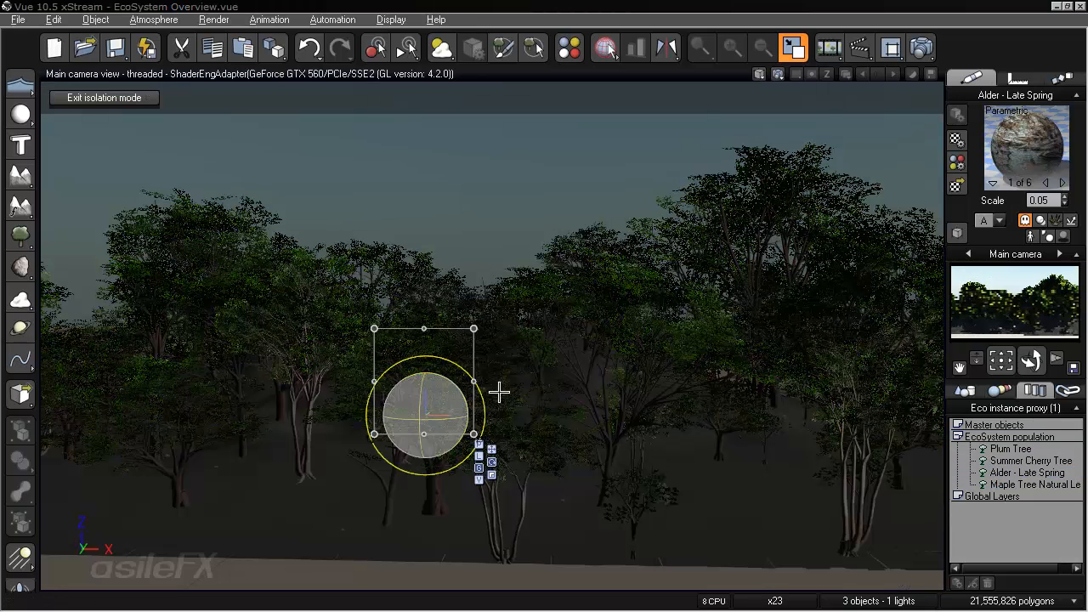
# - Tilt the Alder - Late Spring master object far over to one side, adjust it by about 4.3 around Y, and exit isolation mode
pyautogui.moveTo(559, 379); pyautogui.dragTo(578, 418, button='right')
pyautogui.scroll(10, 579, 418)
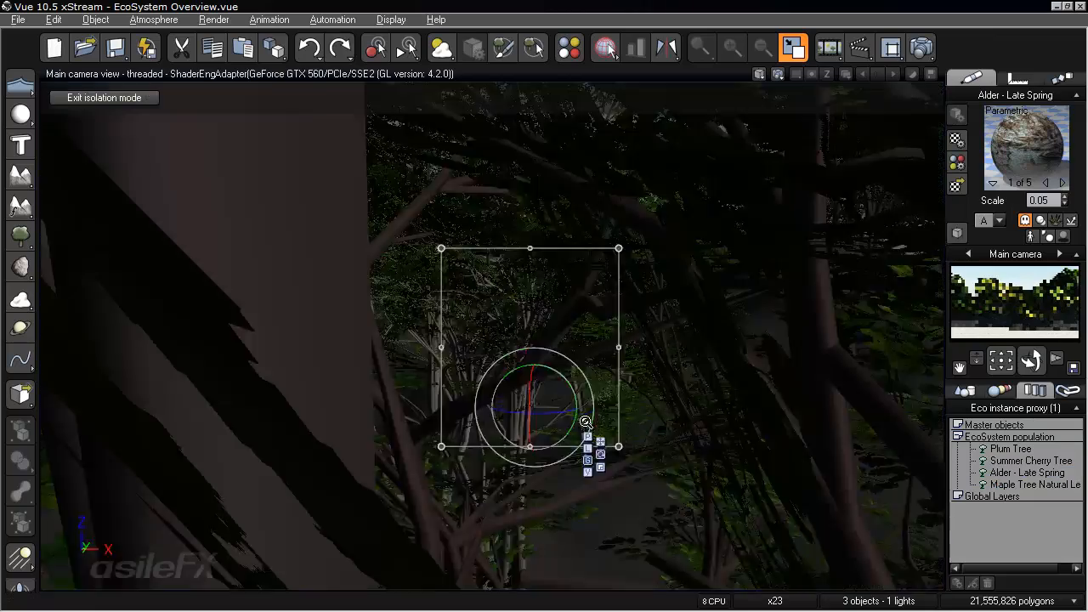
pyautogui.scroll(2, 587, 421)
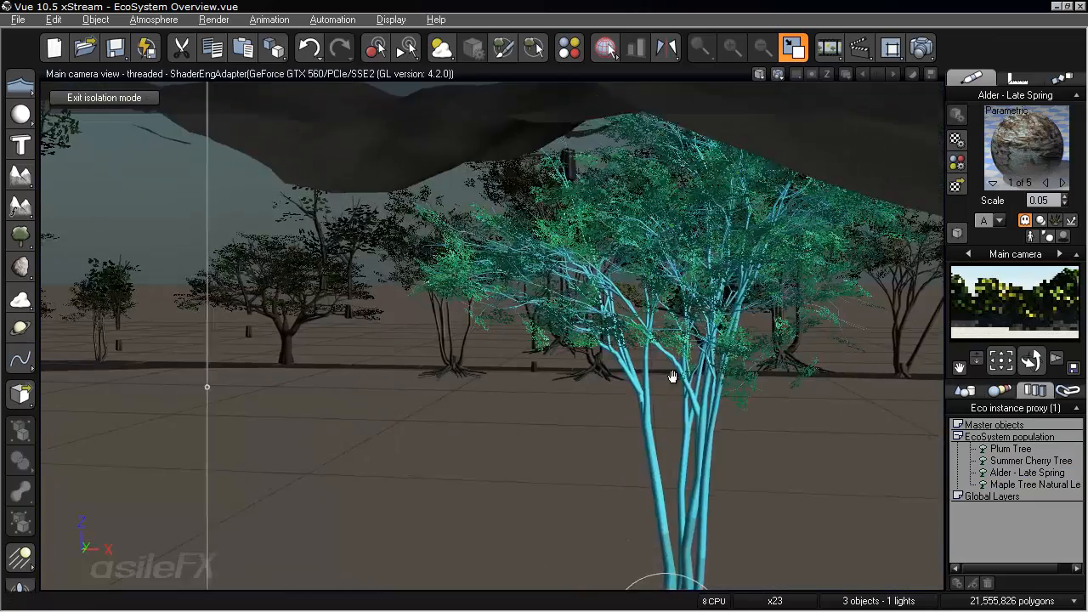
pyautogui.moveTo(673, 377); pyautogui.dragTo(512, 440, button='right')
pyautogui.moveTo(546, 414); pyautogui.dragTo(482, 413)
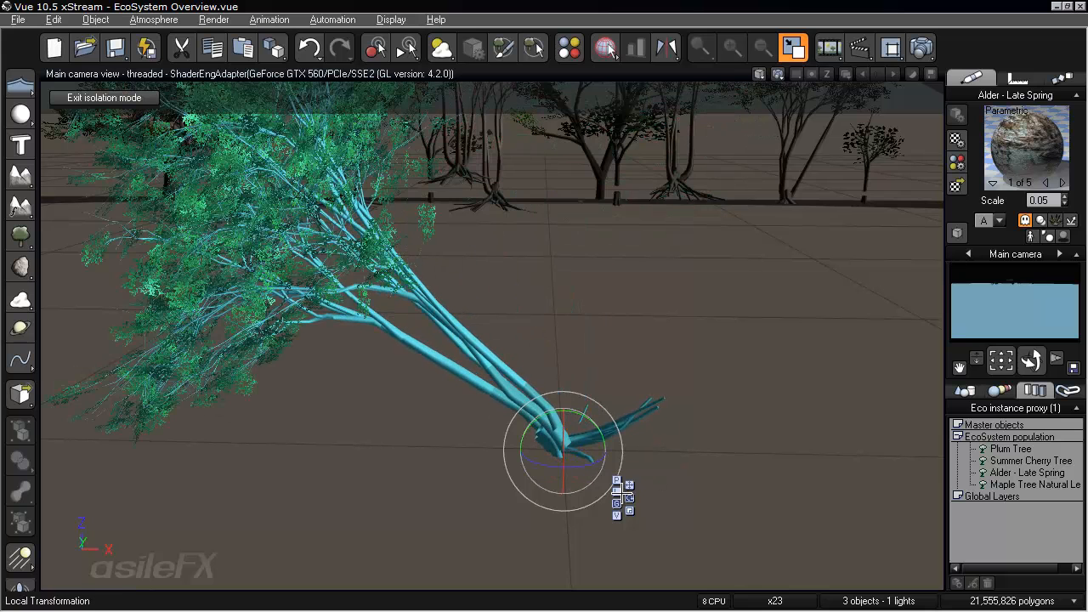
pyautogui.moveTo(566, 415); pyautogui.dragTo(576, 410)
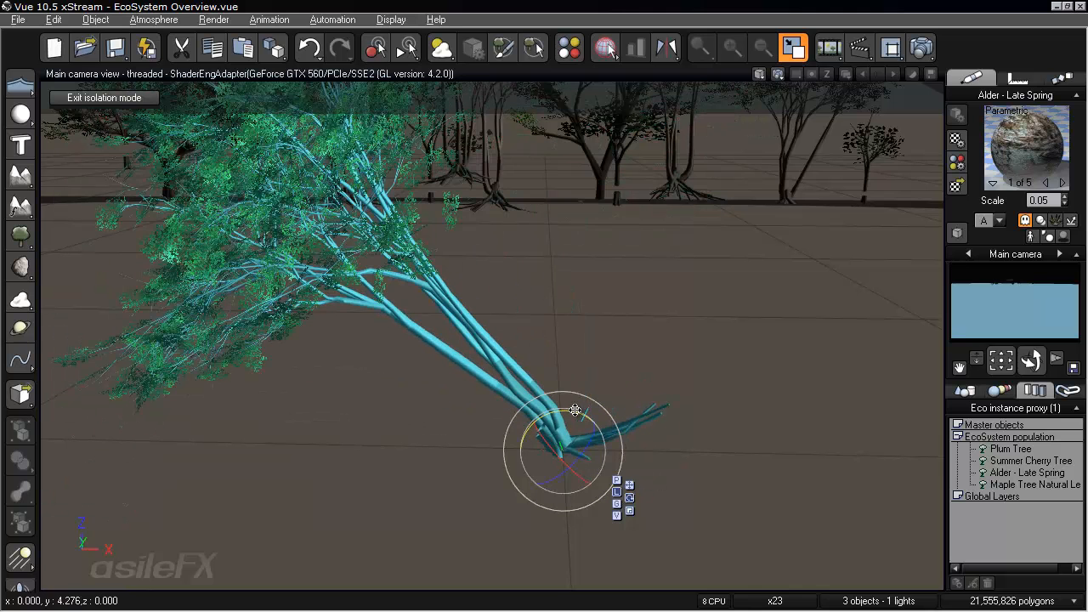
pyautogui.click(109, 97)
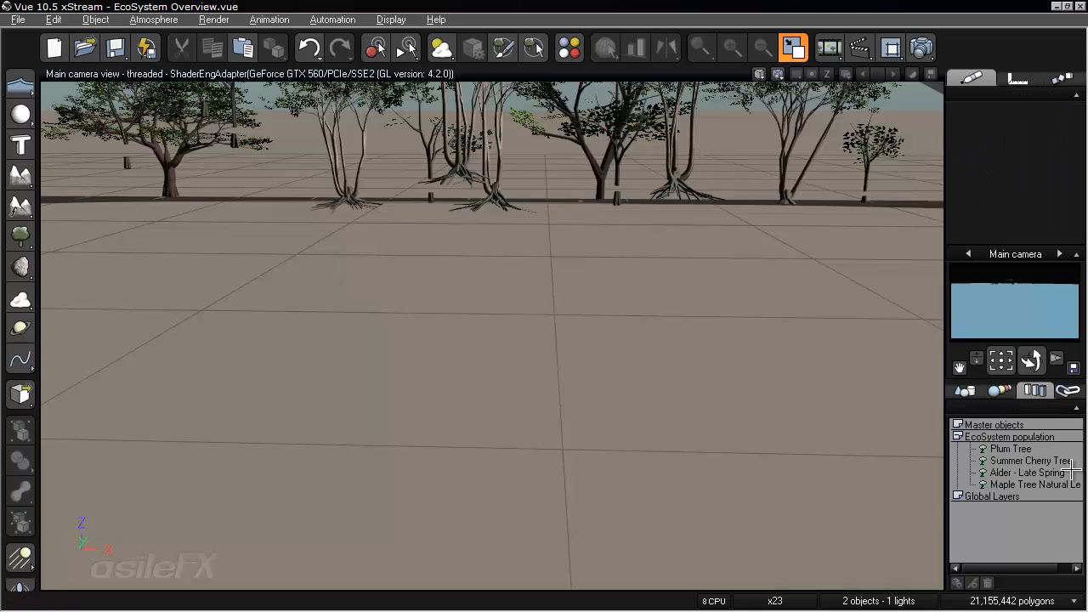
# - Repopulate the procedural terrain's Rock eco EcoSystem after the alder edit and accept the material
pyautogui.click(964, 390)
pyautogui.click(1014, 498)
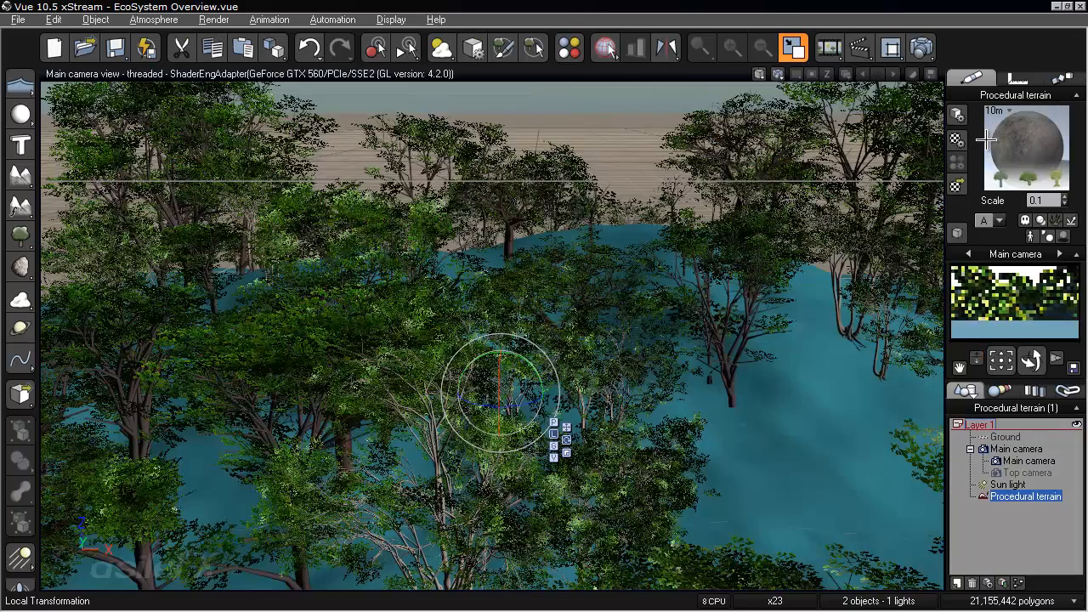
pyautogui.doubleClick(1026, 149)
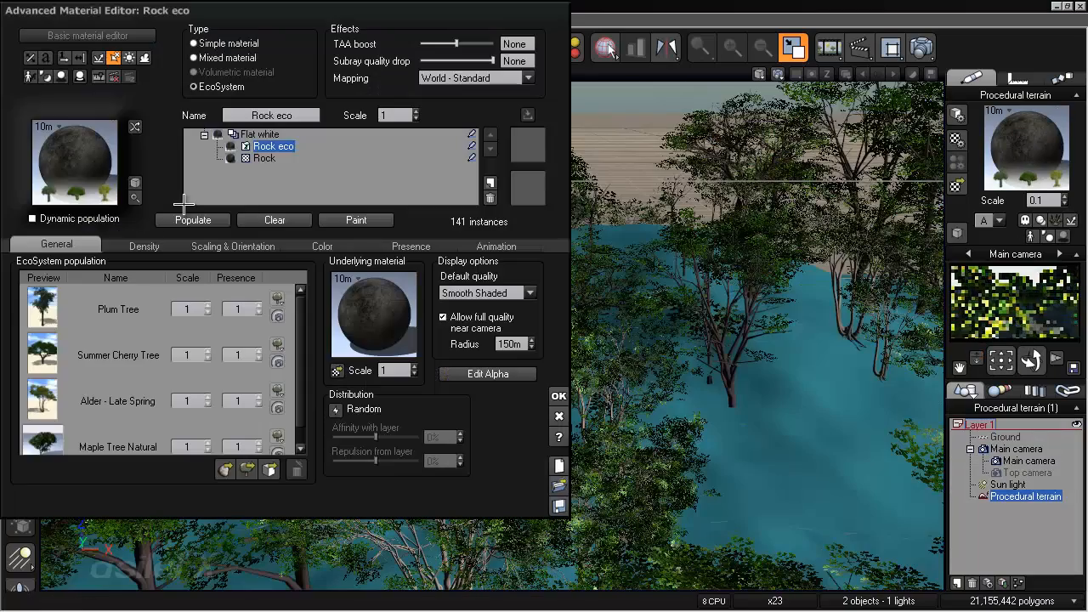
pyautogui.click(193, 219)
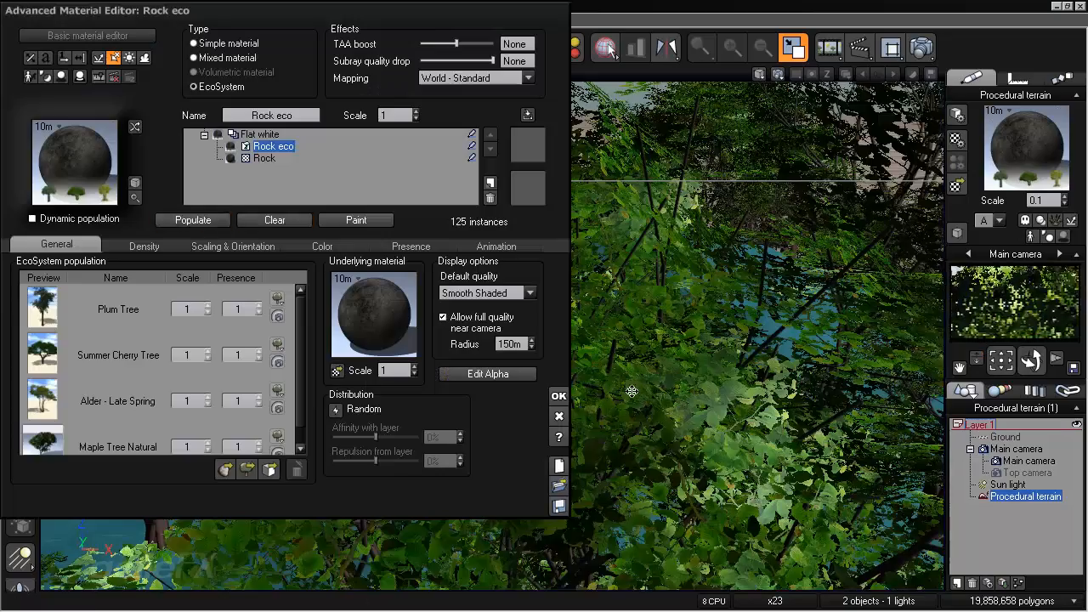
pyautogui.click(558, 396)
# - Update the alder instances' display by toggling Rock eco's default quality to Shaded Billboard and back to Smooth Shaded, and accept the material
pyautogui.moveTo(679, 319); pyautogui.dragTo(541, 345, button='right')
pyautogui.scroll(3, 527, 327)
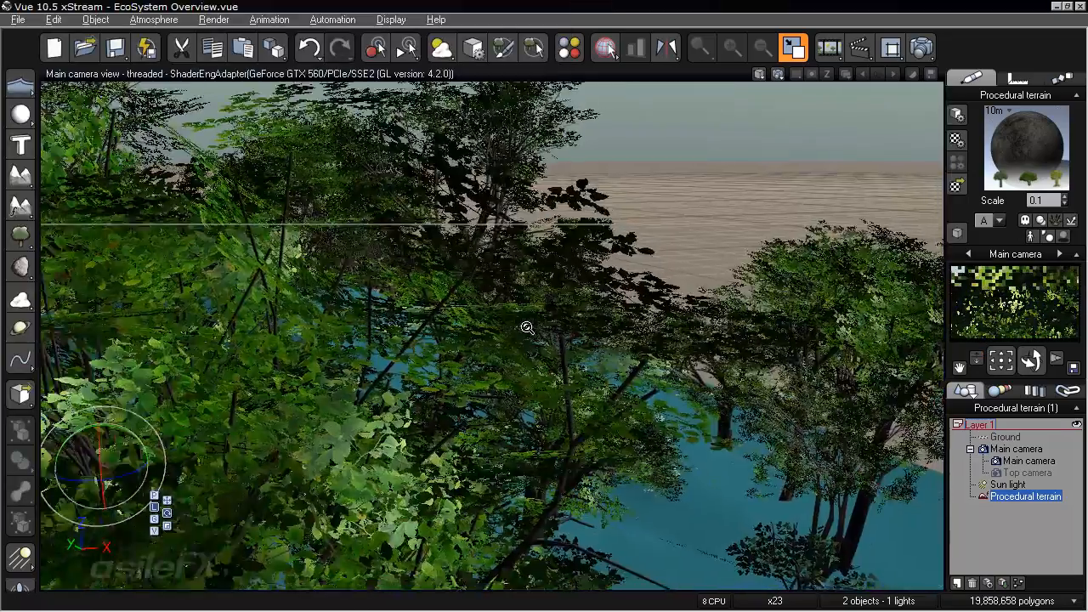
pyautogui.scroll(-5, 527, 327)
pyautogui.moveTo(569, 351); pyautogui.dragTo(548, 357, button='right')
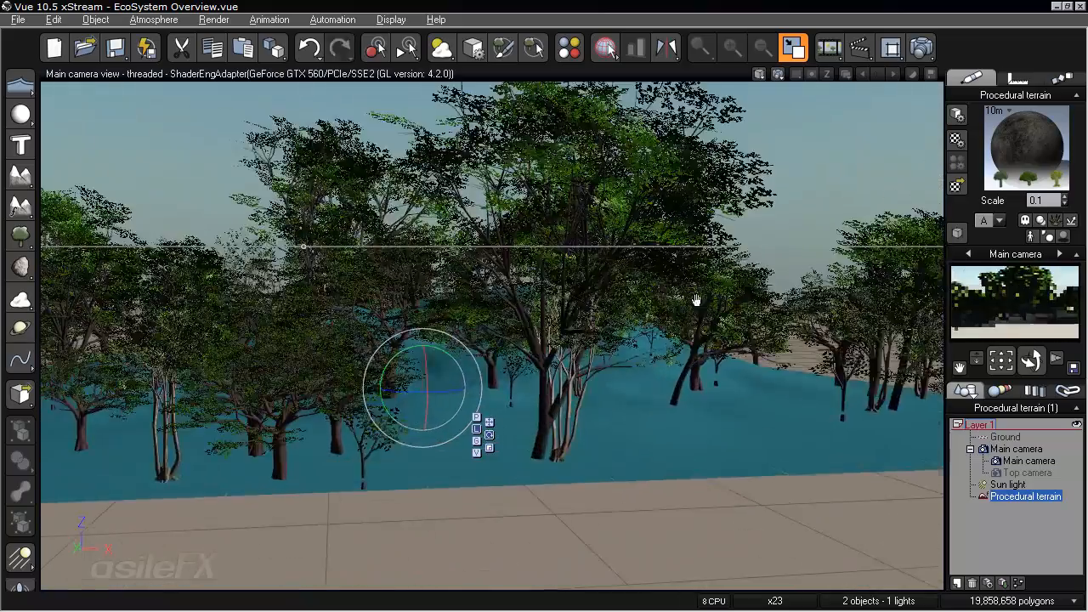
pyautogui.moveTo(694, 301); pyautogui.dragTo(622, 284, button='right')
pyautogui.moveTo(680, 394); pyautogui.dragTo(713, 408, button='right')
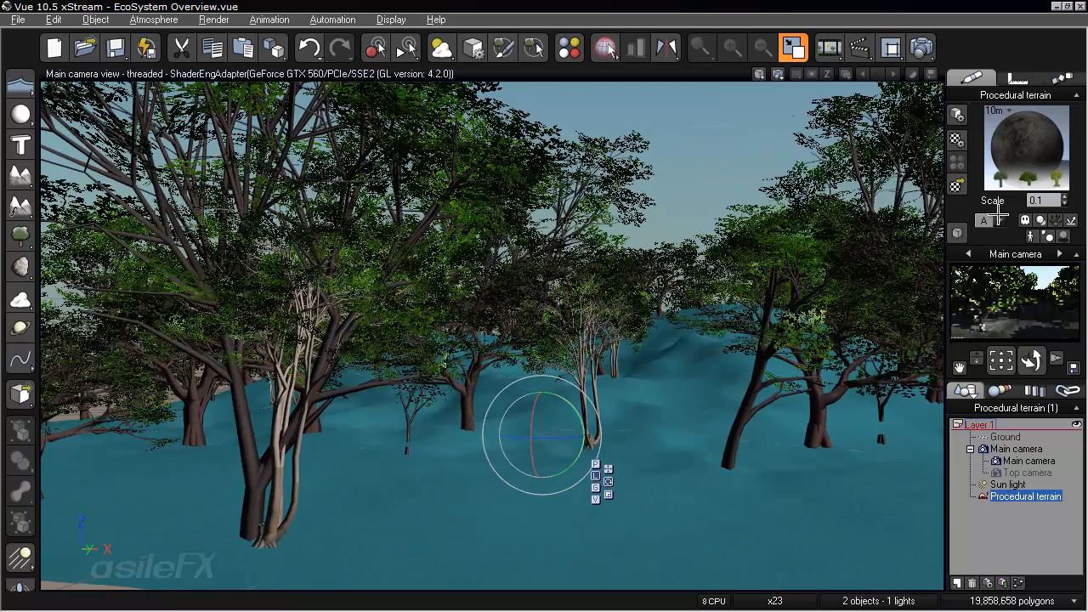
pyautogui.rightClick(1028, 156)
pyautogui.click(1027, 161)
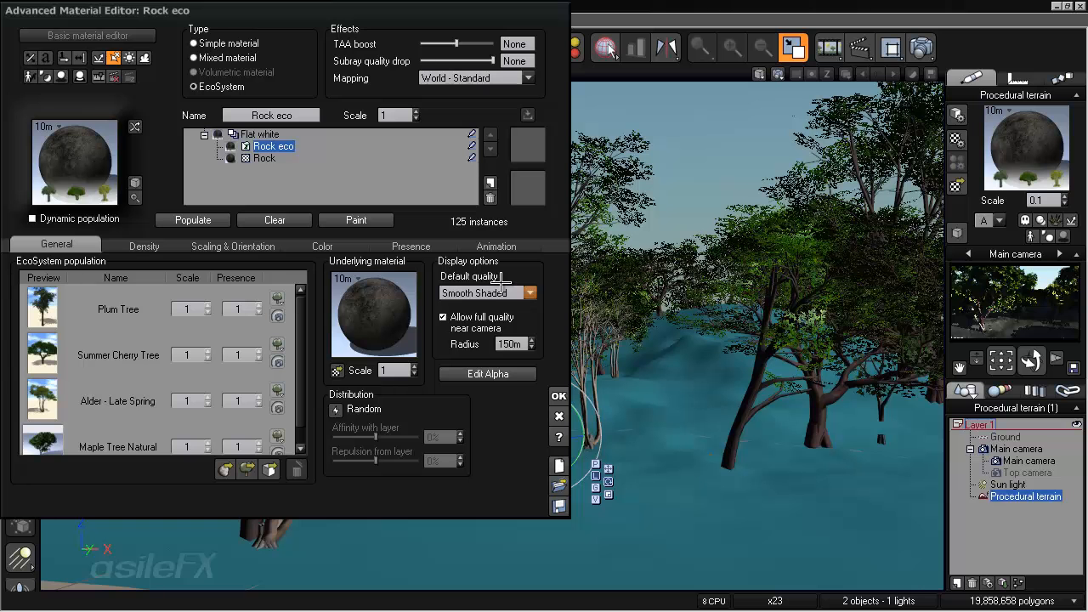
pyautogui.click(503, 292)
pyautogui.click(515, 332)
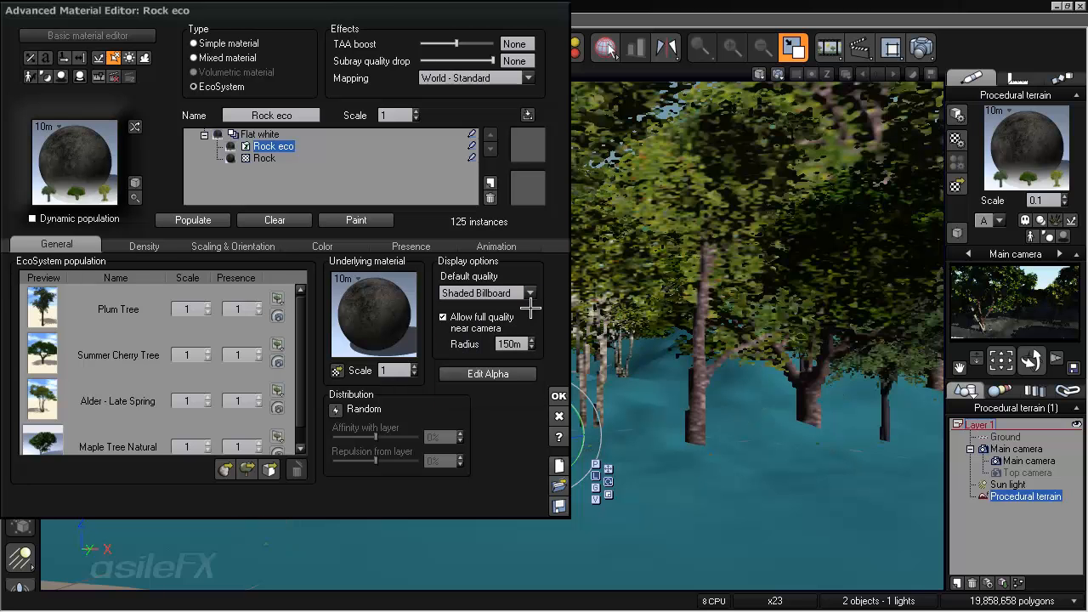
pyautogui.click(528, 293)
pyautogui.click(506, 389)
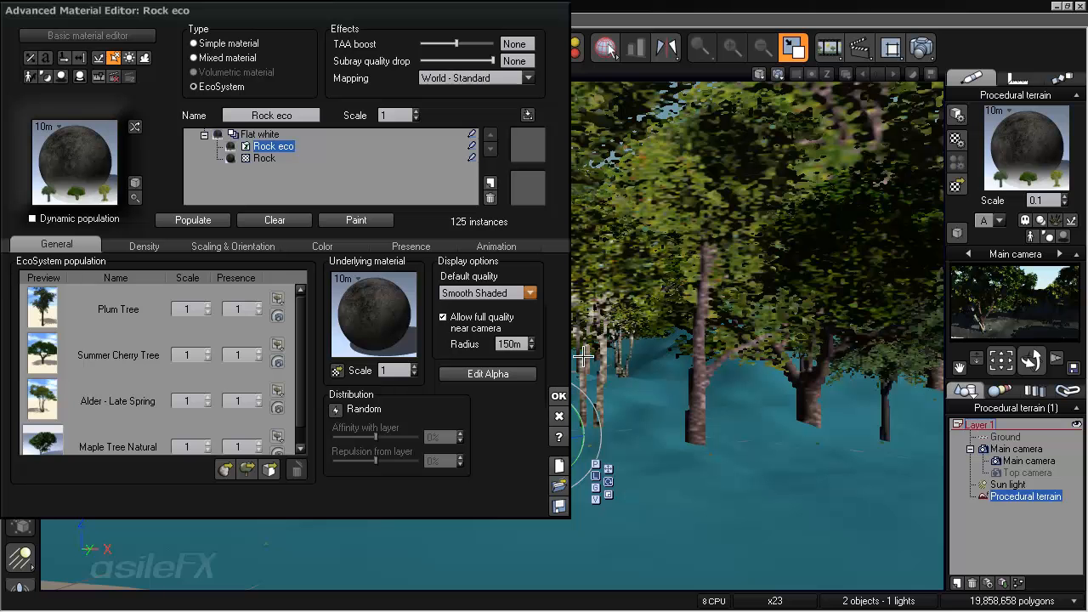
pyautogui.click(560, 394)
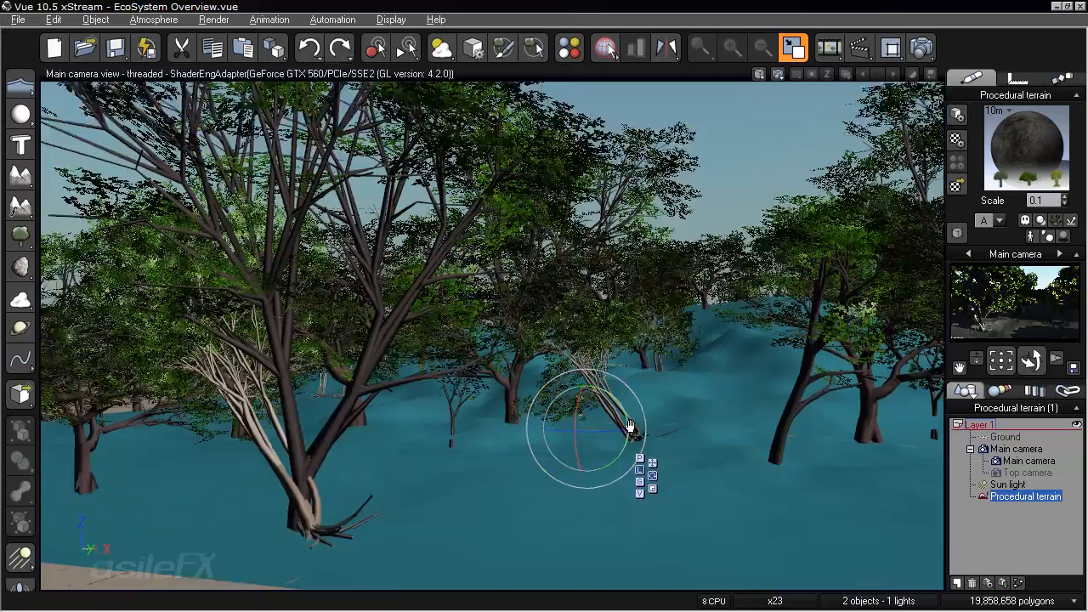
# - Examine the tilted alders on the terrain up close and from afar, selecting Alder - Late Spring in the EcoSystem population and showing the orientation values
pyautogui.moveTo(630, 426); pyautogui.dragTo(687, 466, button='right')
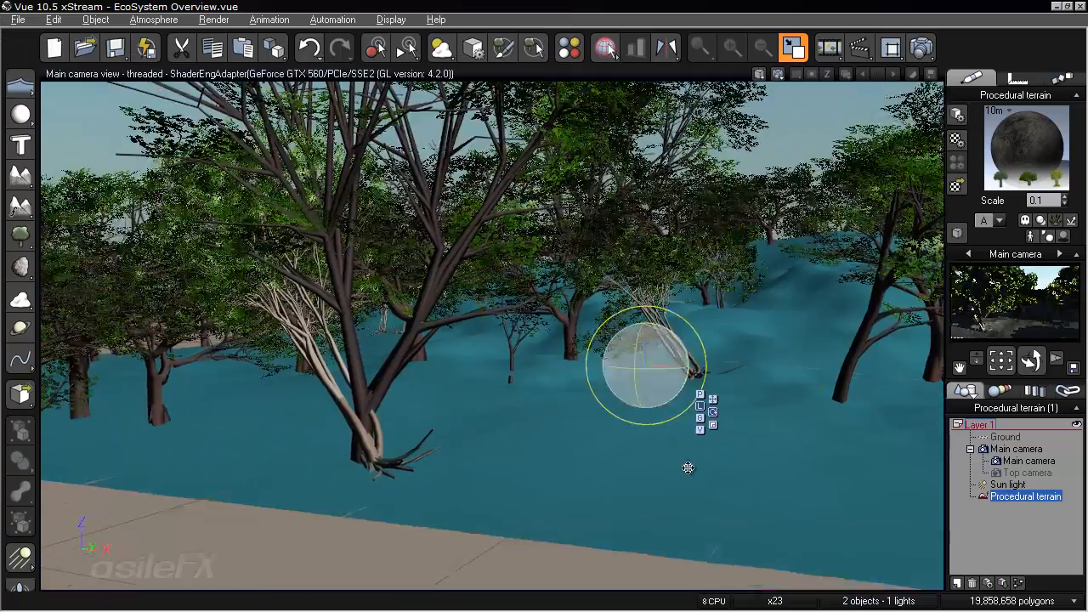
pyautogui.scroll(5, 687, 467)
pyautogui.moveTo(785, 403); pyautogui.dragTo(705, 422, button='right')
pyautogui.scroll(4, 657, 430)
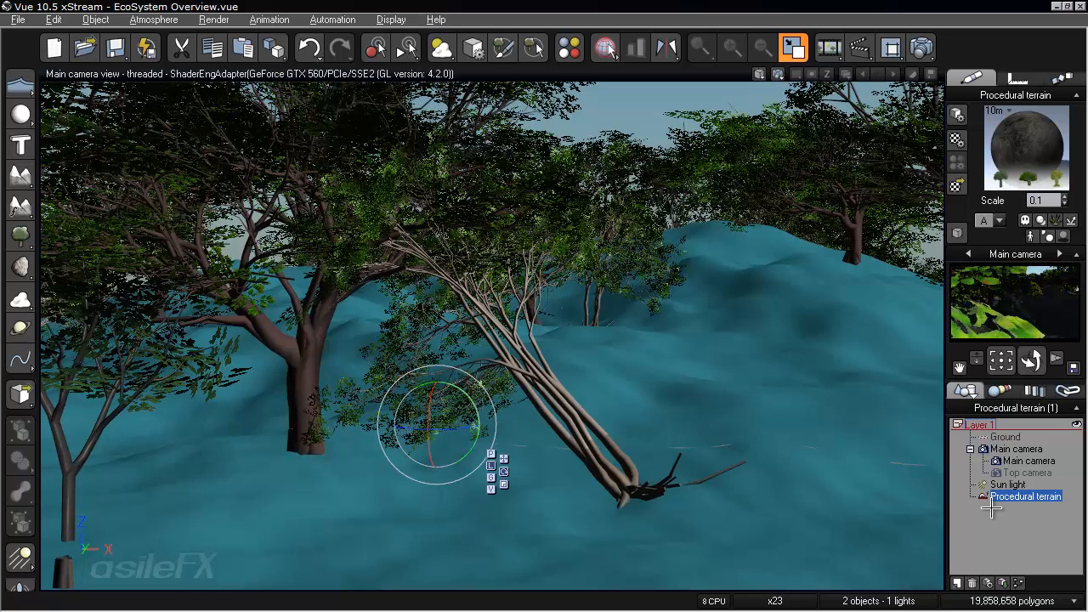
pyautogui.click(997, 390)
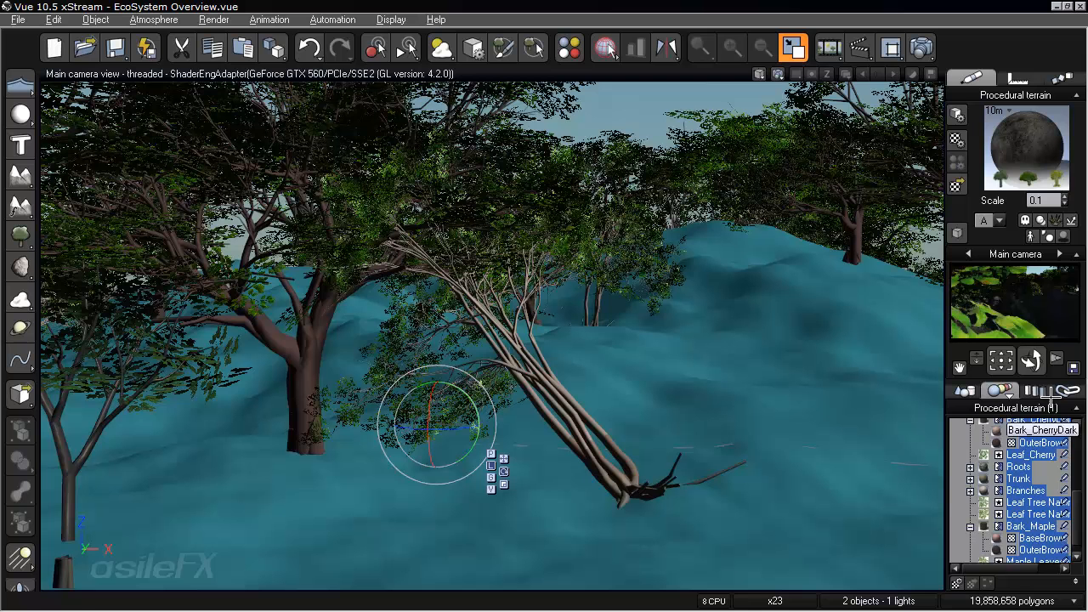
pyautogui.click(1036, 390)
pyautogui.click(1028, 472)
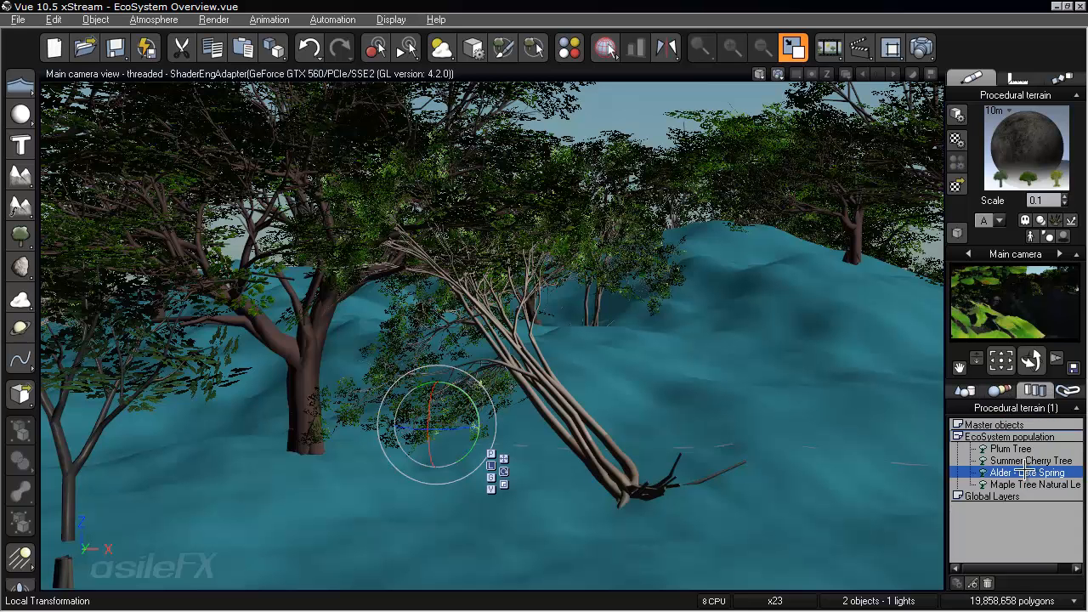
pyautogui.click(1012, 78)
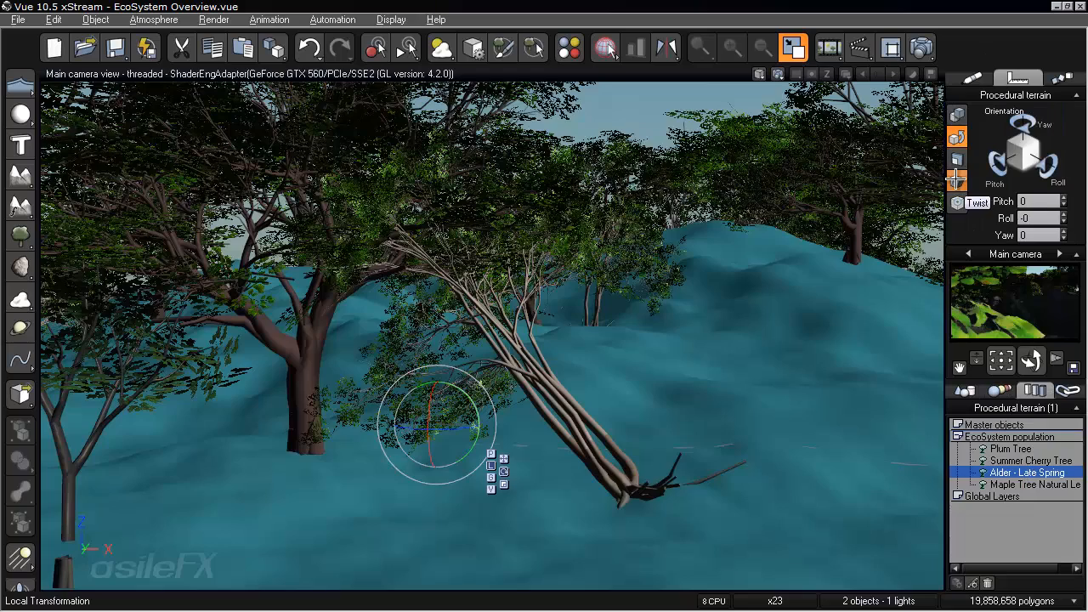
pyautogui.scroll(-10, 615, 352)
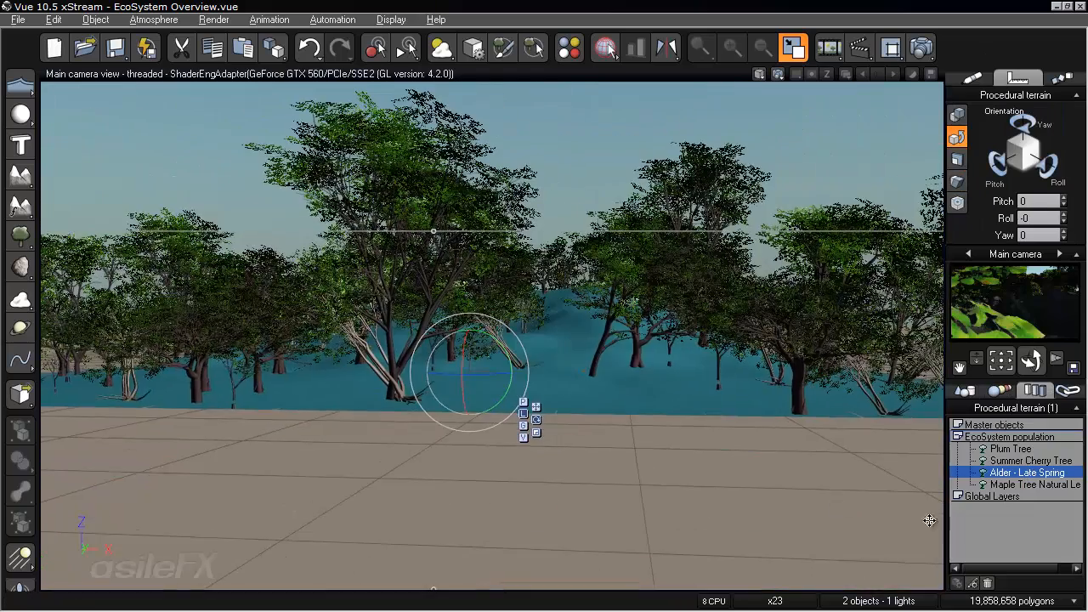
# - Add a Rural Maple Tree to the scene and move it onto the open ground beside the terrain
pyautogui.click(997, 519)
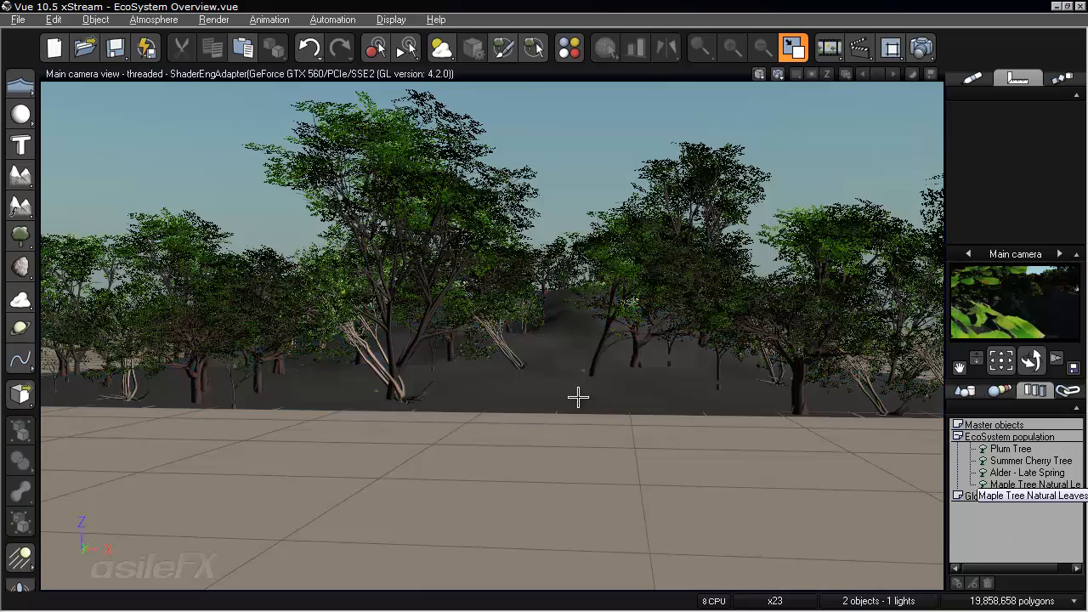
pyautogui.moveTo(497, 371); pyautogui.dragTo(633, 374, button='right')
pyautogui.rightClick(23, 237)
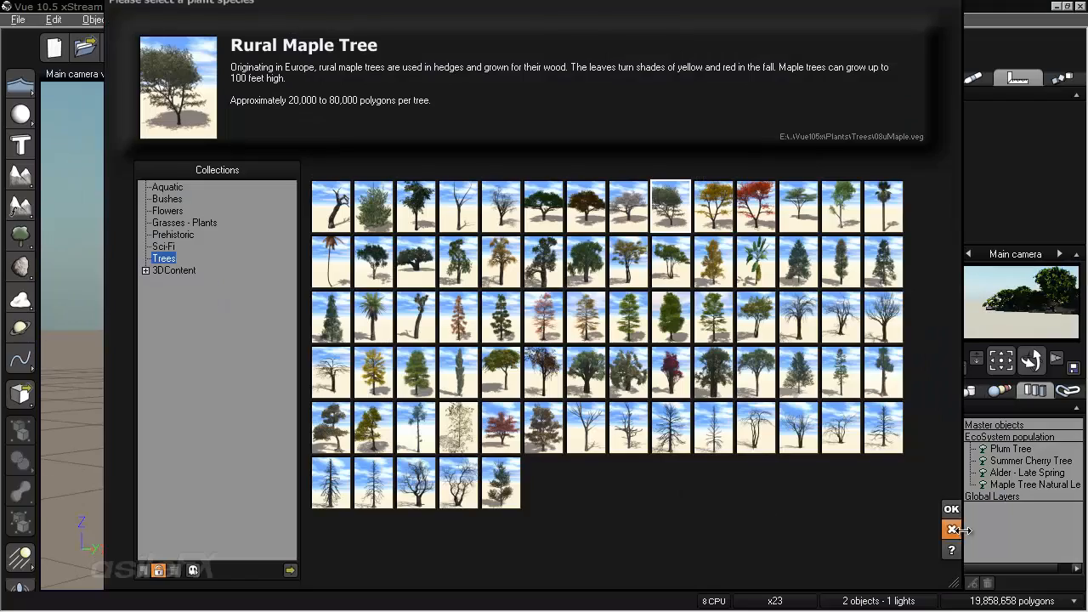
pyautogui.click(951, 509)
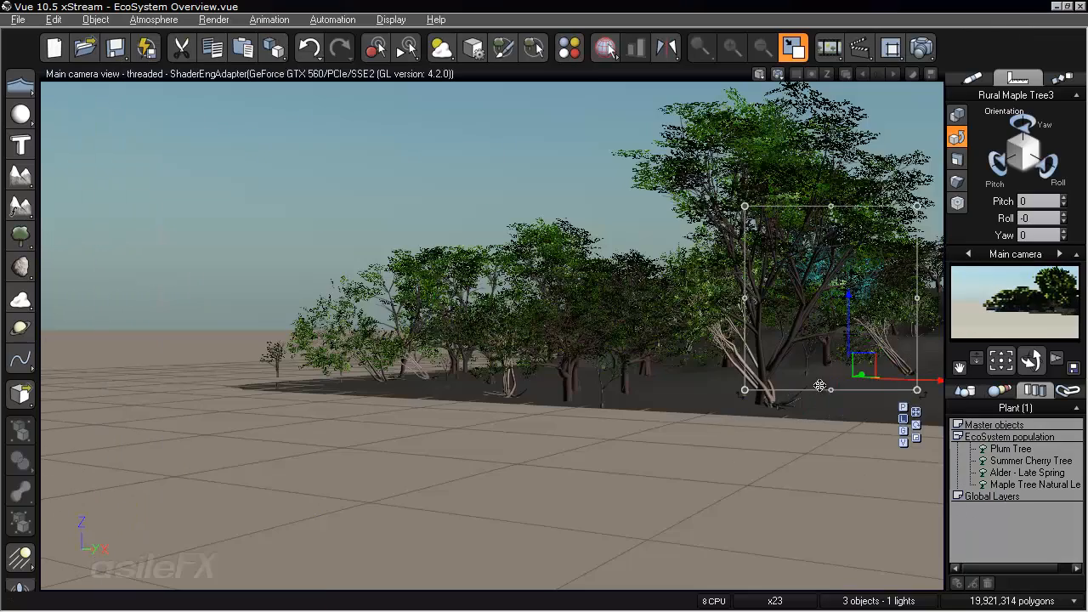
pyautogui.moveTo(900, 383); pyautogui.dragTo(420, 363)
pyautogui.moveTo(544, 368); pyautogui.dragTo(459, 387, button='right')
pyautogui.scroll(8, 583, 397)
# - Twist the Rural Maple Tree to about 24.4 from Z to X and inspect its slanted branches up close
pyautogui.click(957, 181)
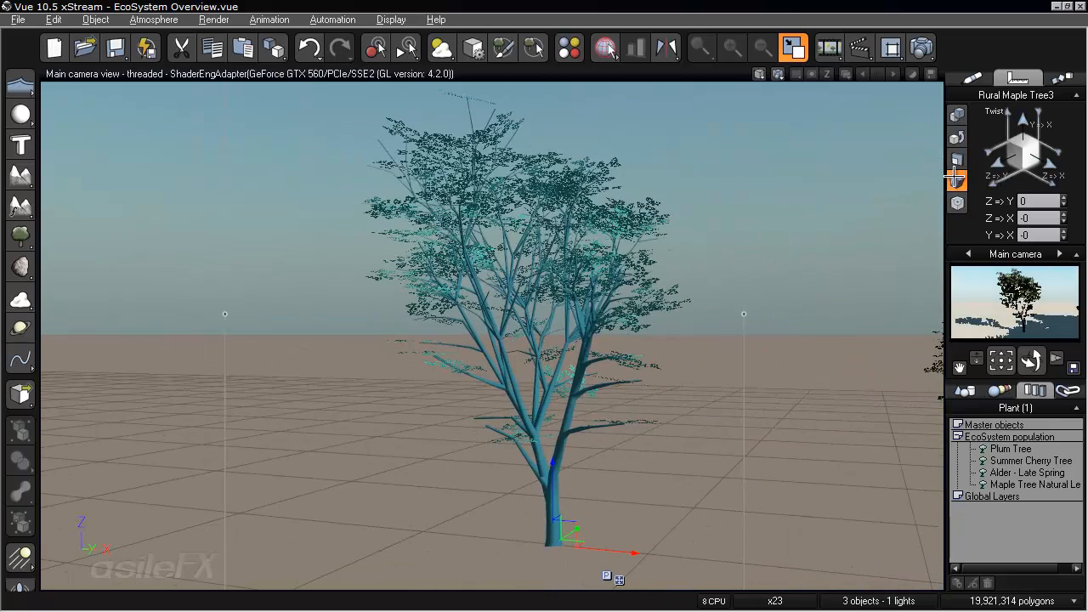
pyautogui.moveTo(1050, 162); pyautogui.dragTo(903, 185)
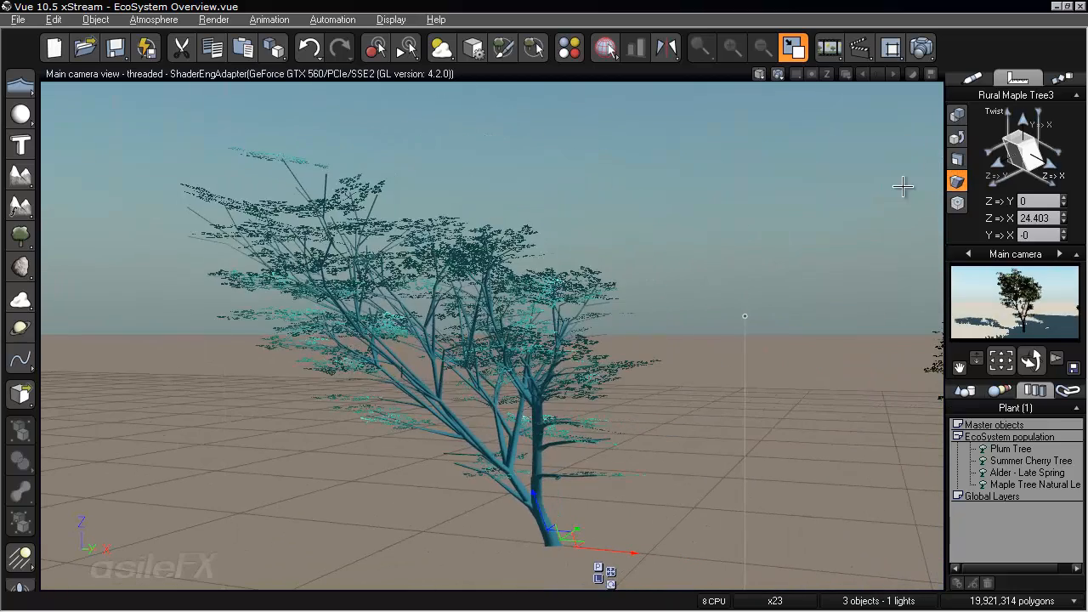
pyautogui.moveTo(404, 321); pyautogui.dragTo(369, 457, button='right')
pyautogui.scroll(6, 383, 452)
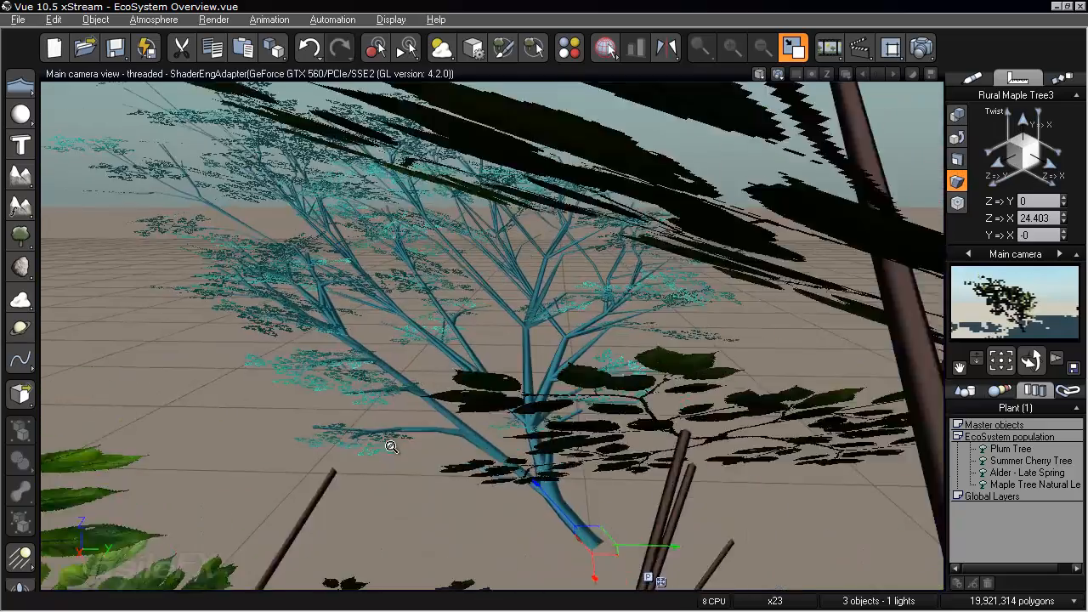
pyautogui.scroll(3, 396, 448)
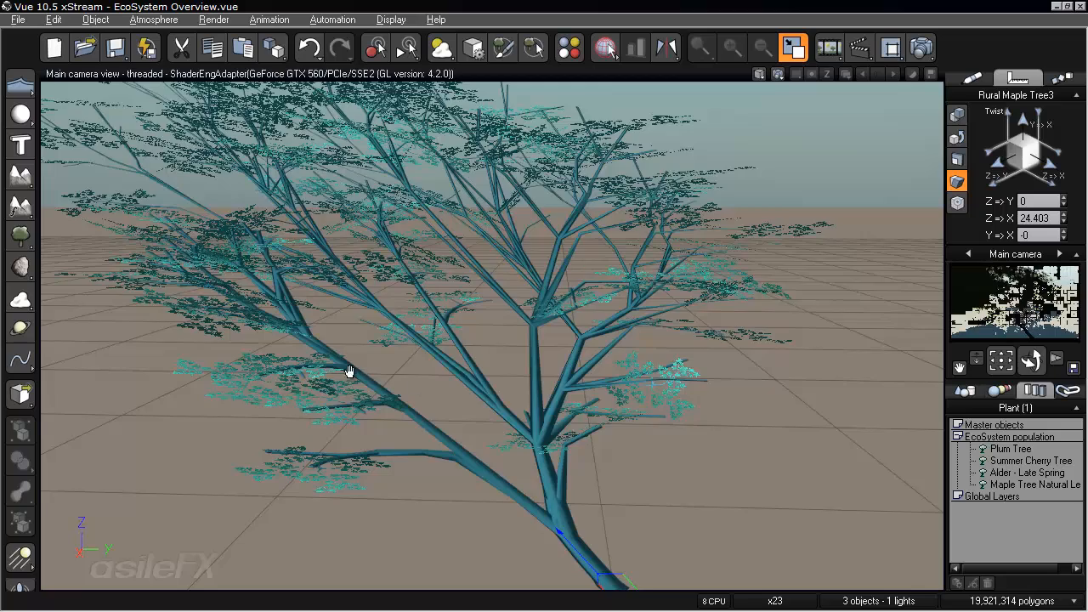
pyautogui.moveTo(349, 371); pyautogui.dragTo(611, 322, button='right')
pyautogui.scroll(-2, 612, 321)
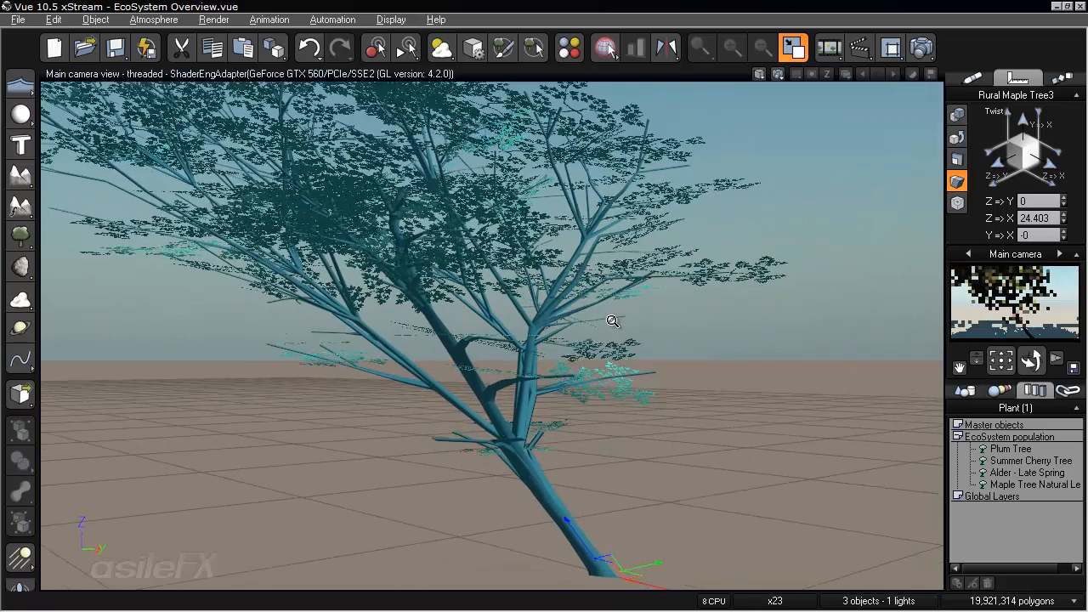
pyautogui.scroll(-1, 612, 321)
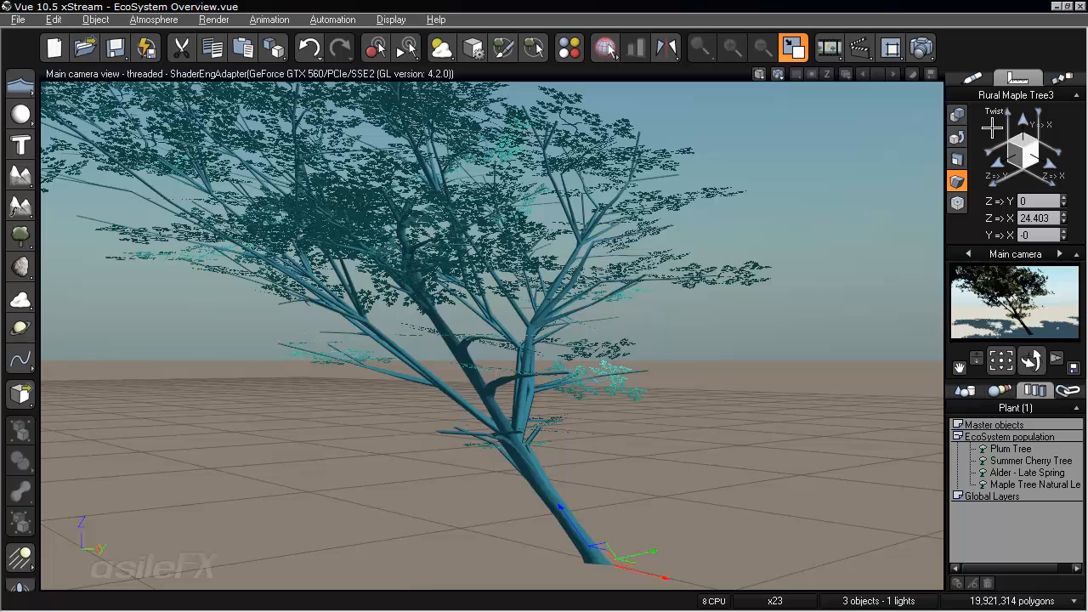
# - Twist the Rural Maple Tree to about 20.2 from Z to Y, and twist it further from Y to X
pyautogui.moveTo(996, 160); pyautogui.dragTo(995, 162)
pyautogui.moveTo(587, 280); pyautogui.dragTo(510, 381, button='right')
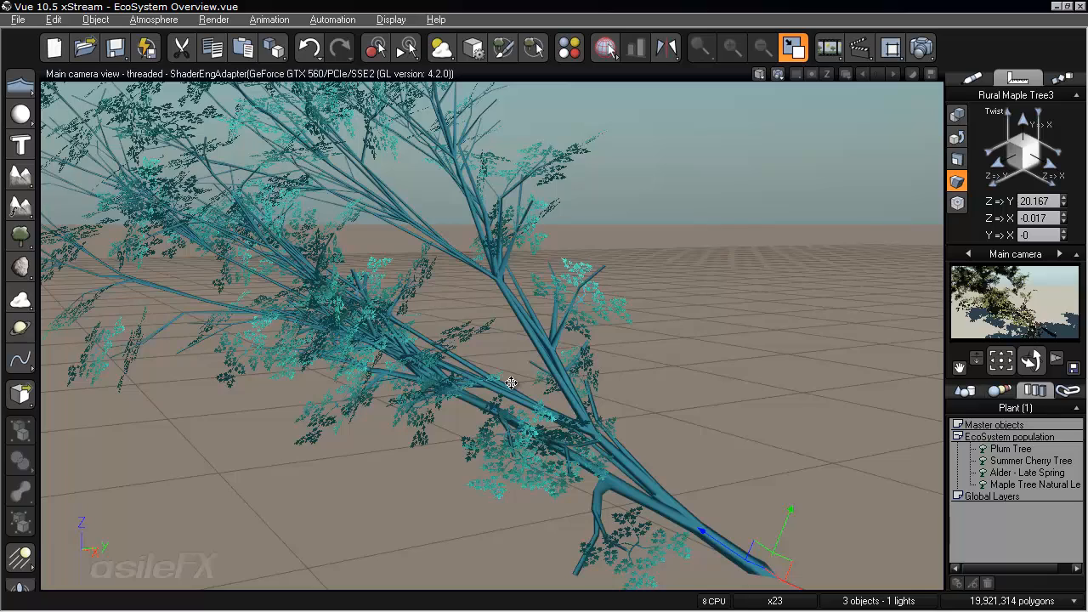
pyautogui.scroll(-8, 549, 384)
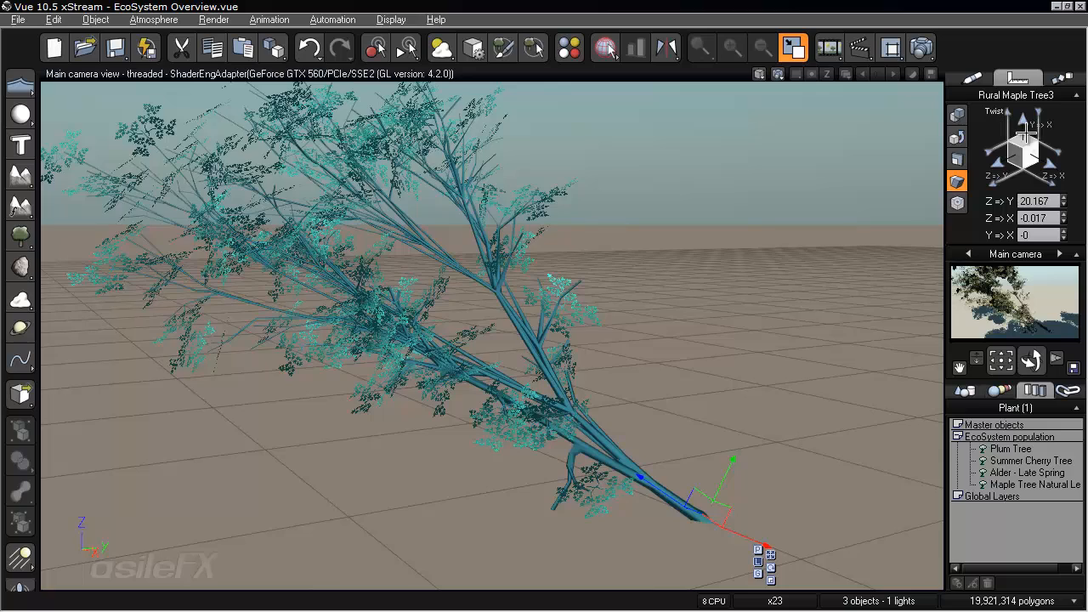
pyautogui.moveTo(1032, 159)
pyautogui.mouseDown()
pyautogui.moveTo(1043, 164)
pyautogui.moveTo(1026, 153)
pyautogui.mouseUp()
pyautogui.moveTo(466, 276); pyautogui.dragTo(403, 182, button='right')
# - Rotate the twisted maple tree to a pitch of about 27.8, roll of 359.9 and yaw of 70.8
pyautogui.click(956, 136)
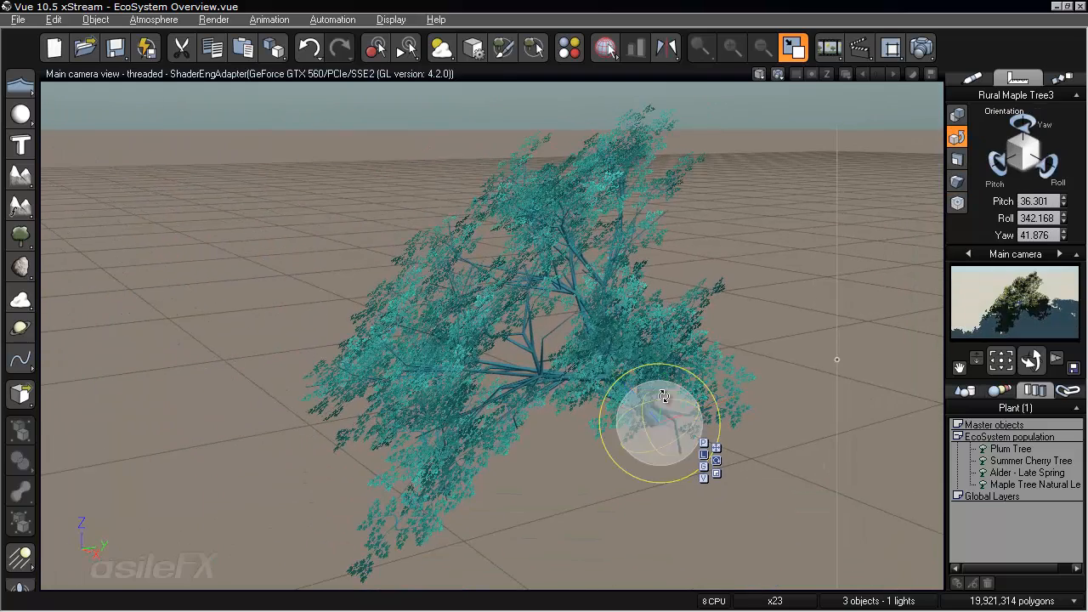
pyautogui.moveTo(663, 390); pyautogui.dragTo(689, 408)
pyautogui.moveTo(518, 420); pyautogui.dragTo(754, 335, button='right')
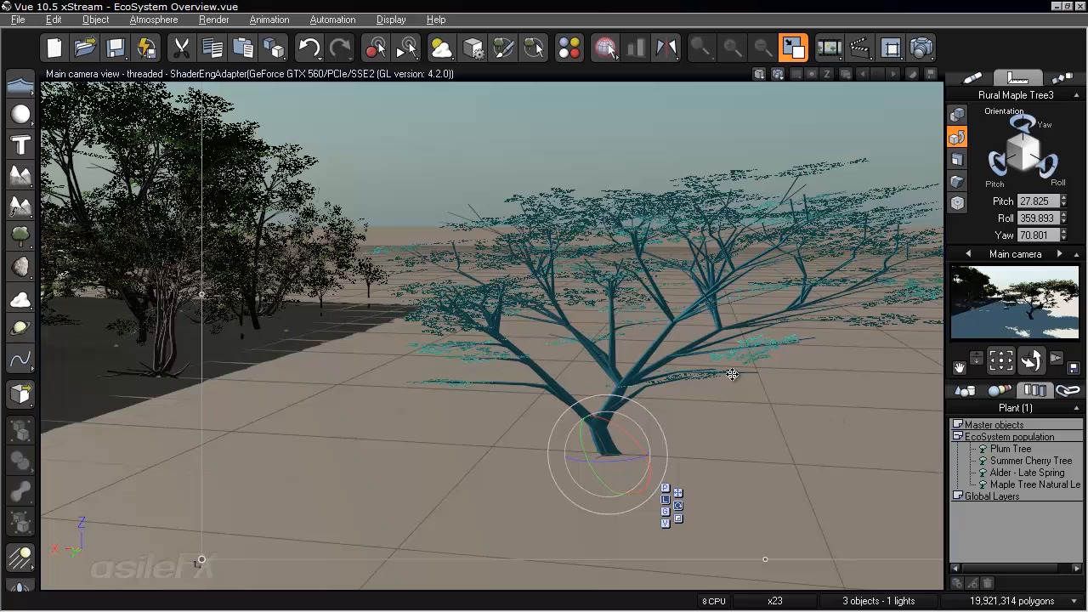
pyautogui.moveTo(768, 357); pyautogui.dragTo(507, 318, button='right')
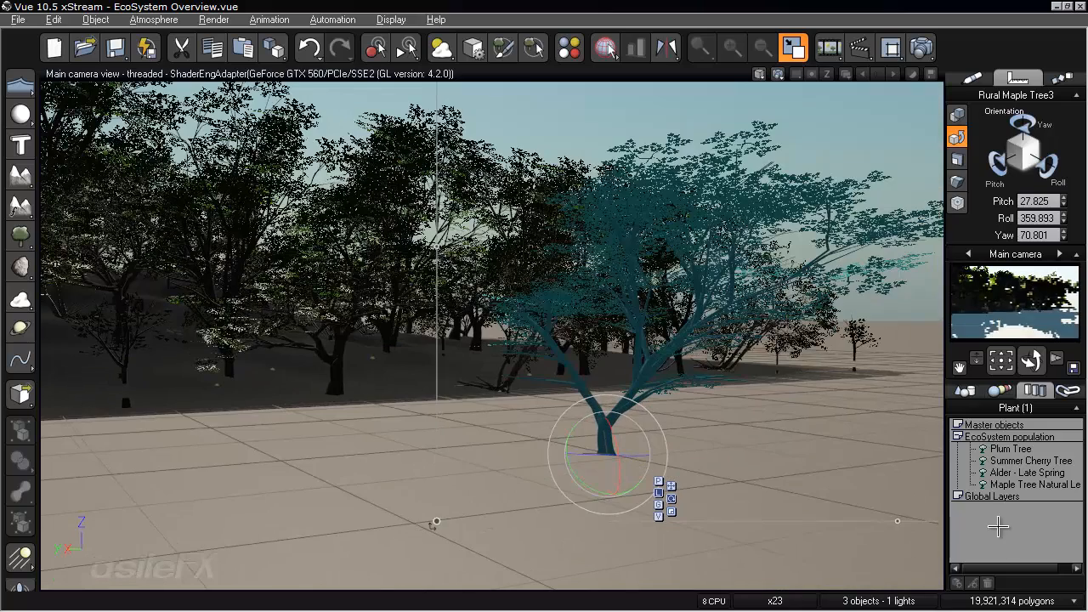
# - Show the scene's object list and delete the Rural Maple Tree standing beside the terrain
pyautogui.click(965, 390)
pyautogui.click(1008, 527)
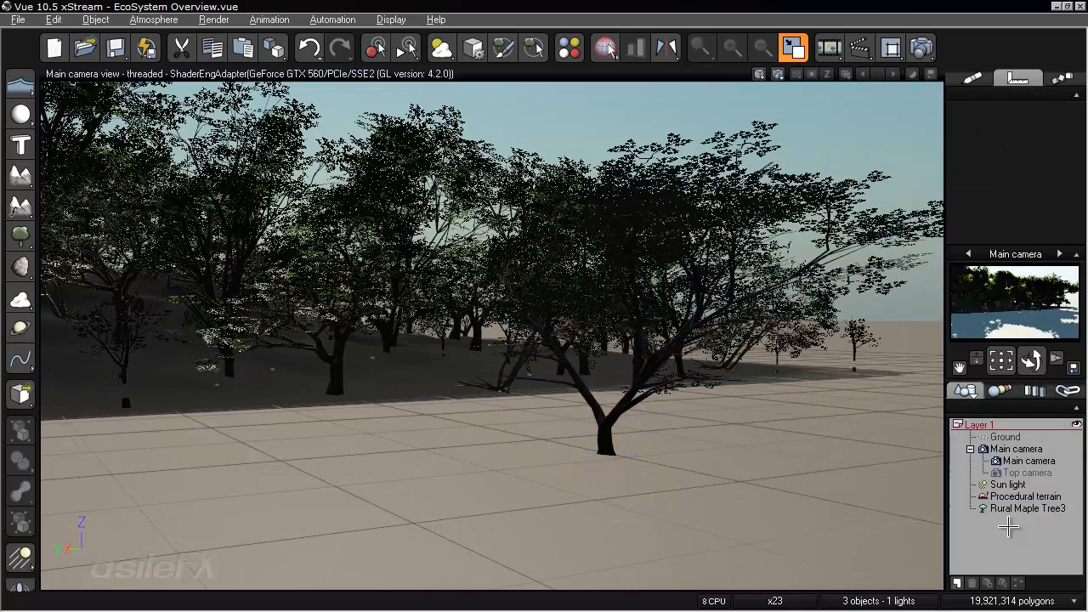
pyautogui.click(549, 385)
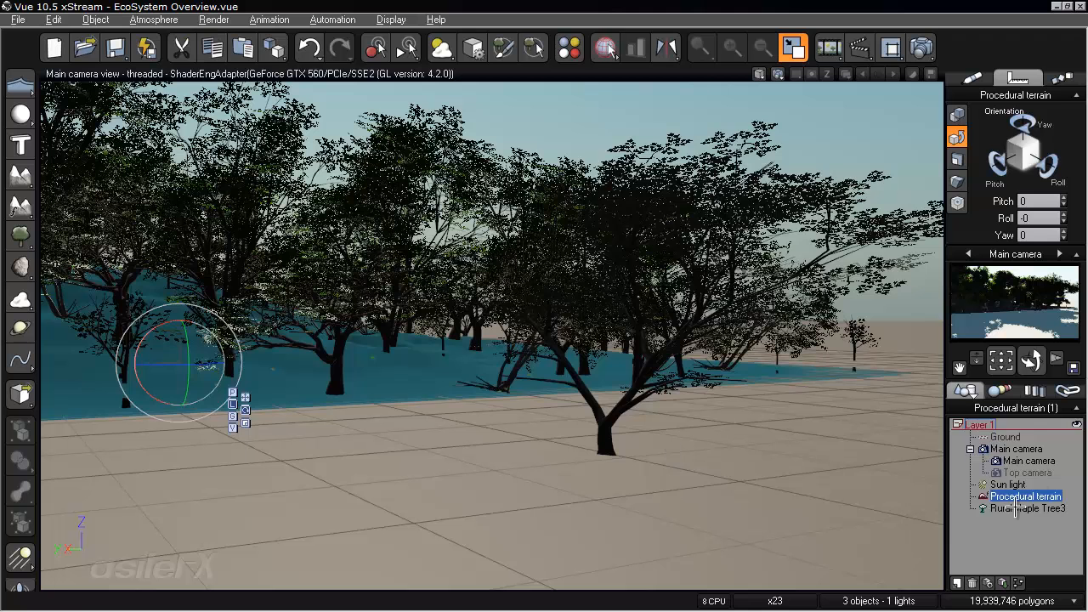
pyautogui.click(605, 436)
pyautogui.press('Delete')
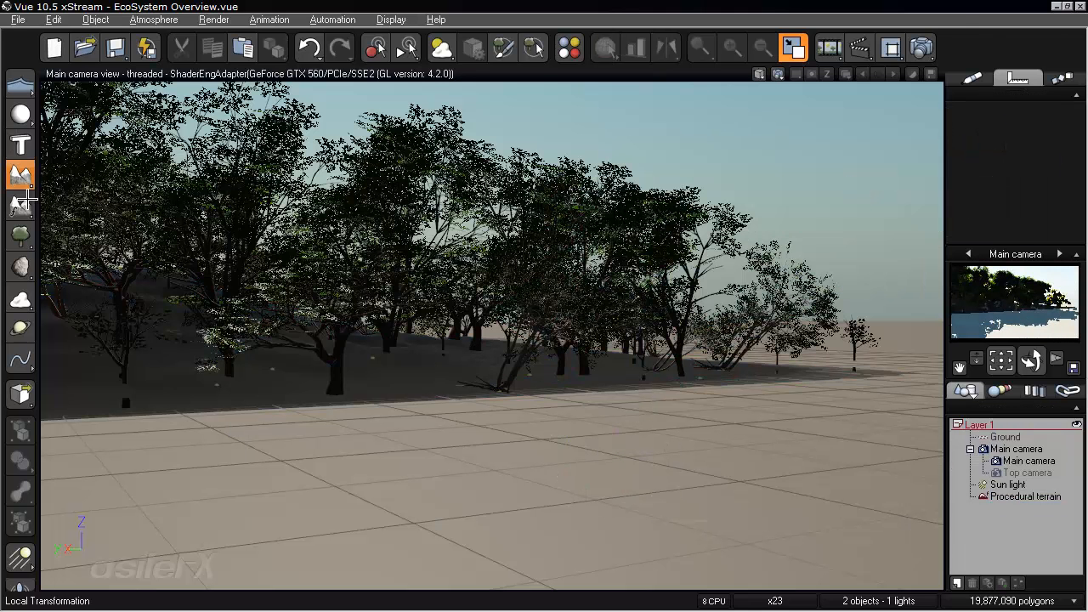
# - Add a County Kerry Rock from the Rough rocks collection to the scene
pyautogui.click(22, 266)
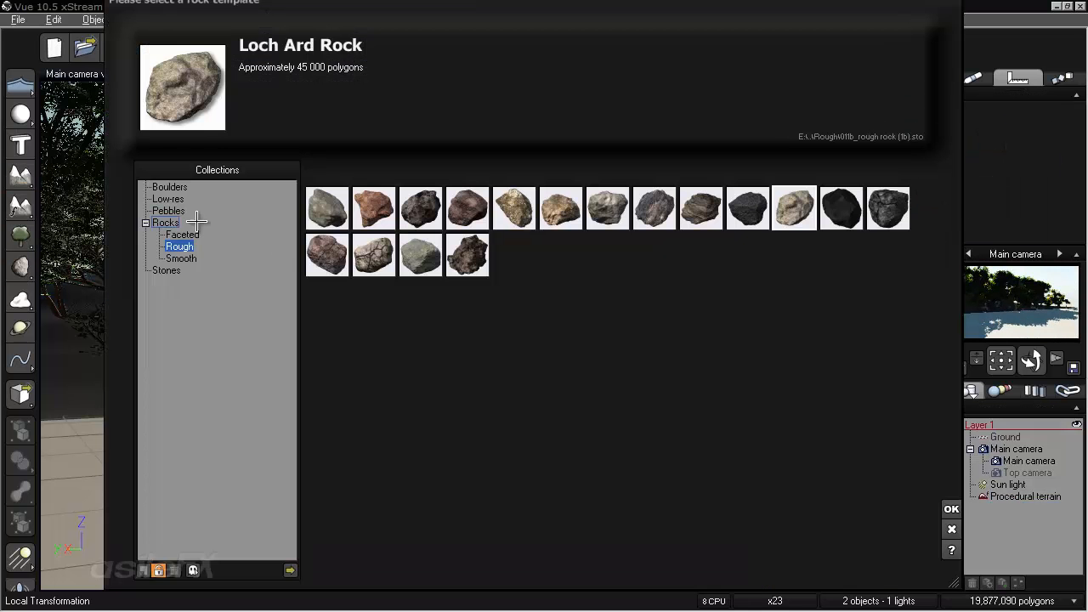
pyautogui.click(421, 255)
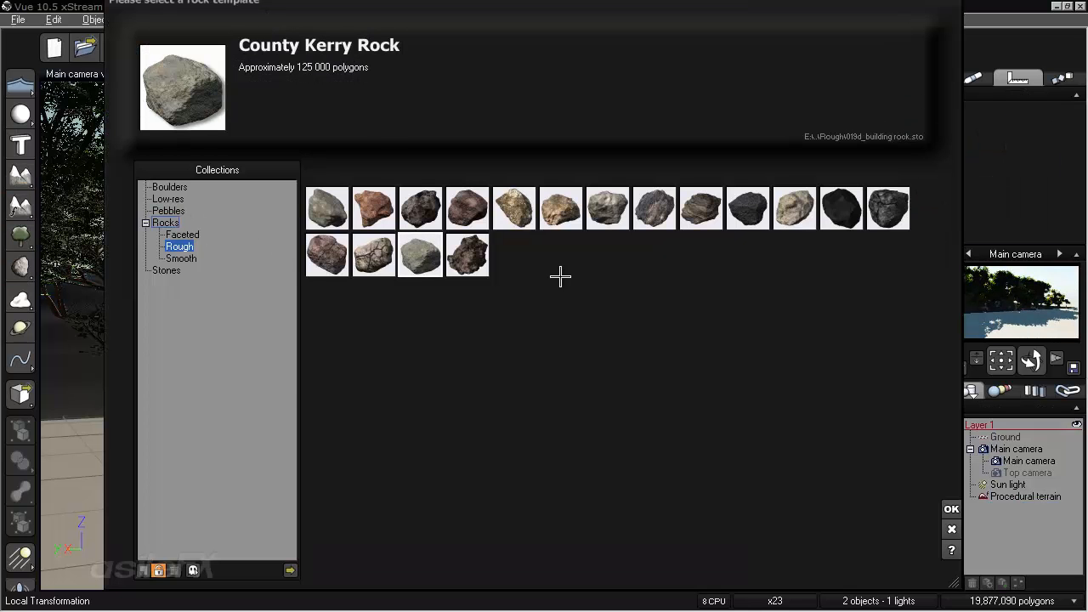
pyautogui.click(950, 507)
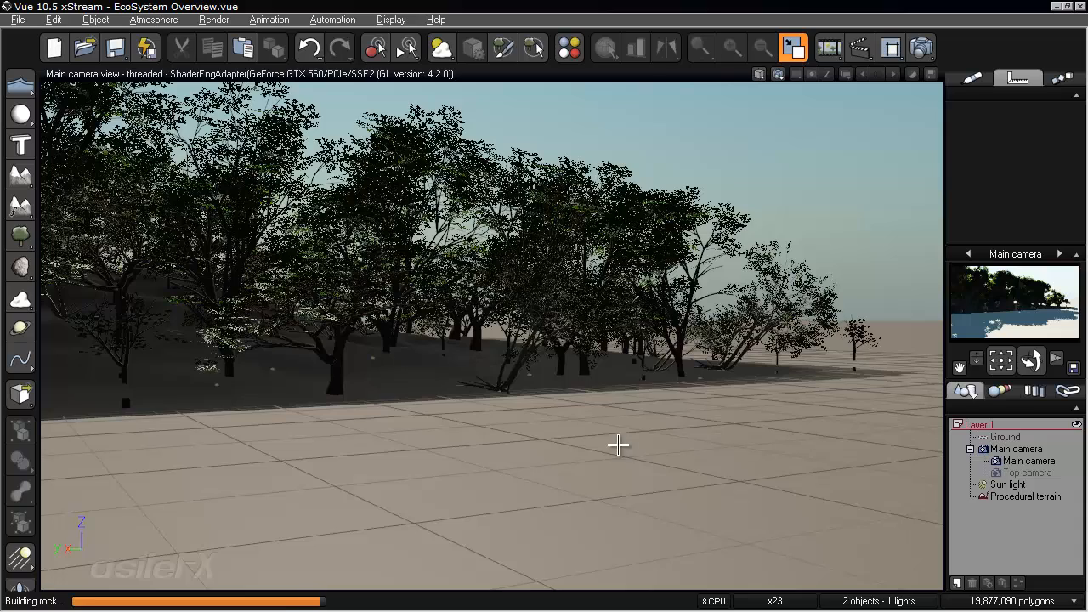
pyautogui.moveTo(487, 392); pyautogui.dragTo(535, 389, button='right')
# - Scale the County Kerry Rock up to a large boulder and raise it above the ground
pyautogui.click(759, 479)
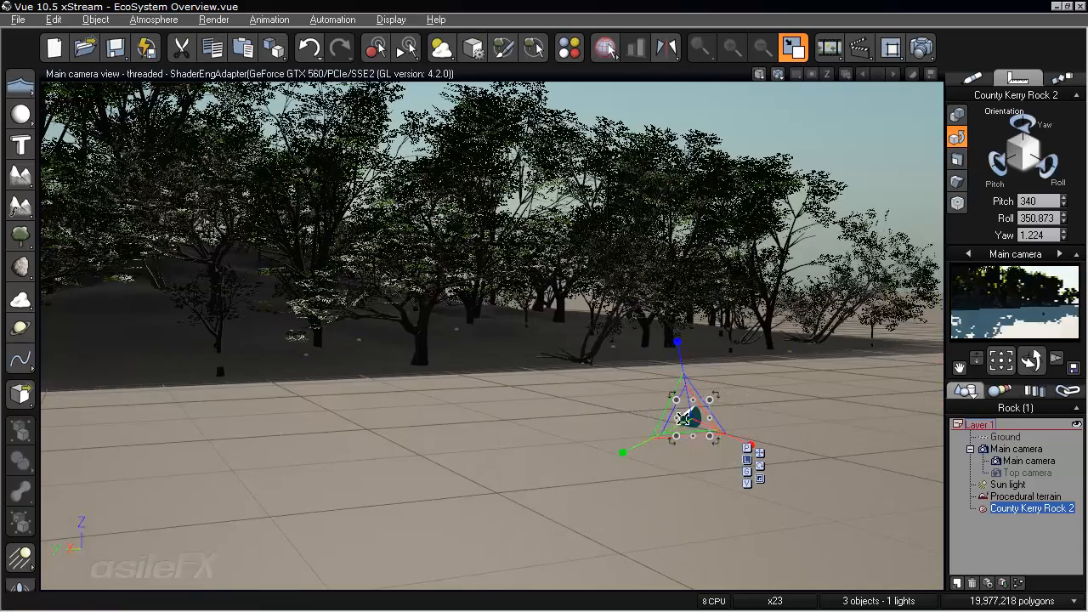
pyautogui.moveTo(692, 422); pyautogui.dragTo(923, 516)
pyautogui.click(760, 453)
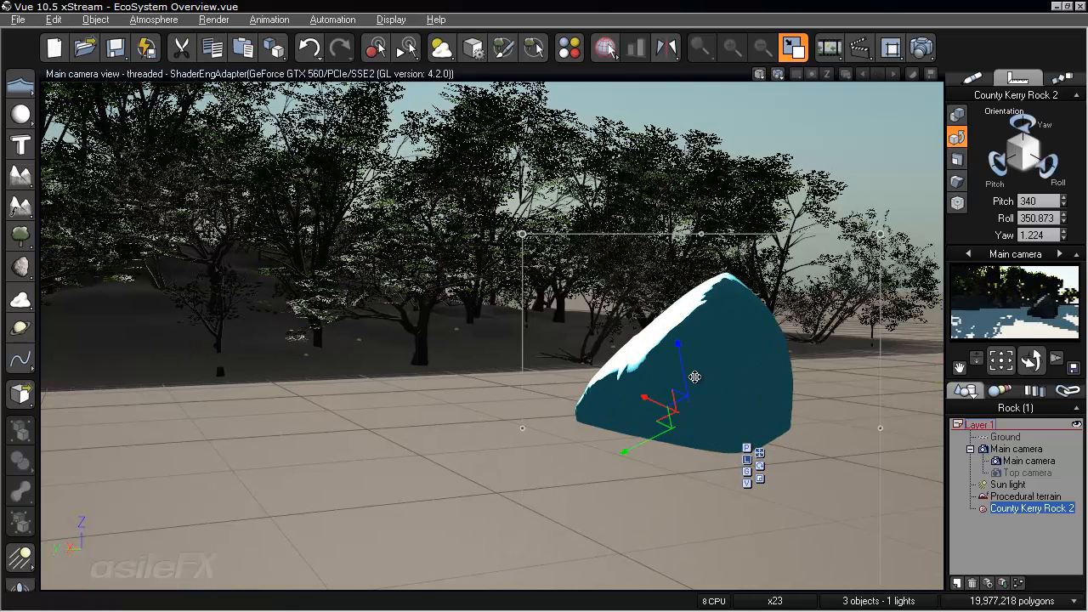
pyautogui.moveTo(693, 377); pyautogui.dragTo(726, 320)
# - Set the rock's pitch, roll and yaw to 0
pyautogui.doubleClick(1027, 202)
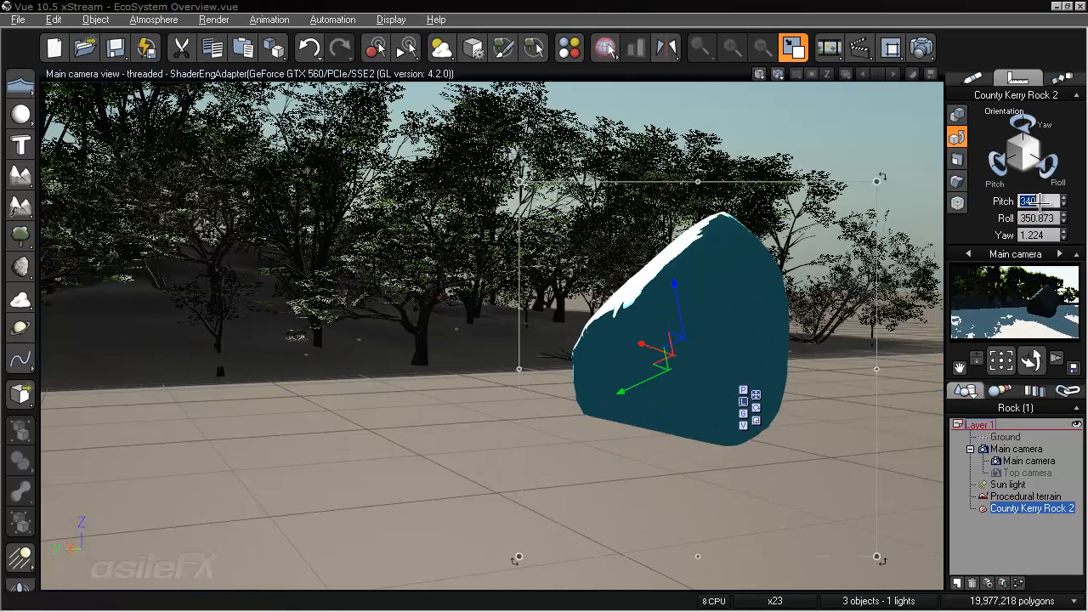
pyautogui.write('0')
pyautogui.press('Tab')
pyautogui.write('0')
pyautogui.press('Tab')
pyautogui.write('0')
pyautogui.press('Return')
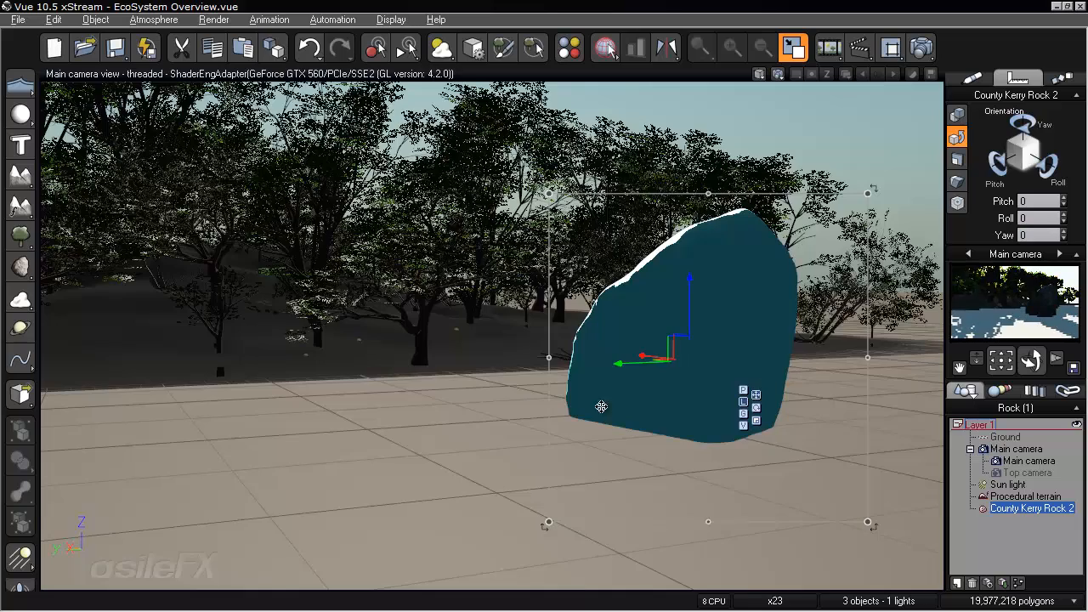
# - Rotate the rock to a pitch of 285 and raise it slightly along the global vertical axis
pyautogui.moveTo(702, 408); pyautogui.dragTo(92, 369, button='middle')
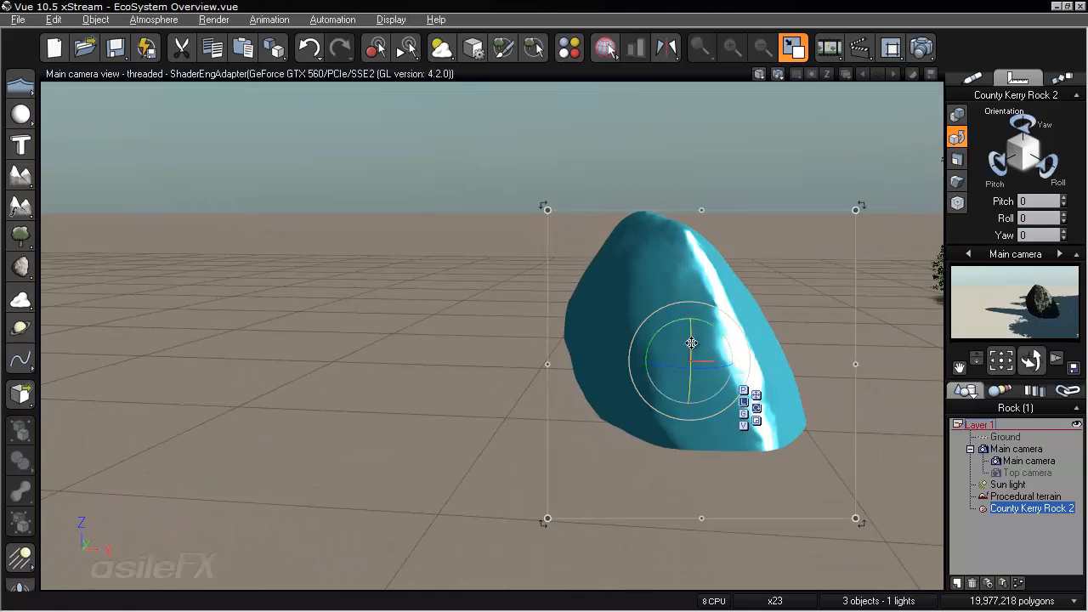
pyautogui.moveTo(691, 344); pyautogui.dragTo(691, 295)
pyautogui.moveTo(653, 412); pyautogui.dragTo(729, 359, button='middle')
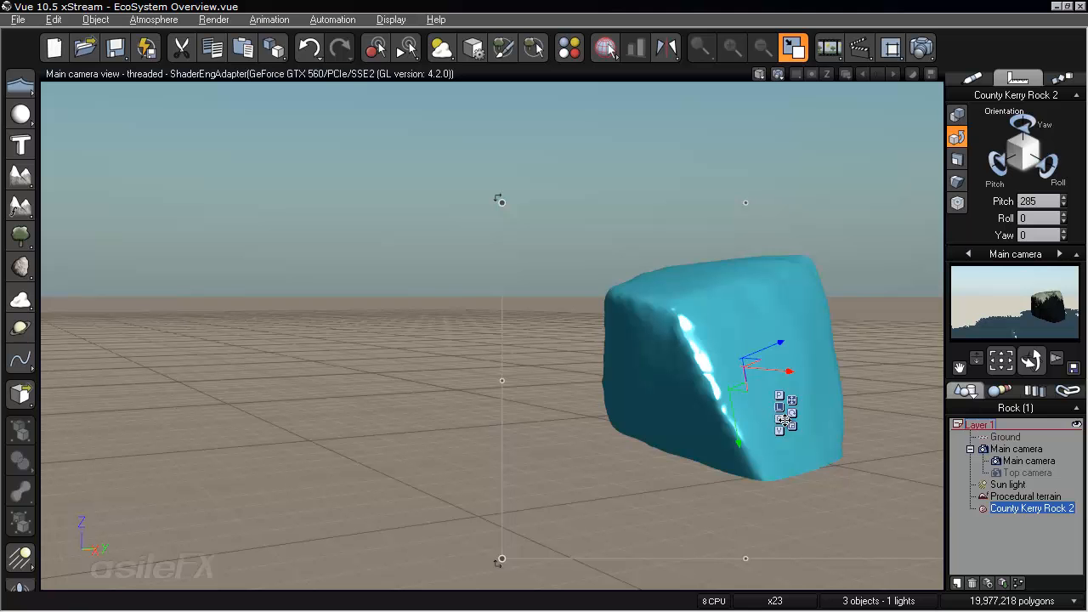
pyautogui.moveTo(721, 318); pyautogui.dragTo(905, 199)
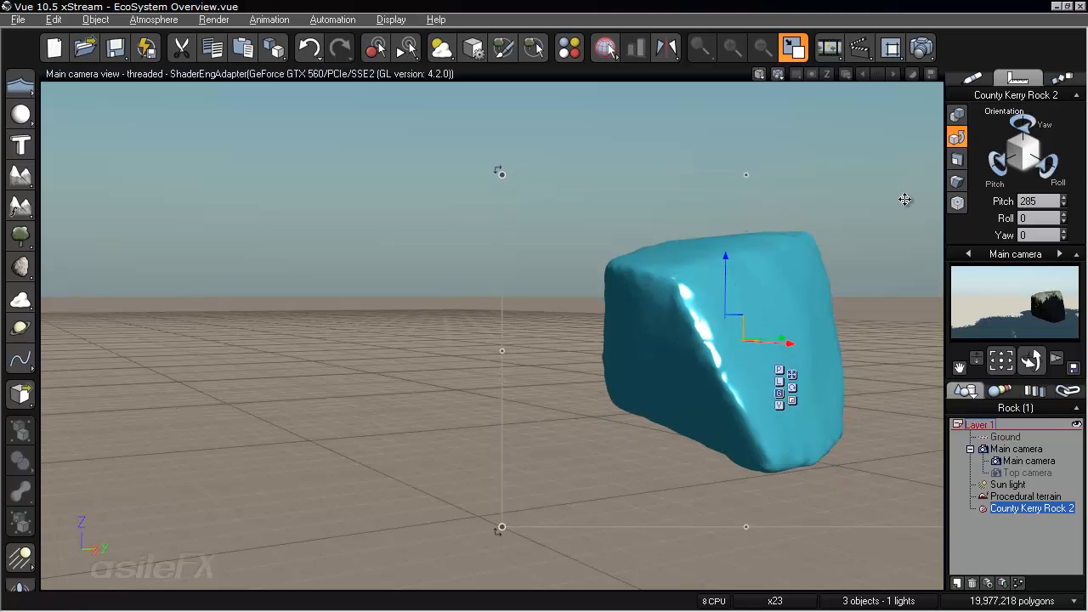
# - Twist the rock to -30 from Z to Y
pyautogui.click(957, 181)
pyautogui.moveTo(997, 163); pyautogui.dragTo(997, 193)
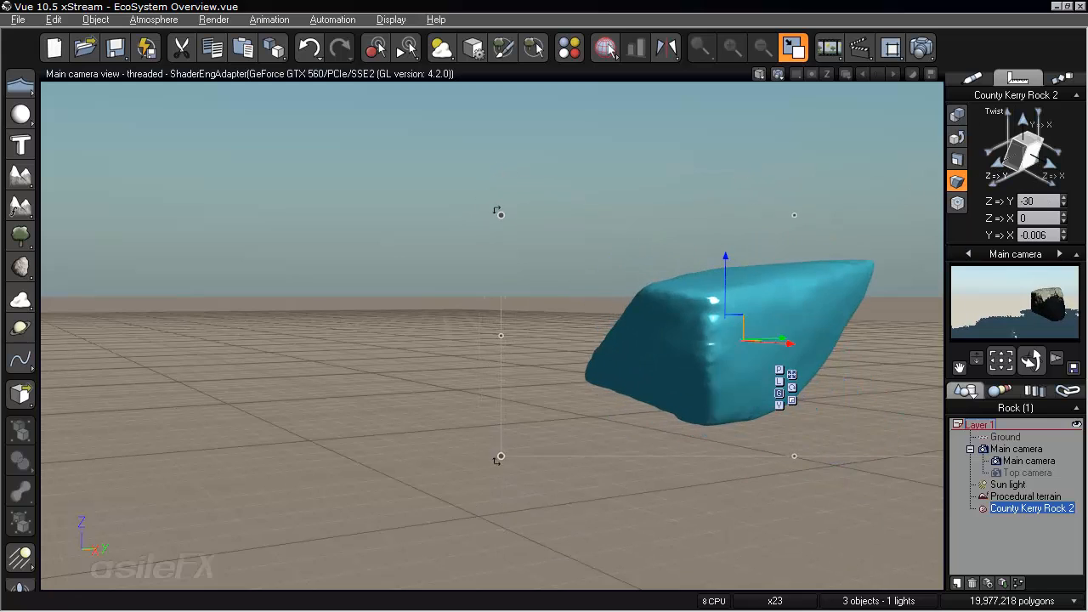
pyautogui.moveTo(865, 374); pyautogui.dragTo(612, 369, button='right')
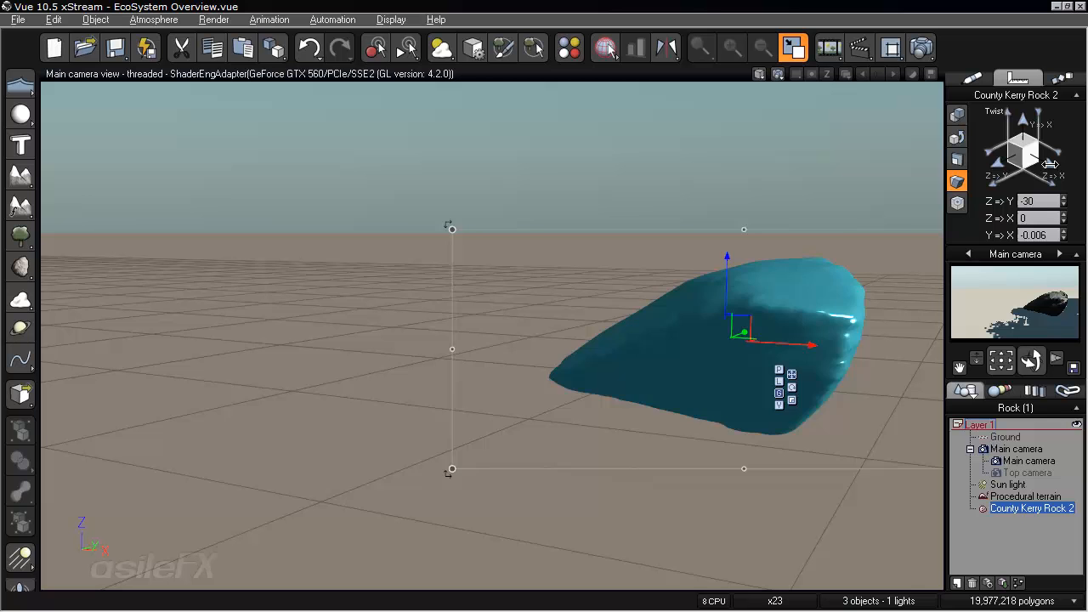
# - Try twisting the rock to 14.73 from Z to X and undo that twist
pyautogui.moveTo(1051, 163); pyautogui.dragTo(1027, 142)
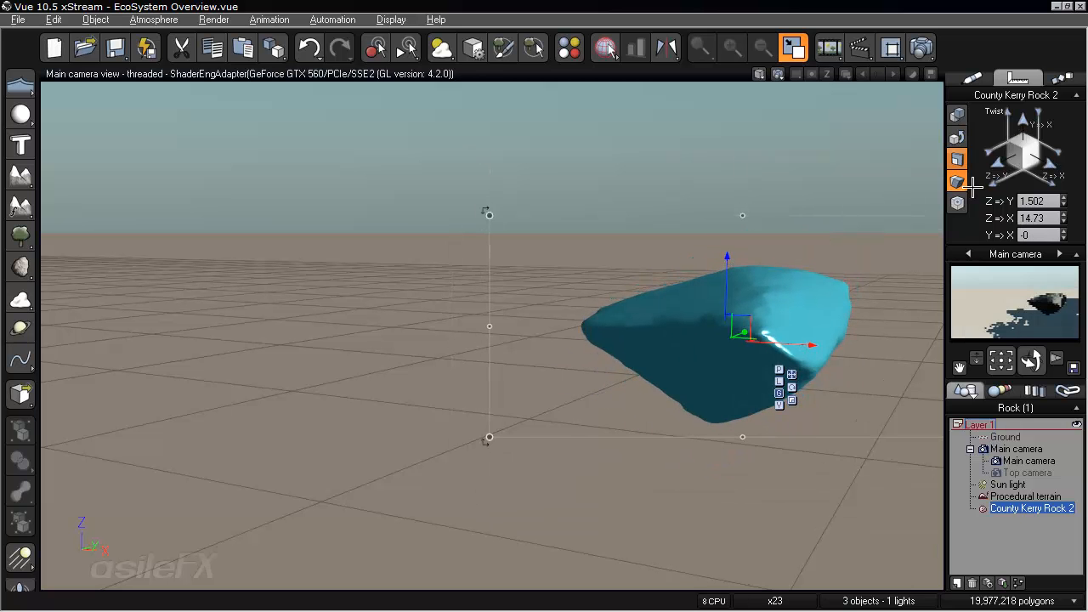
pyautogui.hotkey('ctrl', 'z')
pyautogui.moveTo(822, 348); pyautogui.dragTo(759, 440, button='middle')
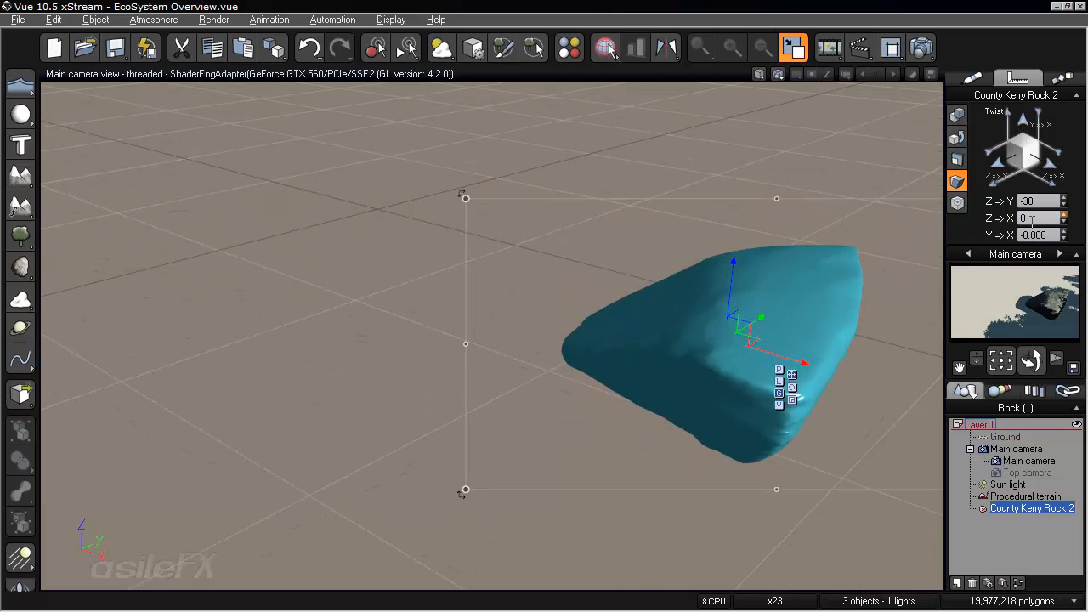
# - Rotate the rock in global coordinates to twists of Z-Y -28.254, Z-X 12.2 and Y-X -15.264, and switch to resizing it
pyautogui.moveTo(740, 354); pyautogui.dragTo(1048, 329, button='middle')
pyautogui.moveTo(830, 323); pyautogui.dragTo(745, 379, button='middle')
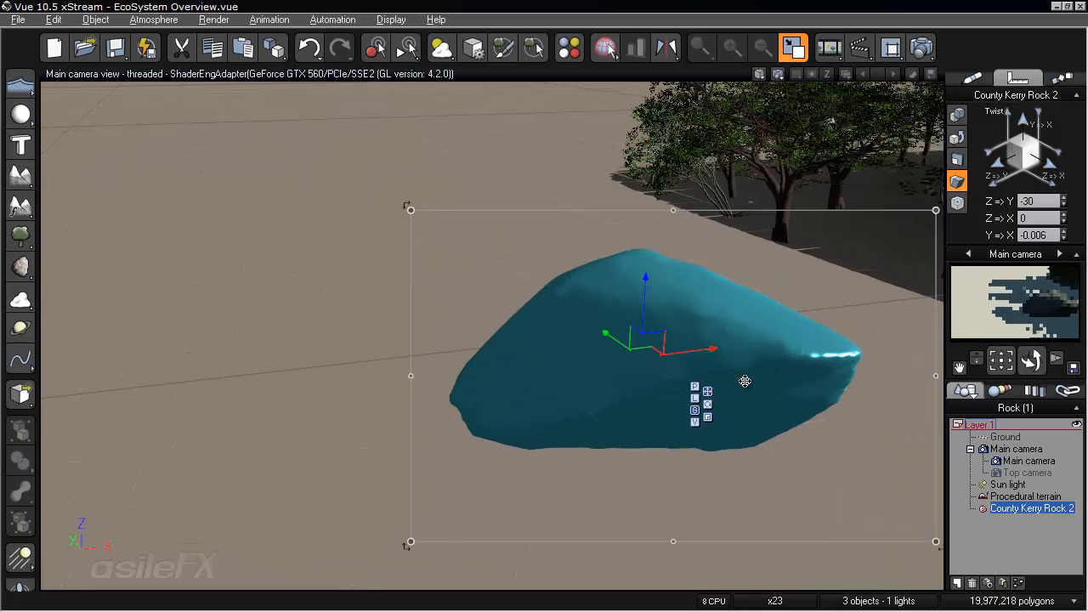
pyautogui.click(695, 397)
pyautogui.click(688, 385)
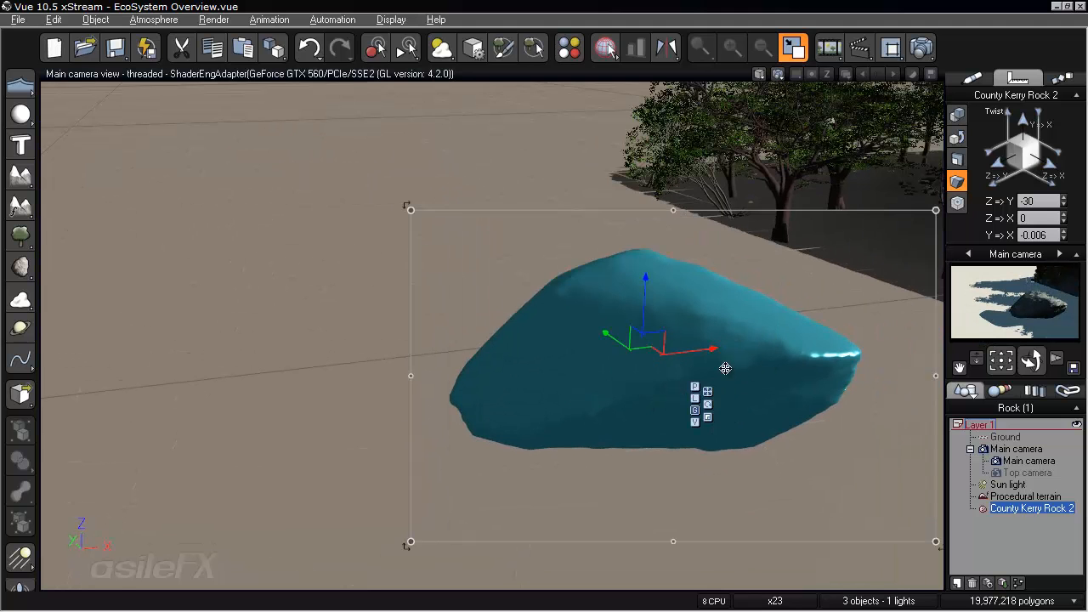
pyautogui.moveTo(660, 356); pyautogui.dragTo(668, 336)
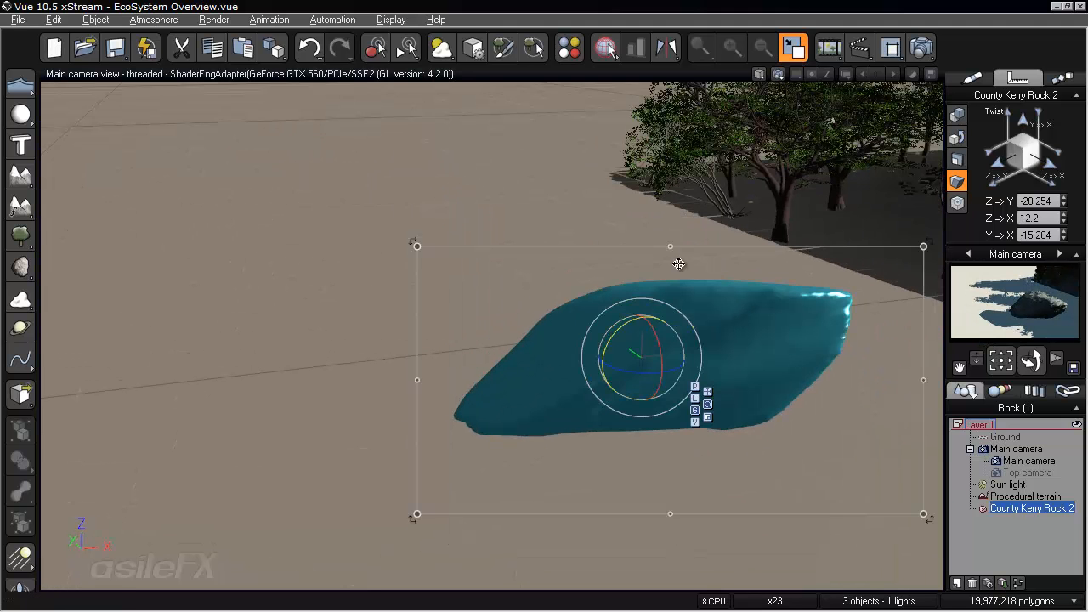
pyautogui.click(707, 392)
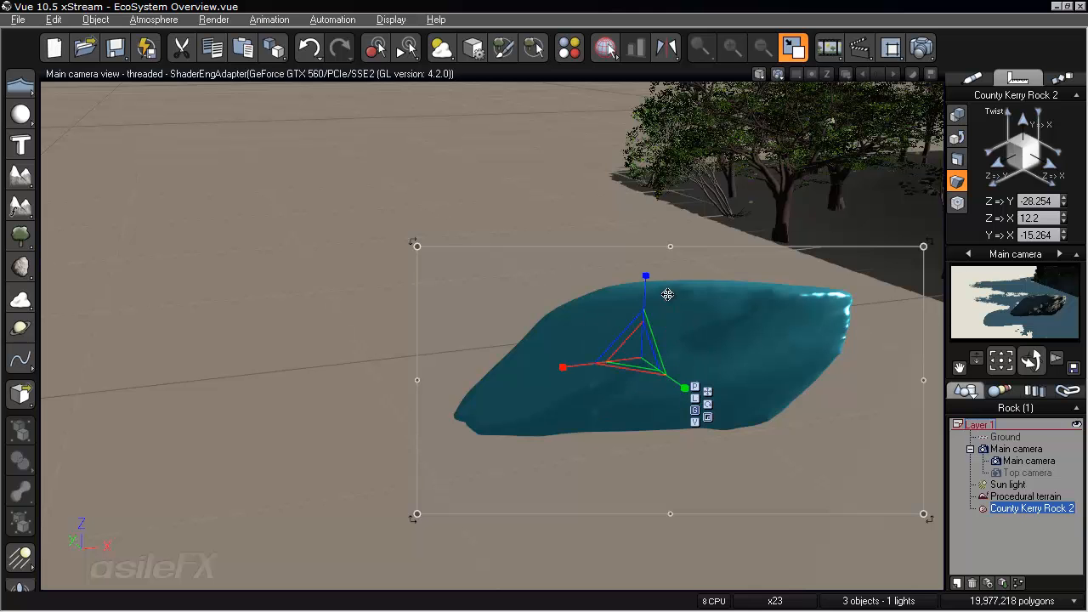
# - Shrink the rock along the global vertical axis and resize it along Y, to twists of Z-Y -27.931, Z-X 8.271 and Y-X -11.603
pyautogui.moveTo(651, 289)
pyautogui.mouseDown()
pyautogui.moveTo(648, 272)
pyautogui.moveTo(651, 309)
pyautogui.mouseUp()
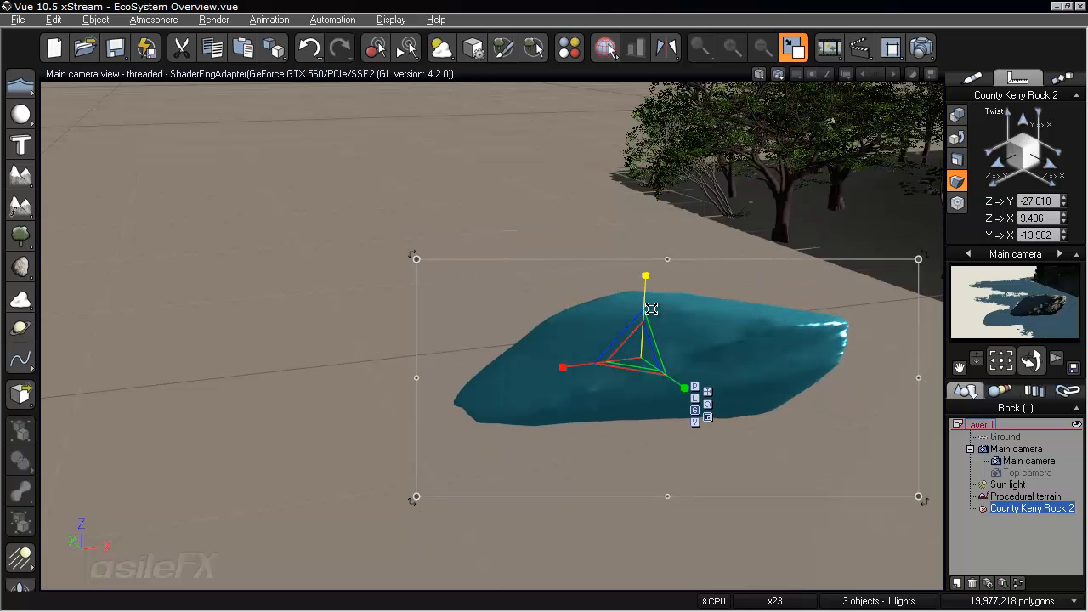
pyautogui.moveTo(611, 384); pyautogui.dragTo(892, 374, button='right')
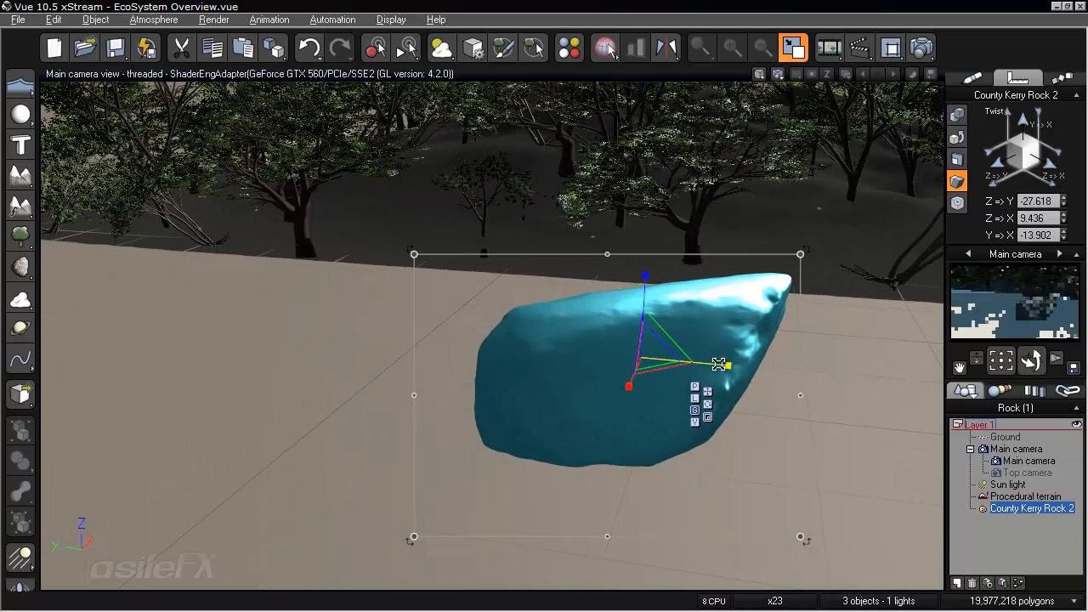
pyautogui.moveTo(722, 366)
pyautogui.mouseDown()
pyautogui.moveTo(712, 362)
pyautogui.moveTo(731, 364)
pyautogui.mouseUp()
# - Examine the reshaped rock from several sides, at ground level and from above, and compare it with the nearby trees
pyautogui.moveTo(784, 385); pyautogui.dragTo(574, 311, button='right')
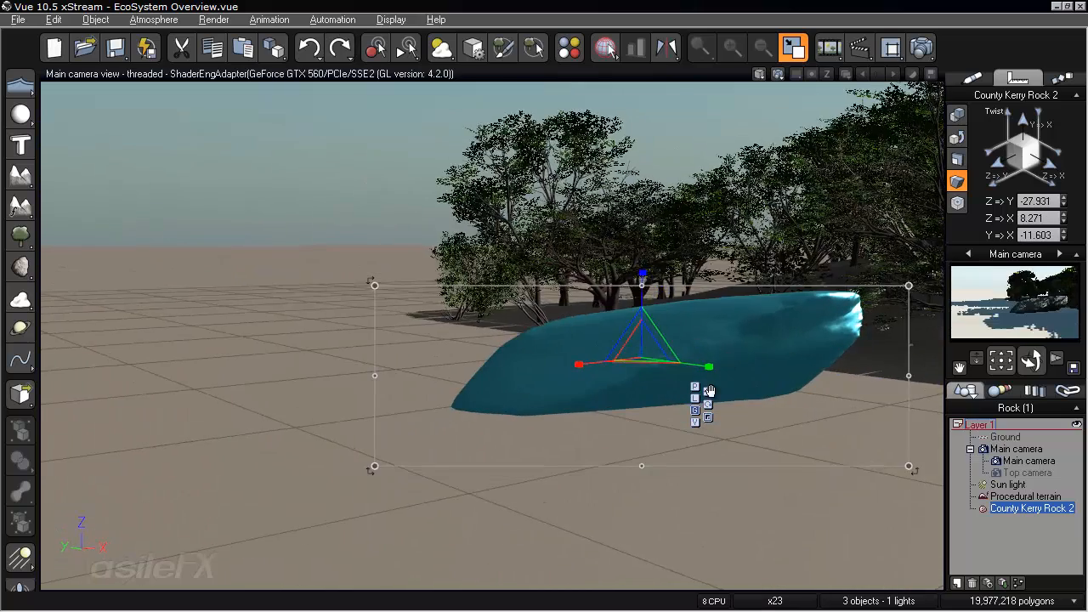
pyautogui.moveTo(710, 392); pyautogui.dragTo(388, 392, button='right')
pyautogui.moveTo(372, 342); pyautogui.dragTo(377, 335, button='right')
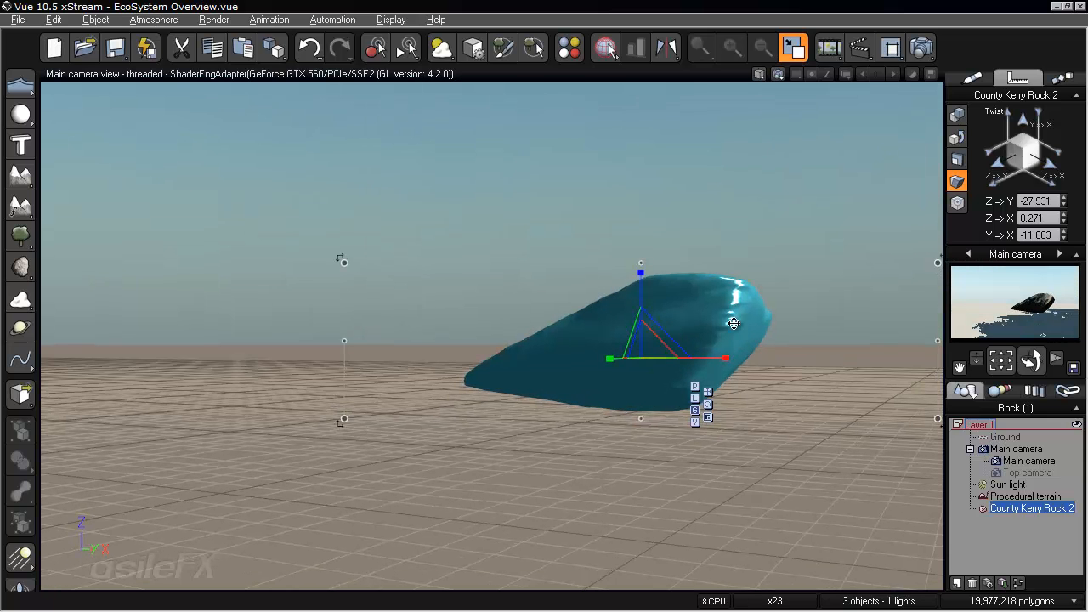
pyautogui.hotkey('ctrl', 'z')
pyautogui.scroll(4, 724, 329)
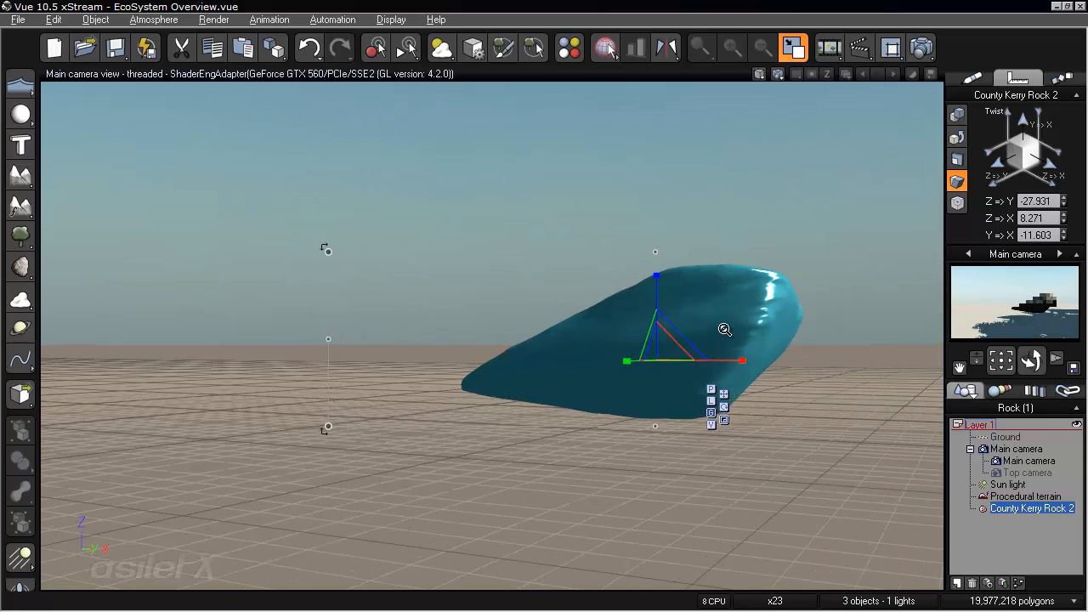
pyautogui.moveTo(702, 330); pyautogui.dragTo(700, 323, button='right')
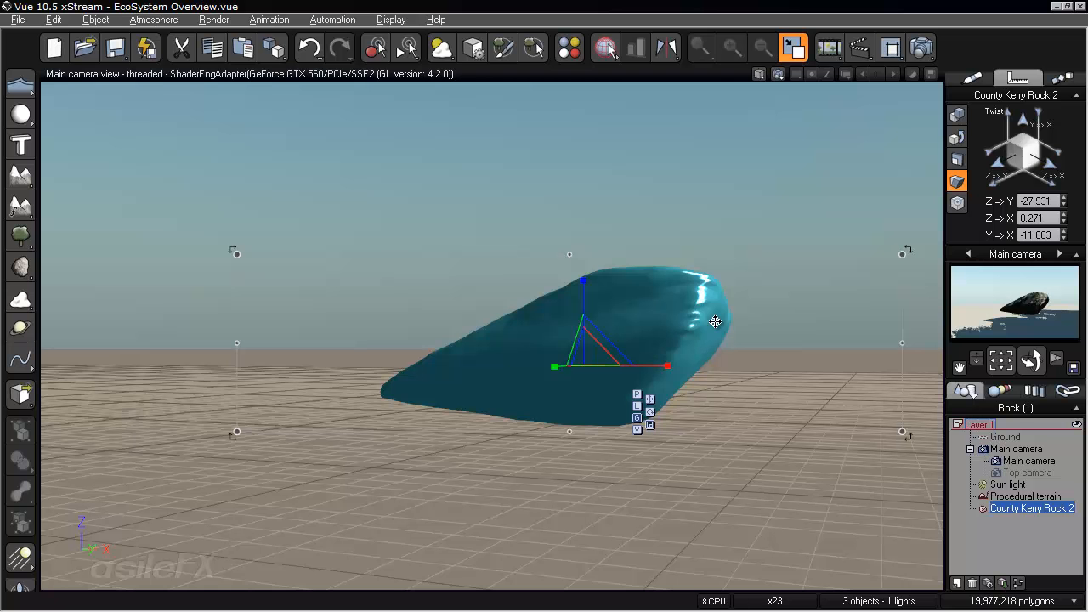
pyautogui.moveTo(715, 321); pyautogui.dragTo(876, 444, button='right')
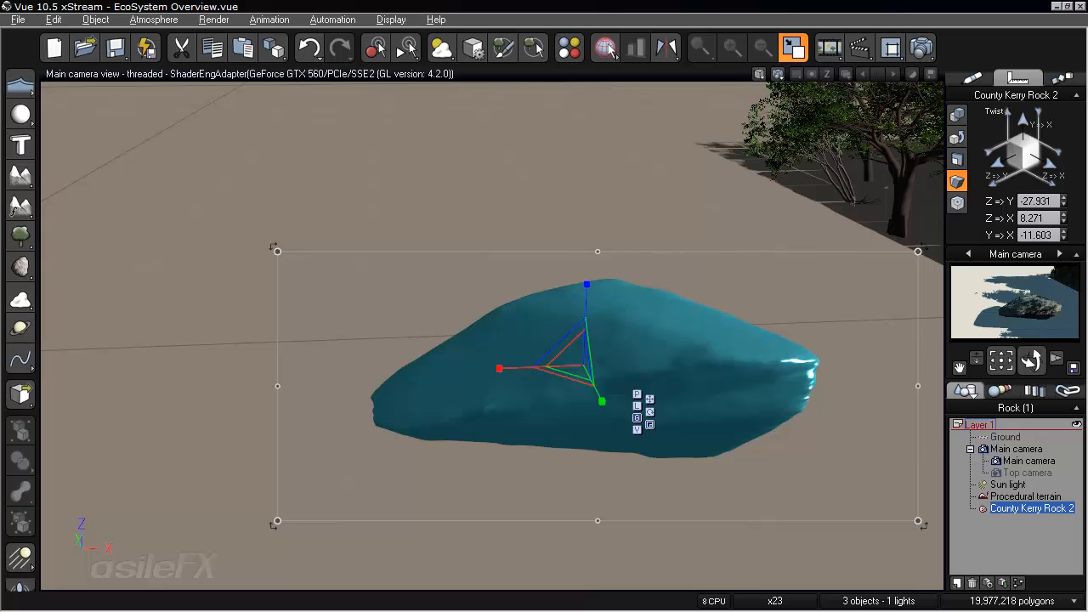
pyautogui.moveTo(725, 357); pyautogui.dragTo(567, 401, button='right')
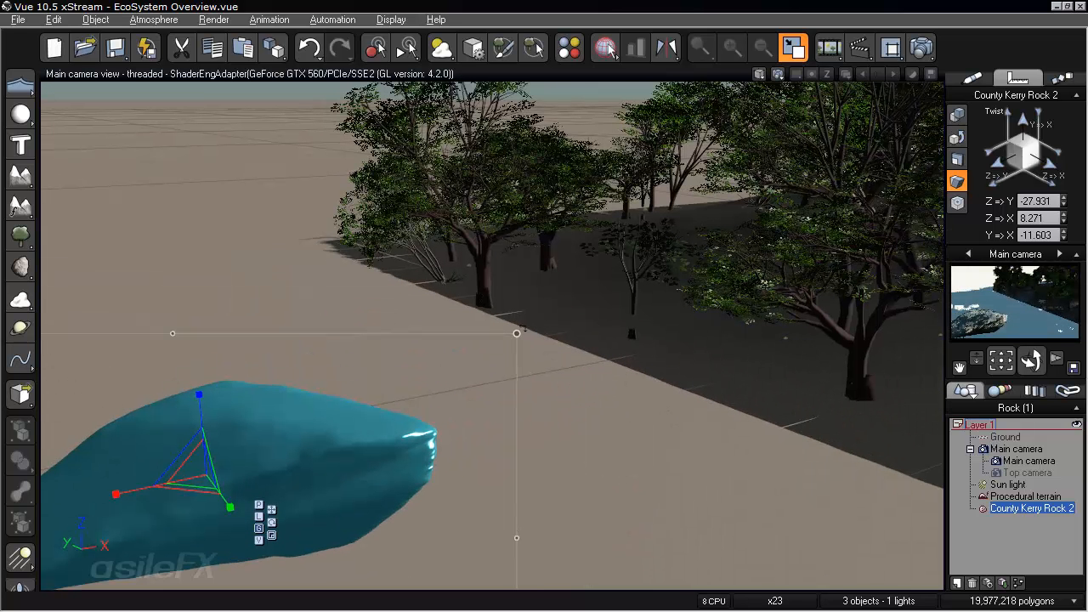
# - Switch to the Vue 10.5 xStream Cache folder in Windows Explorer, look through the cached plant and rock files, and close the folder
pyautogui.hotkey('alt', 'Tab')
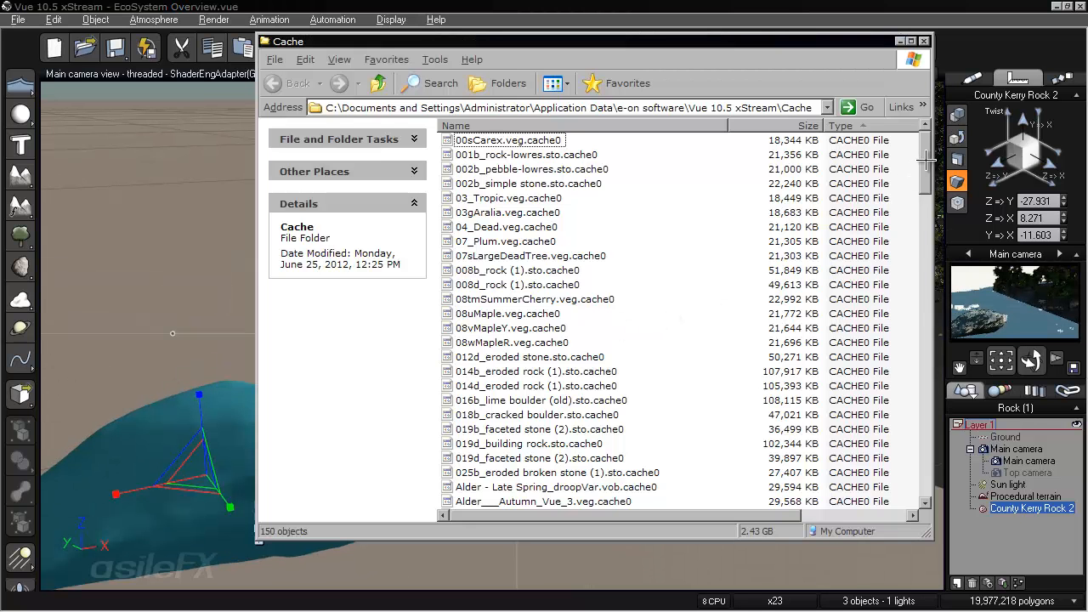
pyautogui.scroll(-1, 930, 164)
pyautogui.moveTo(930, 163); pyautogui.dragTo(912, 149)
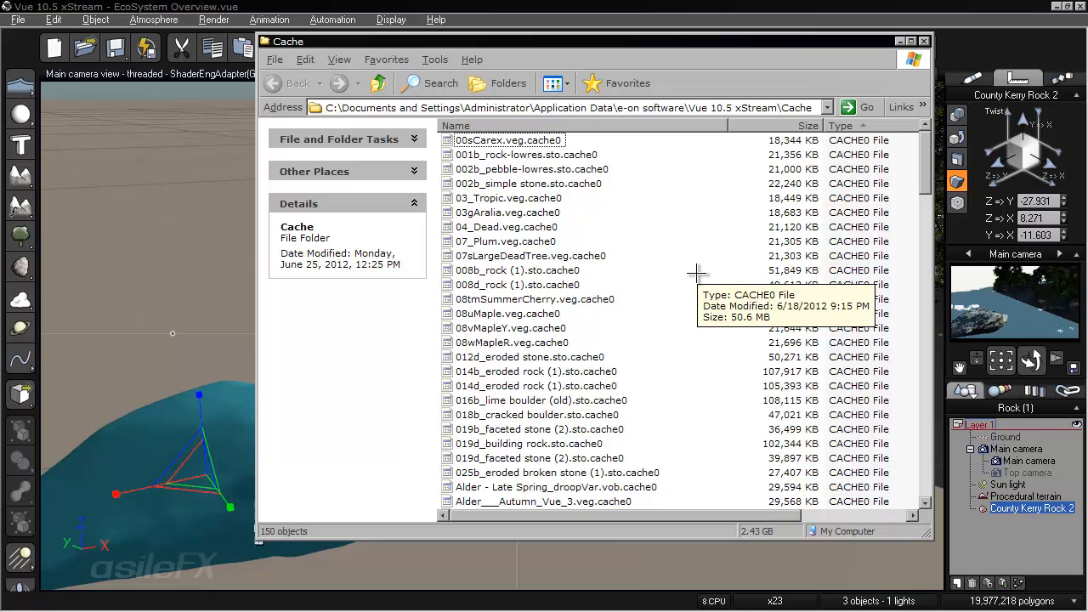
pyautogui.click(924, 41)
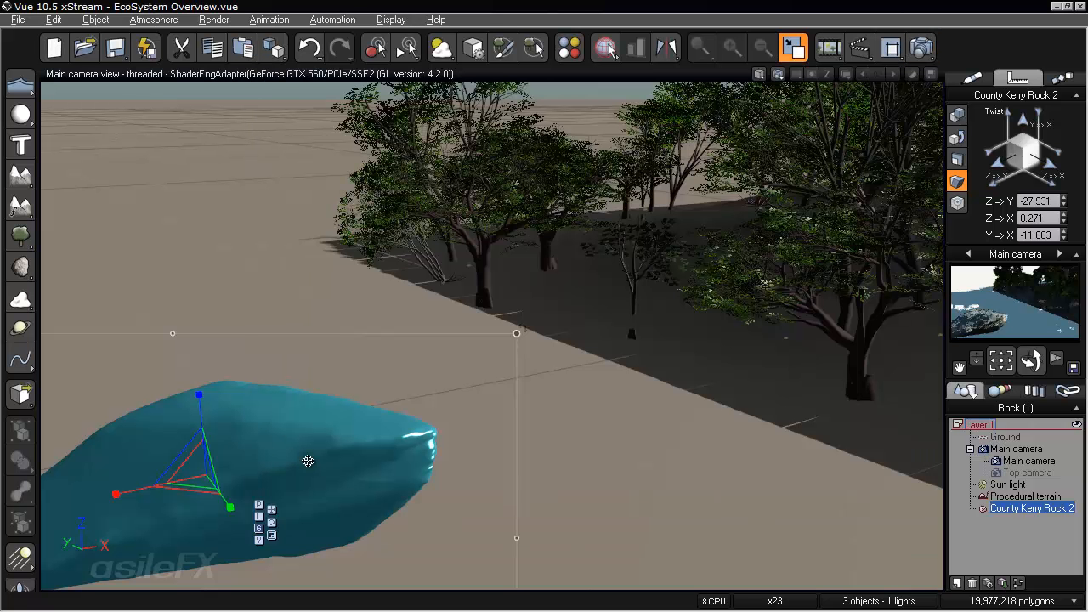
pyautogui.moveTo(357, 453); pyautogui.dragTo(451, 427, button='right')
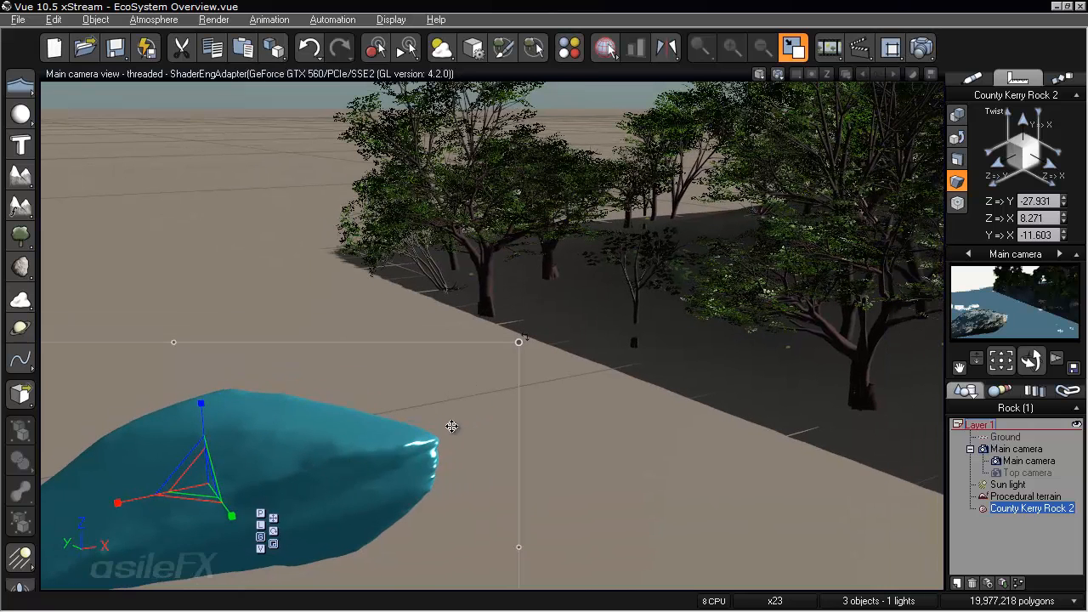
pyautogui.click(501, 226)
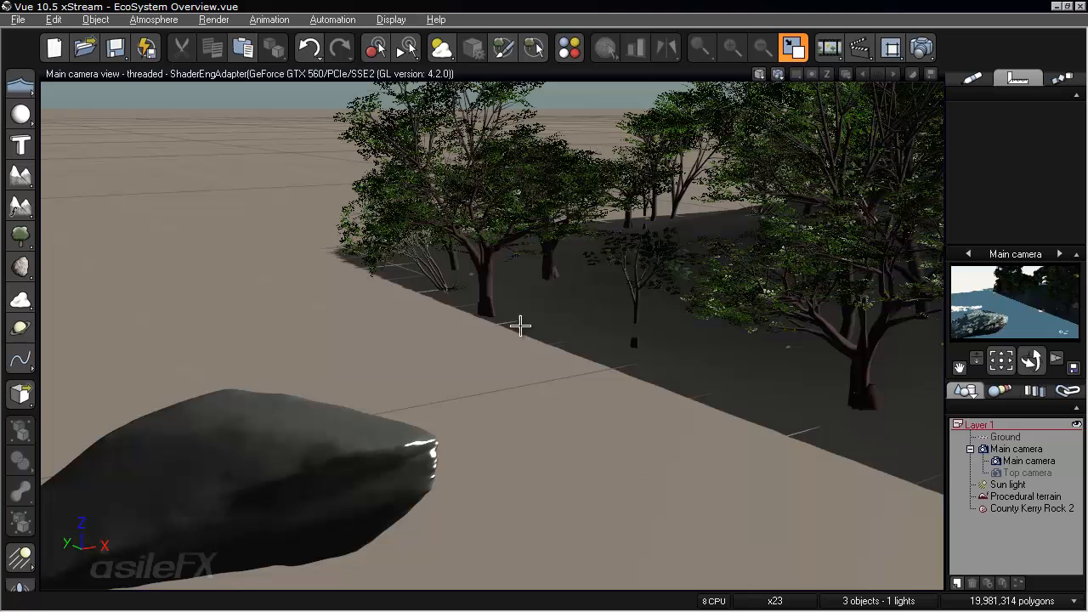
pyautogui.click(402, 435)
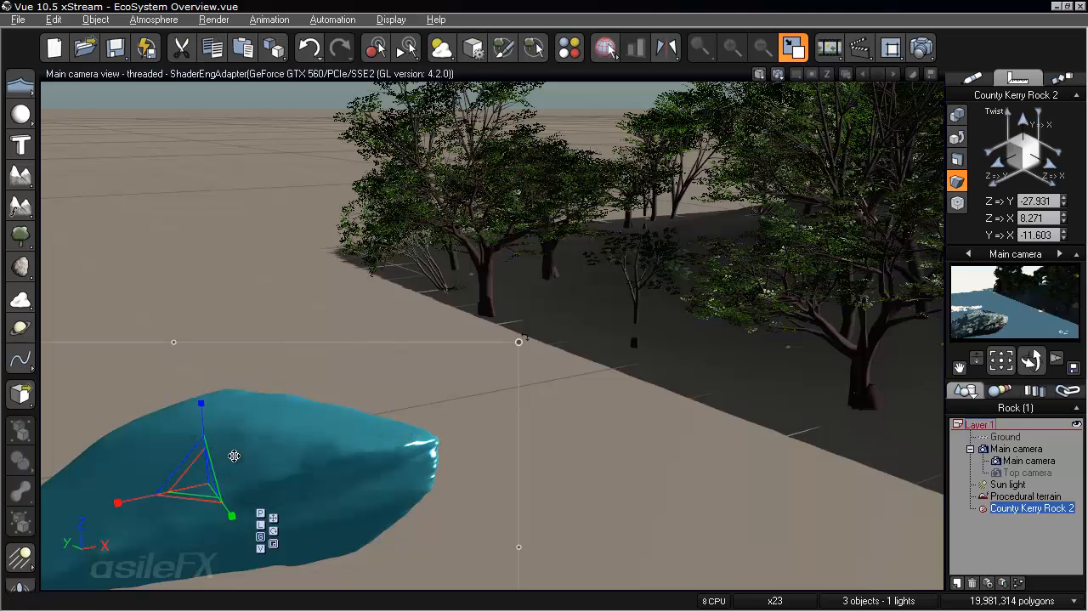
pyautogui.moveTo(450, 467); pyautogui.dragTo(566, 422, button='right')
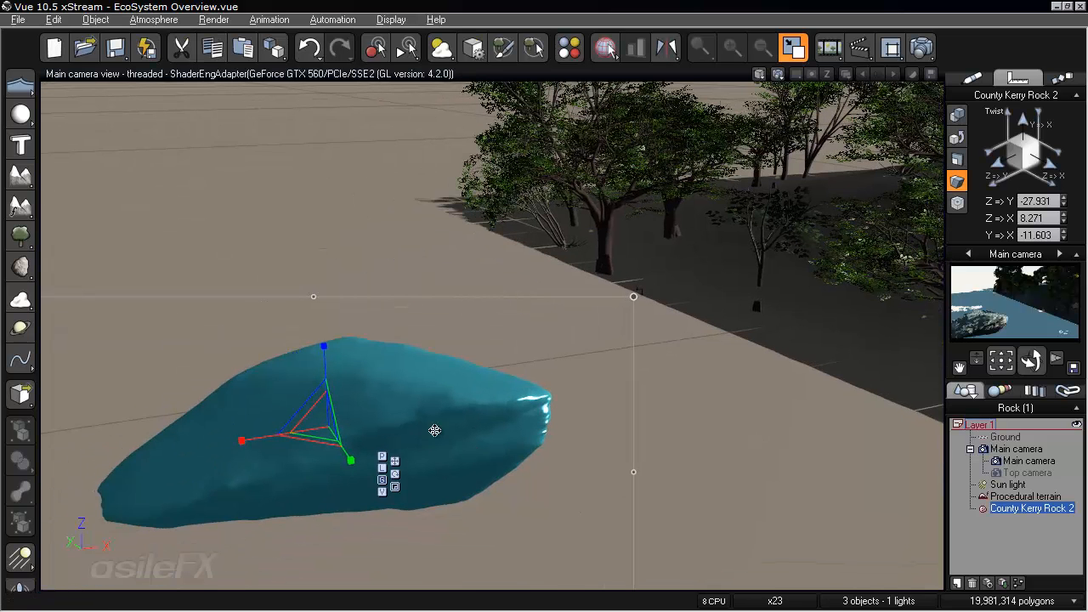